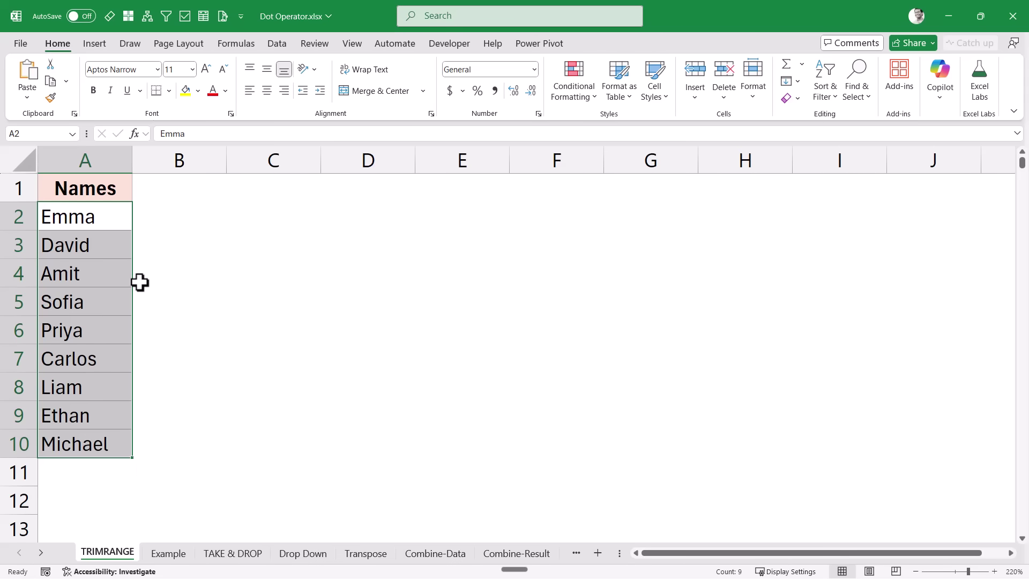
Enter =A2:A10 in C2 so the names spill down column C
{"action": "left_click_drag", "start_coordinate": [98, 223], "coordinate": [98, 438]}
{"action": "left_click", "coordinate": [271, 203]}
{"action": "type", "text": "="}
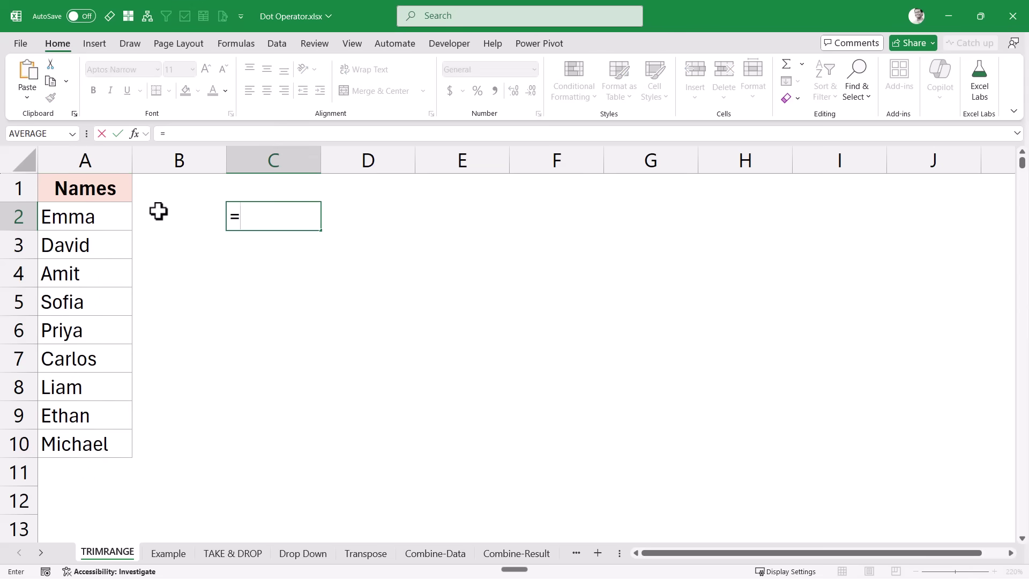
{"action": "left_click_drag", "start_coordinate": [103, 225], "coordinate": [99, 440]}
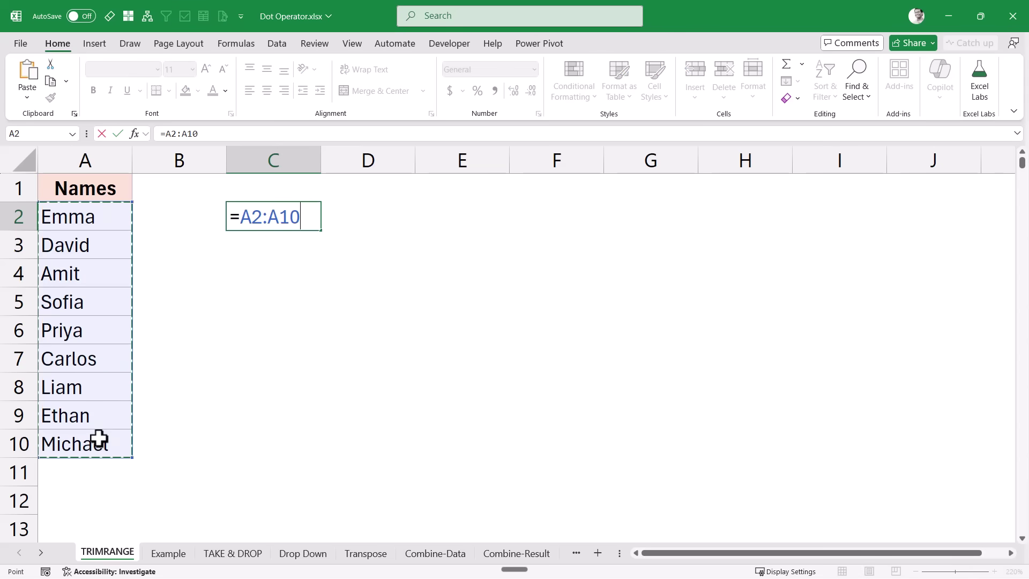
{"action": "key", "text": "Return"}
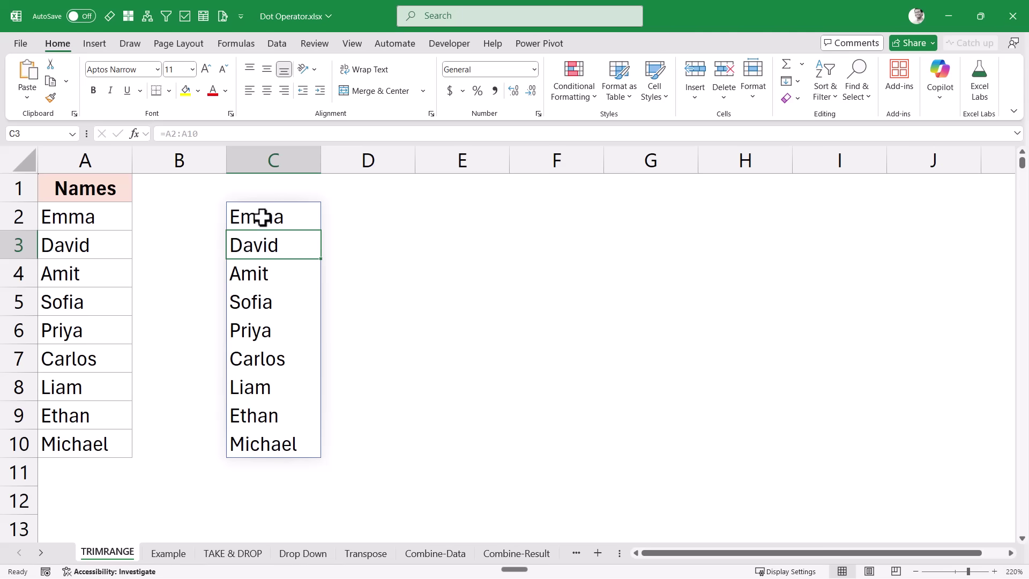
{"action": "left_click_drag", "start_coordinate": [262, 216], "coordinate": [262, 430]}
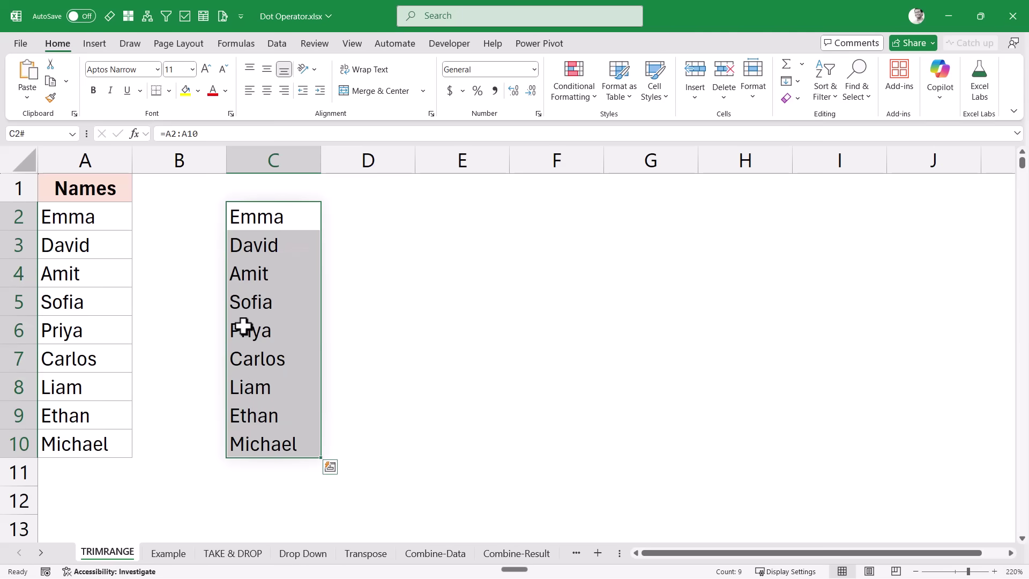
Add Sumit in A11 and confirm it is missing from C2's spill
{"action": "left_click", "coordinate": [78, 470]}
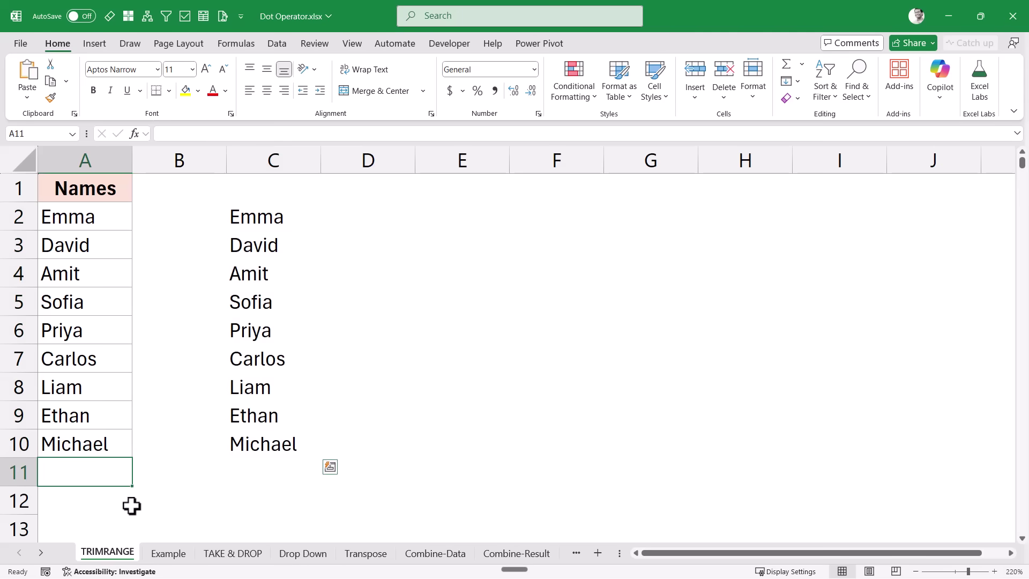
{"action": "type", "text": "Sumit"}
{"action": "key", "text": "Return"}
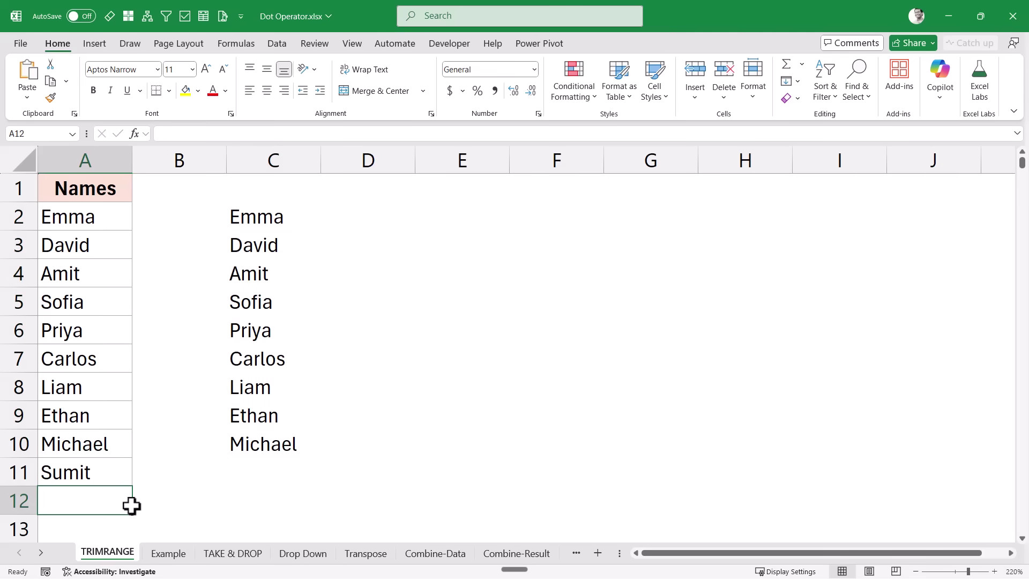
{"action": "left_click", "coordinate": [252, 467]}
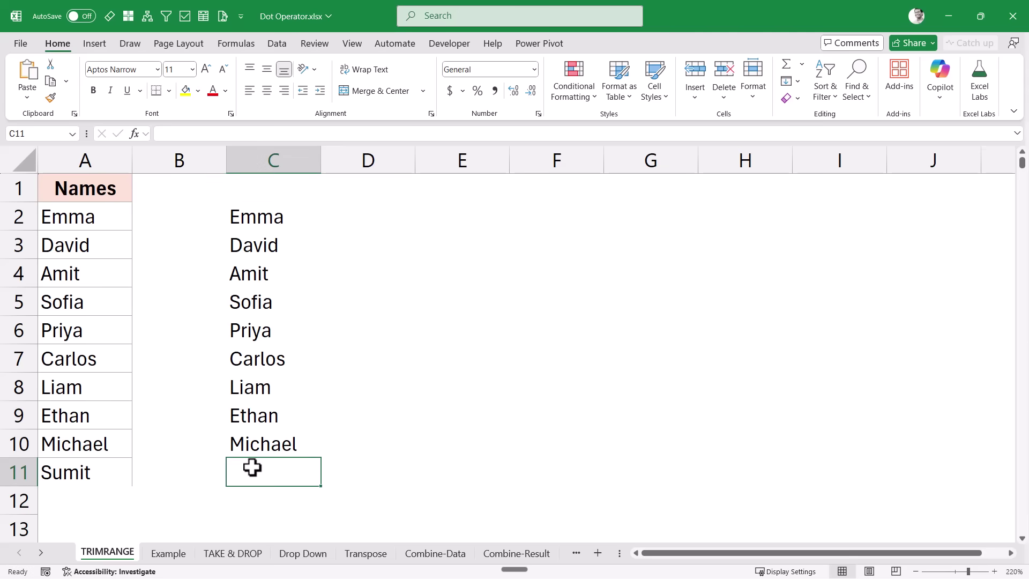
{"action": "left_click", "coordinate": [259, 222]}
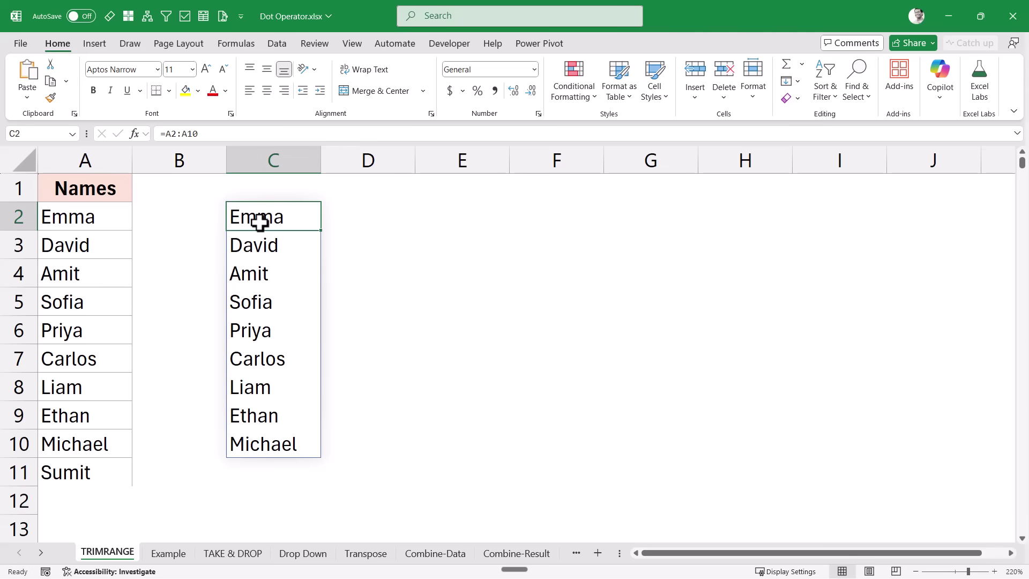
Change C2's formula from =A2:A10 to =A2:A100
{"action": "double_click", "coordinate": [259, 218]}
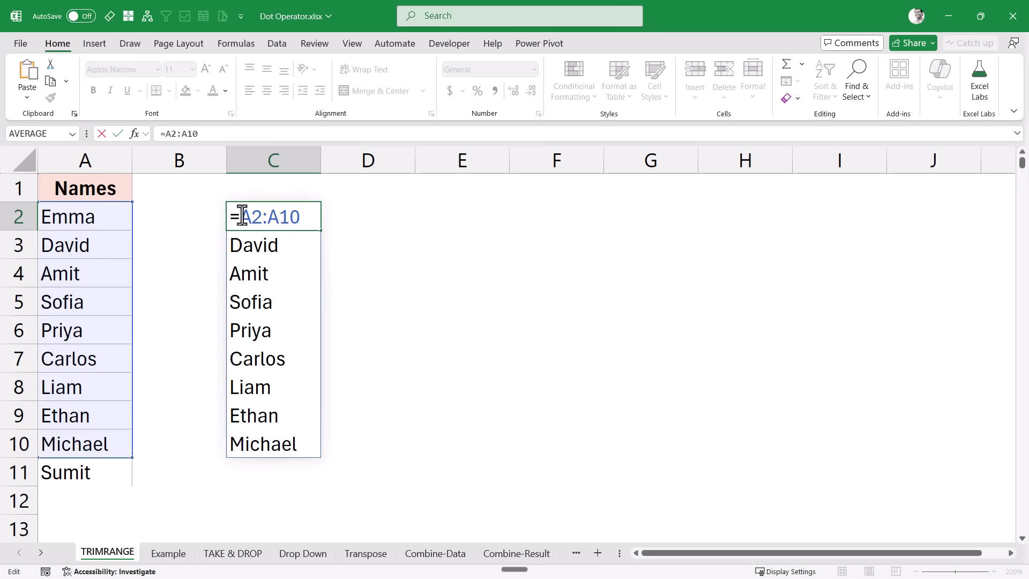
{"action": "left_click_drag", "start_coordinate": [242, 216], "coordinate": [303, 217]}
{"action": "left_click", "coordinate": [305, 219]}
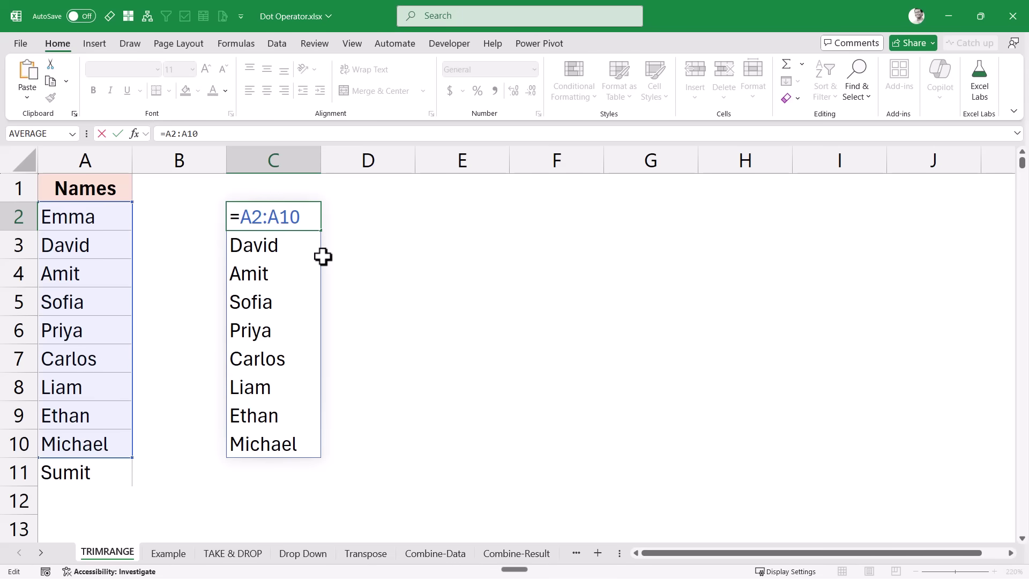
{"action": "type", "text": "0"}
{"action": "key", "text": "Return"}
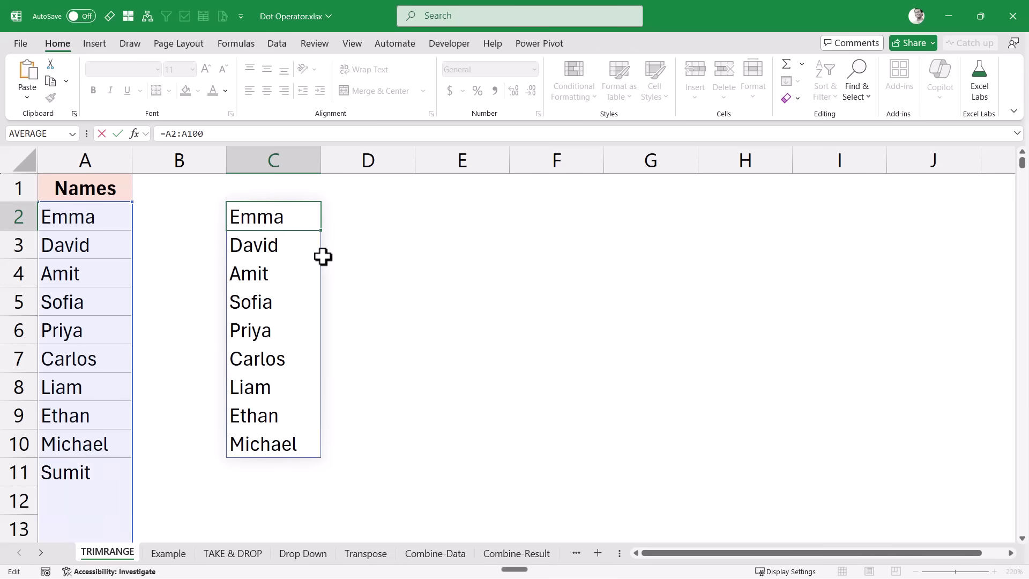
Check that Sumit now spills into C11 and the empty rows below show zeros
{"action": "left_click", "coordinate": [86, 472]}
{"action": "scroll", "coordinate": [277, 472], "scroll_direction": "down", "scroll_amount": 3}
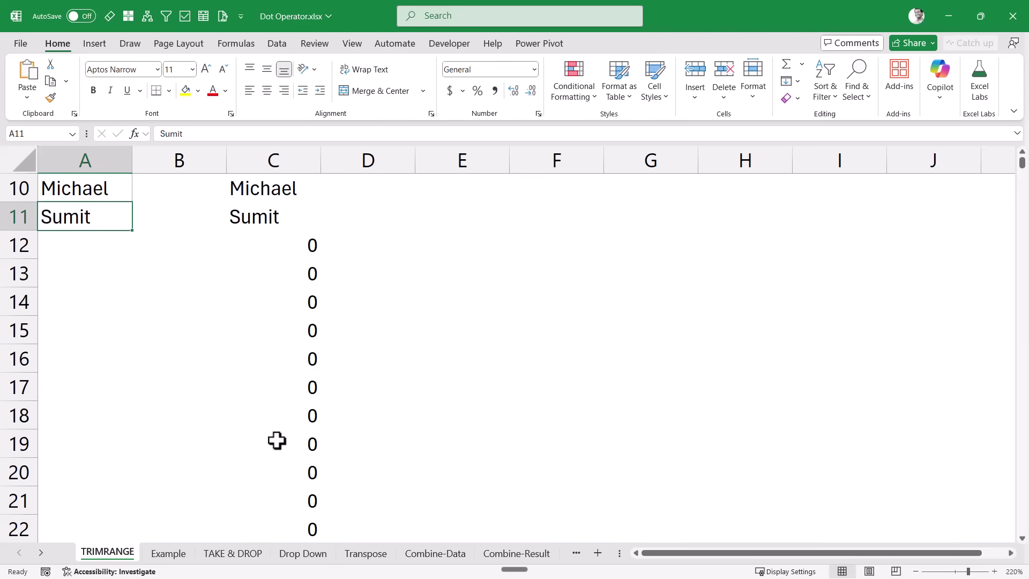
{"action": "left_click", "coordinate": [283, 244]}
{"action": "left_click_drag", "start_coordinate": [290, 309], "coordinate": [291, 461]}
{"action": "scroll", "coordinate": [292, 443], "scroll_direction": "down", "scroll_amount": 4}
{"action": "scroll", "coordinate": [290, 444], "scroll_direction": "up", "scroll_amount": 7}
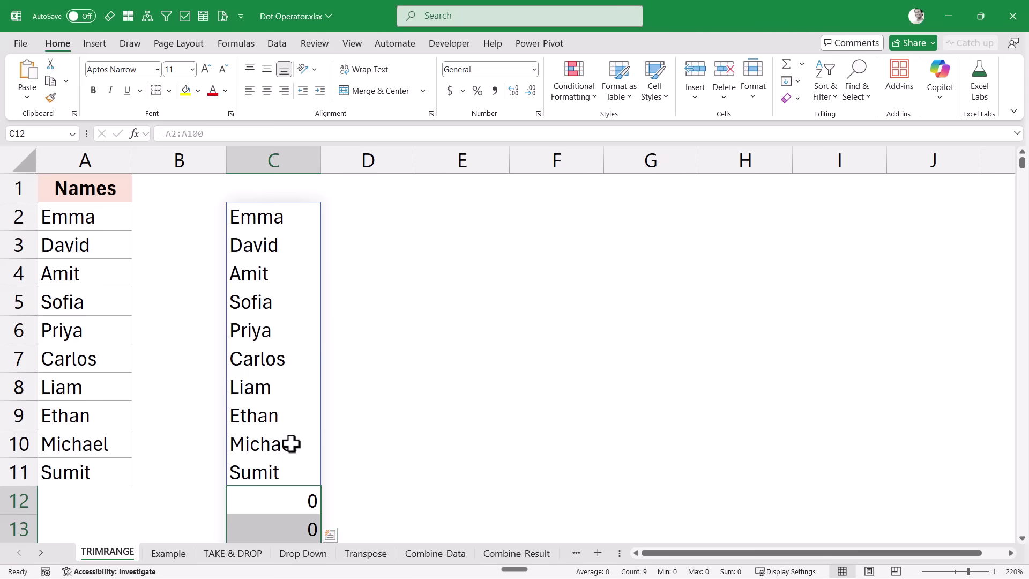
{"action": "left_click", "coordinate": [265, 223]}
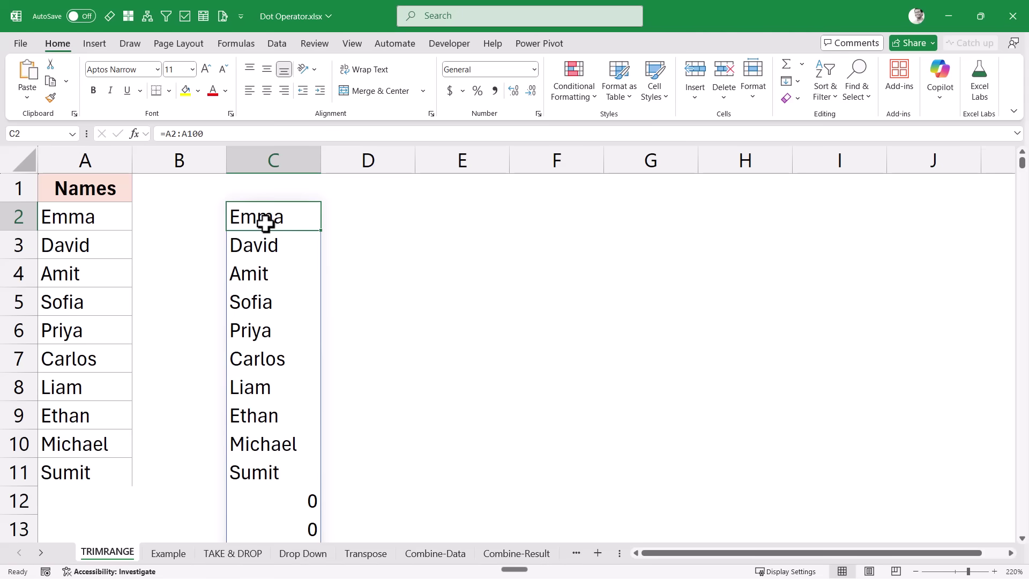
Rewrite C2 as =TRIMRANGE(A2:A100) so the spill ends at Sumit with no zeros
{"action": "double_click", "coordinate": [243, 218]}
{"action": "type", "text": "TR"}
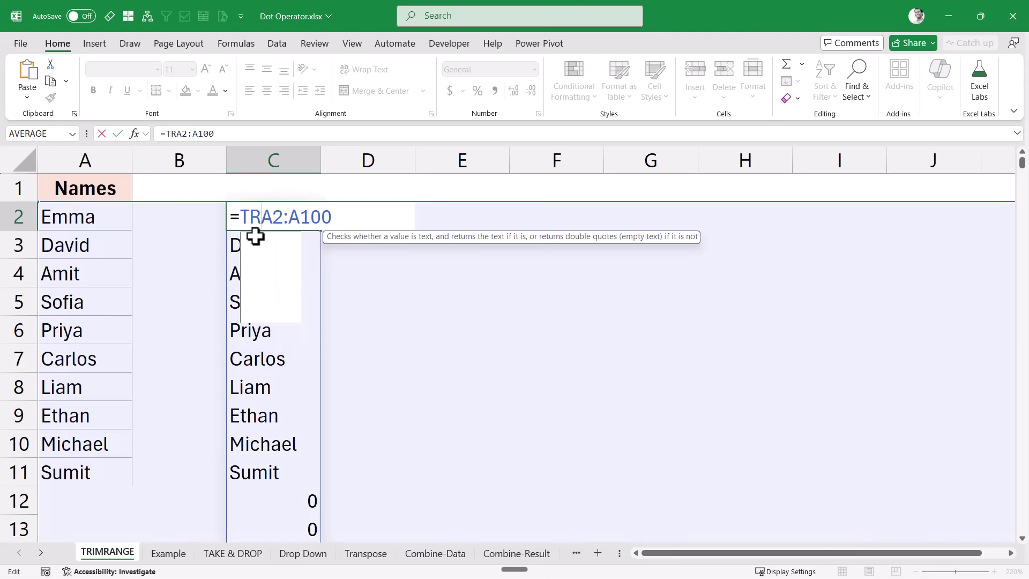
{"action": "type", "text": "IMR"}
{"action": "type", "text": "ANGE"}
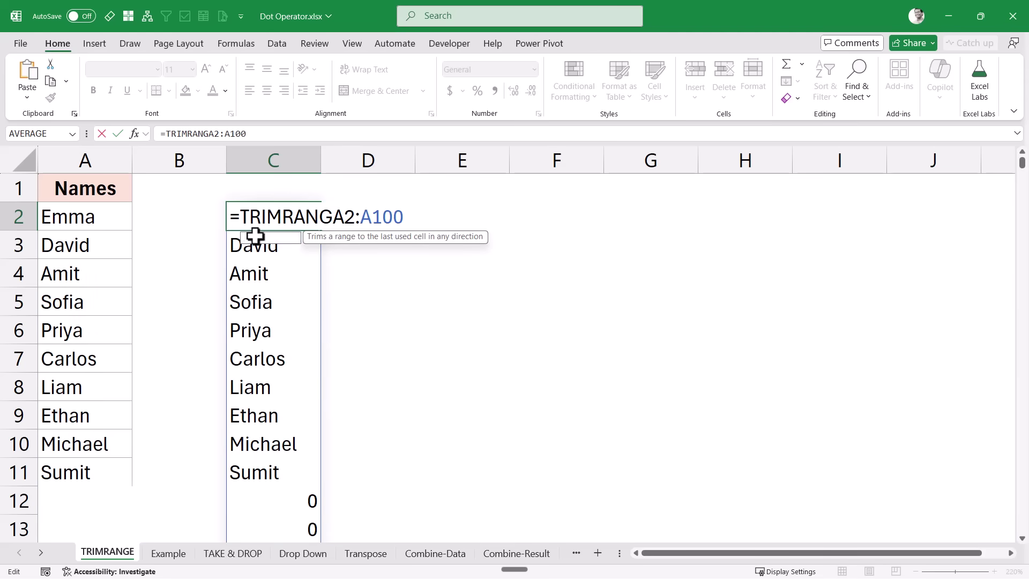
{"action": "type", "text": "(A2:A100"}
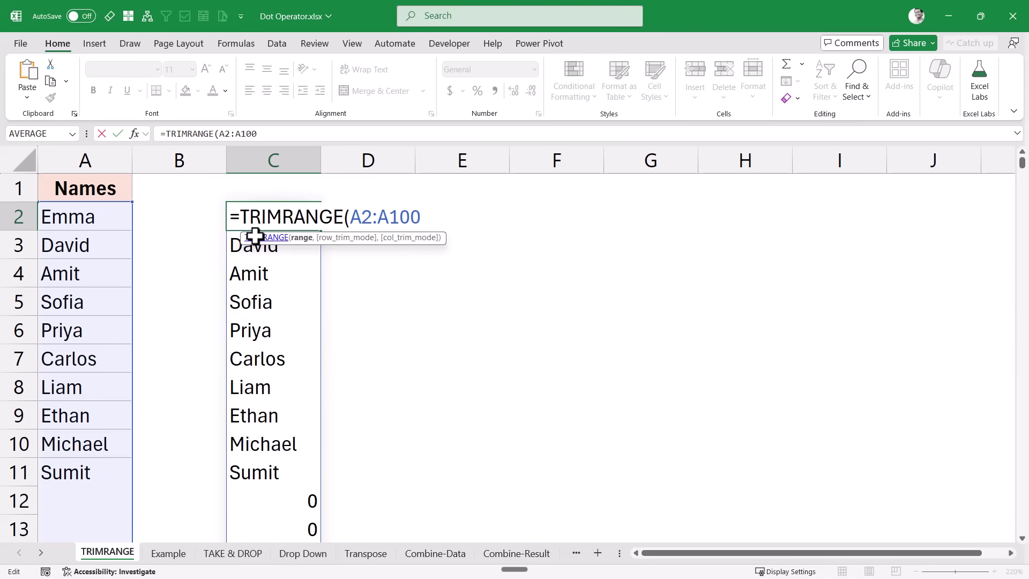
{"action": "type", "text": ")"}
{"action": "key", "text": "Return"}
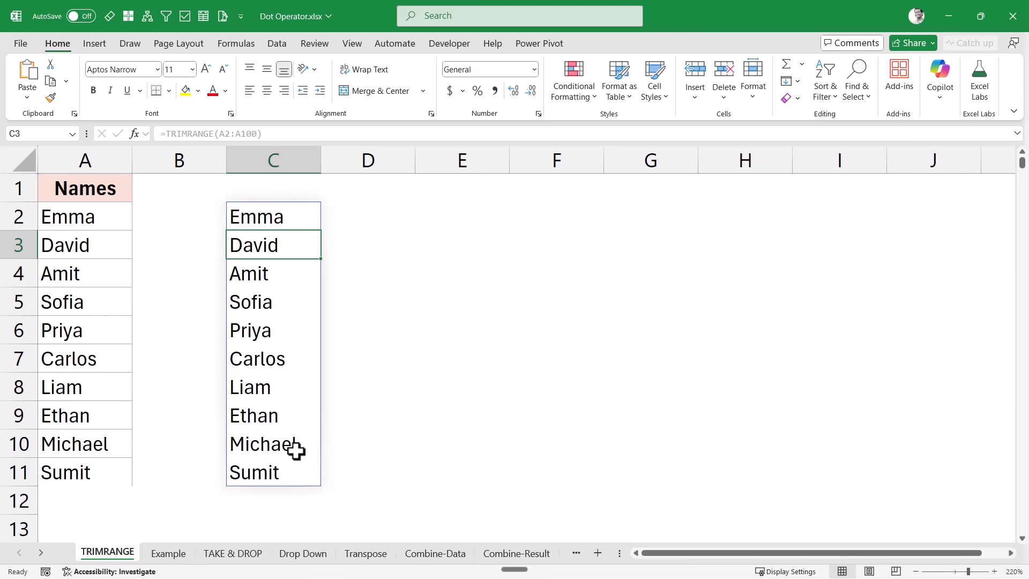
{"action": "left_click", "coordinate": [288, 220]}
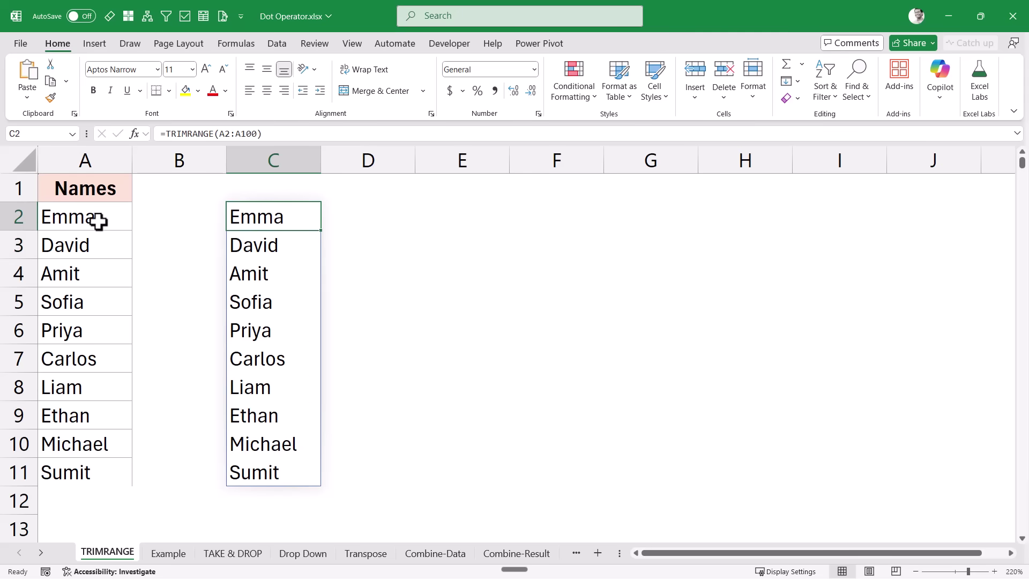
{"action": "left_click_drag", "start_coordinate": [98, 220], "coordinate": [101, 475]}
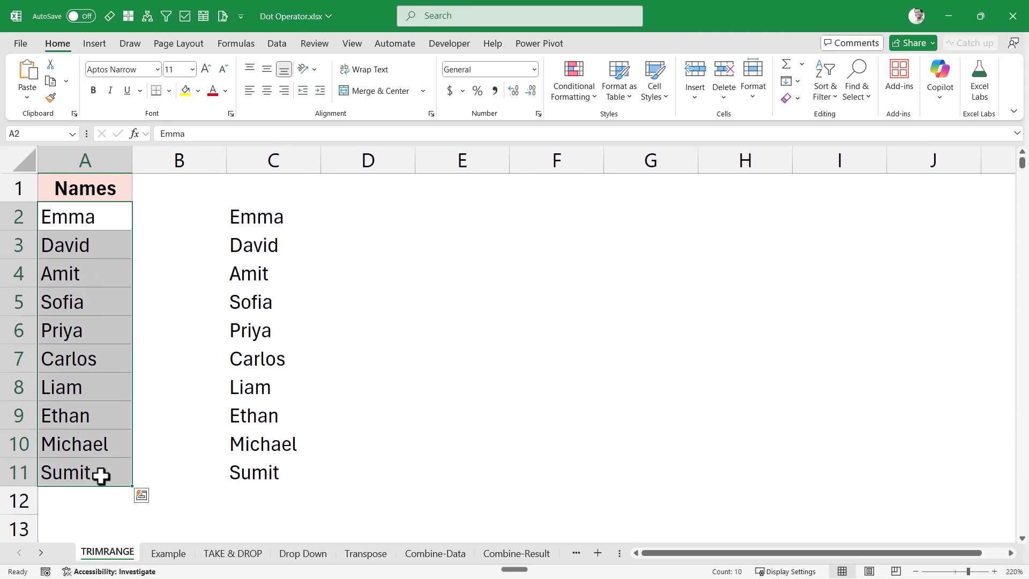
{"action": "left_click", "coordinate": [102, 475]}
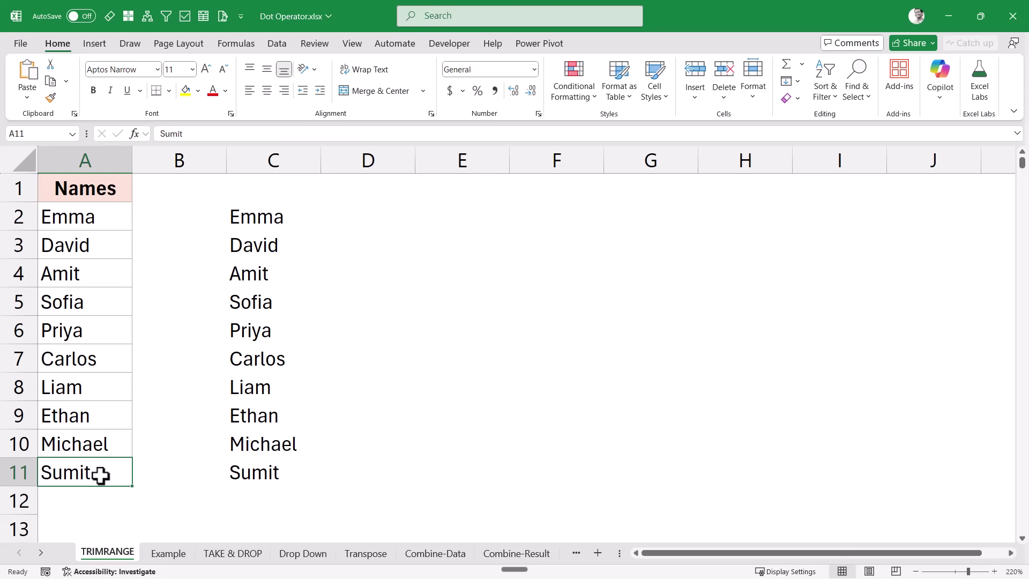
{"action": "double_click", "coordinate": [244, 216]}
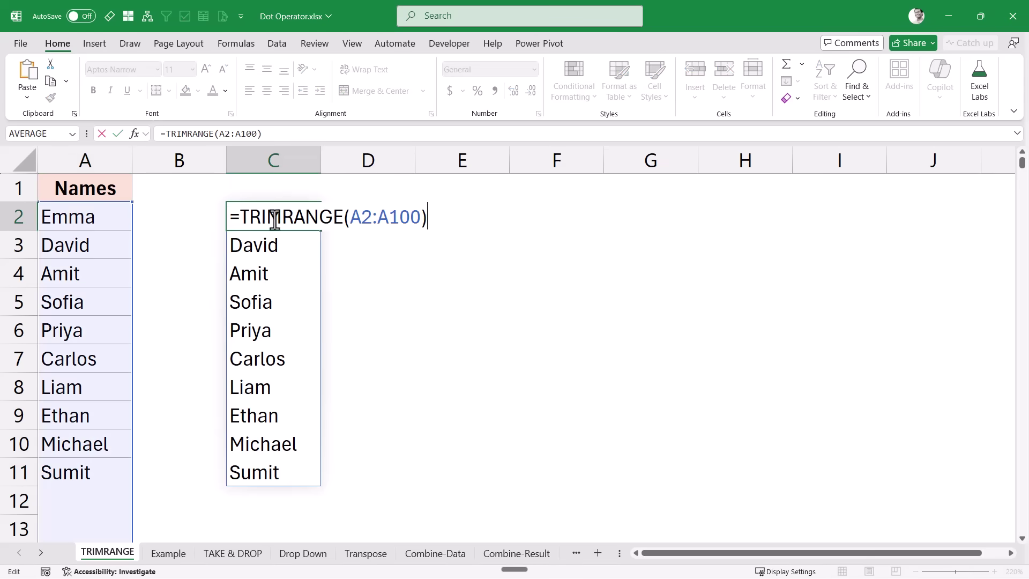
{"action": "left_click", "coordinate": [416, 213]}
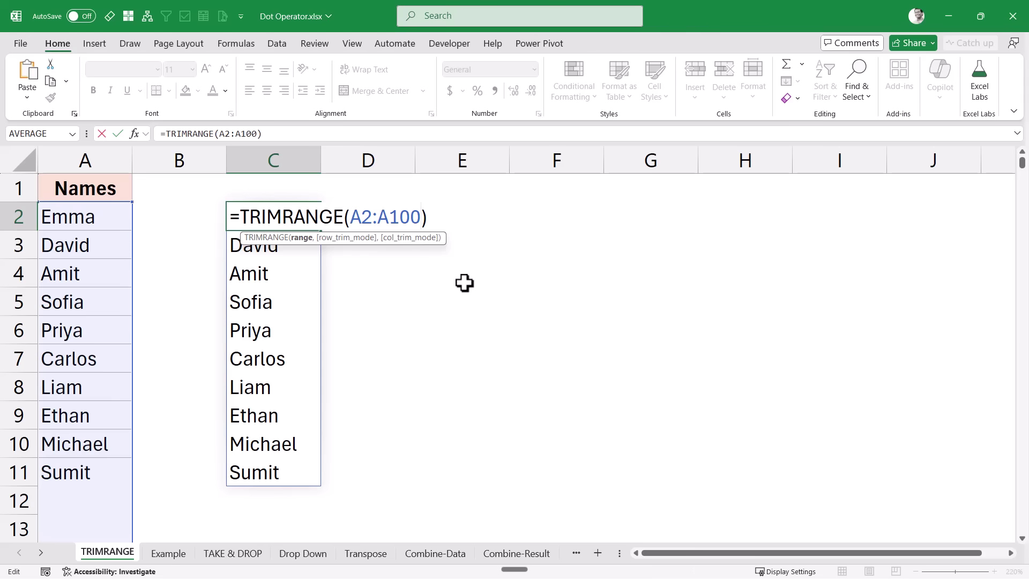
{"action": "type", "text": ","}
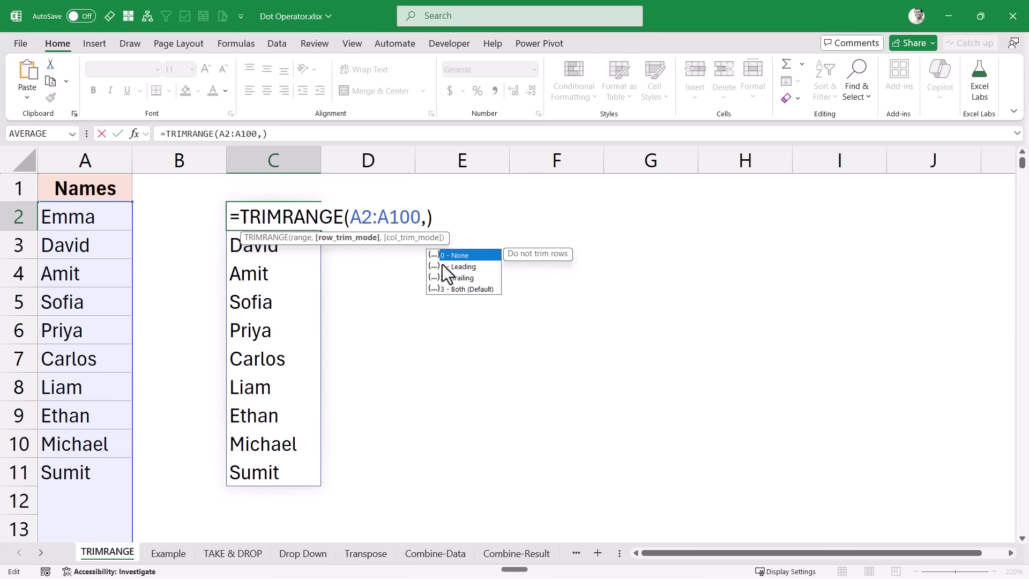
{"action": "key", "text": "BackSpace"}
{"action": "key", "text": "Return"}
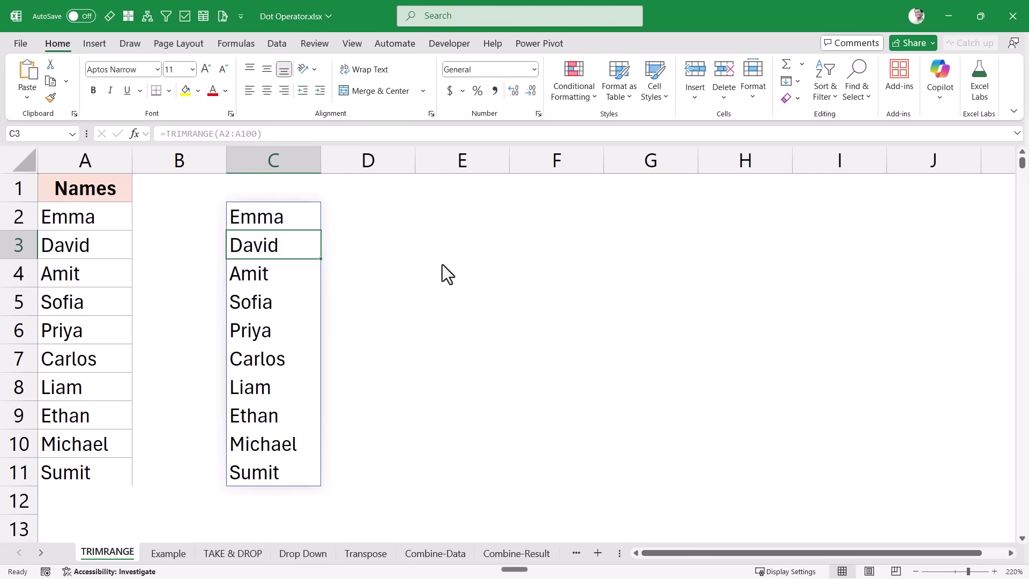
{"action": "key", "text": "Up"}
{"action": "key", "text": "F2"}
{"action": "key", "text": "Left"}
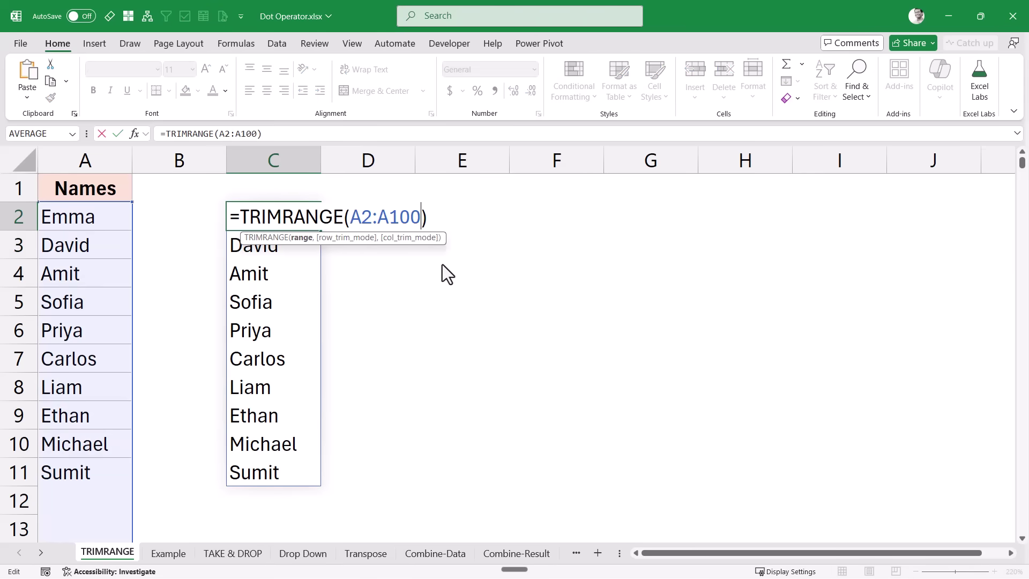
{"action": "type", "text": ",,"}
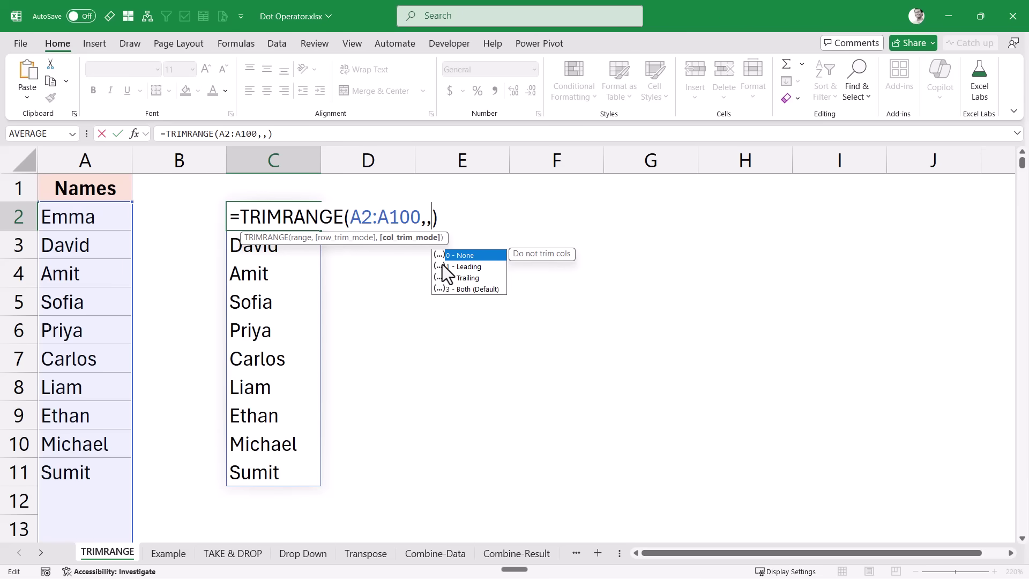
{"action": "key", "text": "Escape"}
{"action": "key", "text": "Escape"}
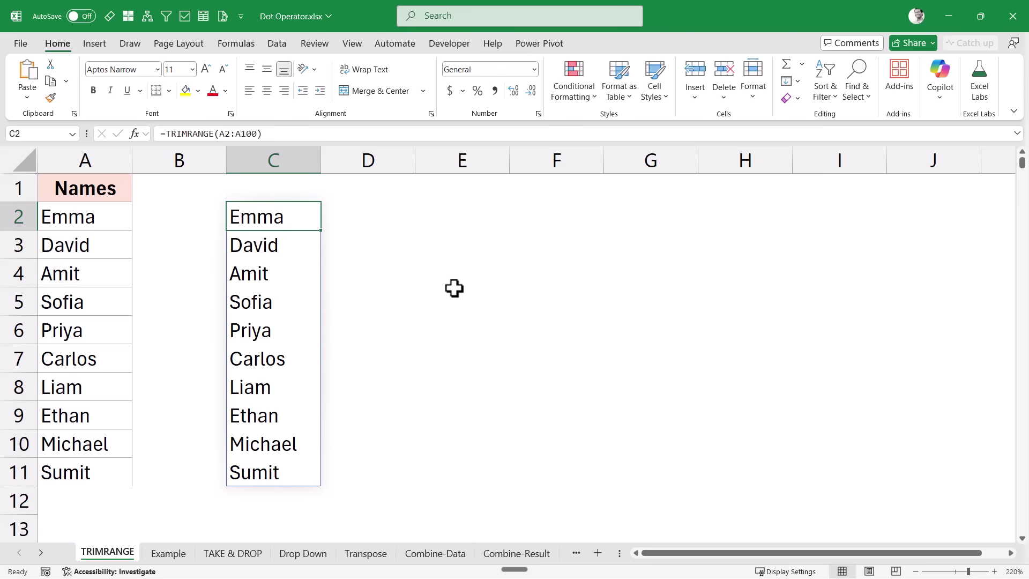
{"action": "key", "text": "F2"}
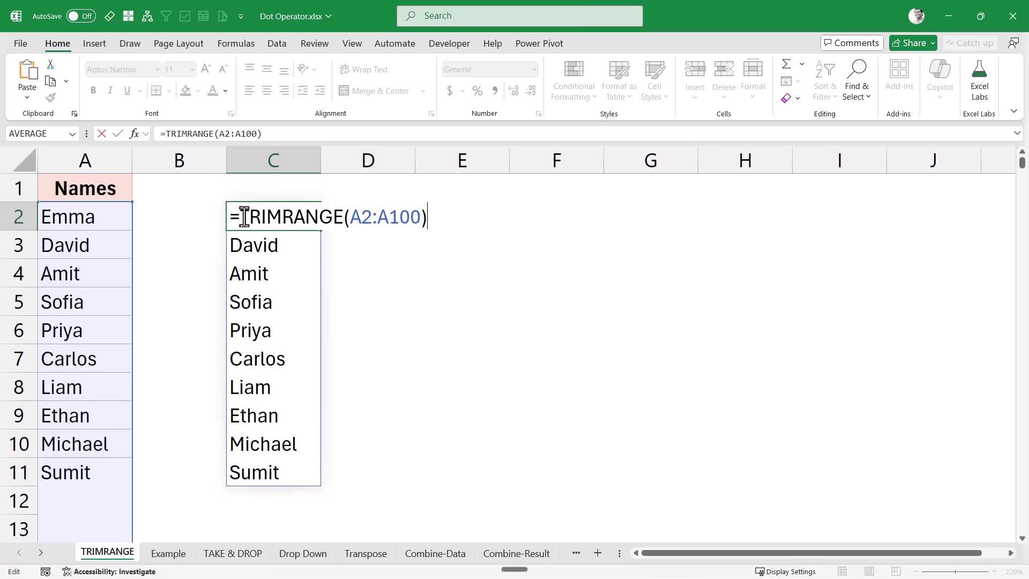
{"action": "left_click_drag", "start_coordinate": [240, 216], "coordinate": [343, 215]}
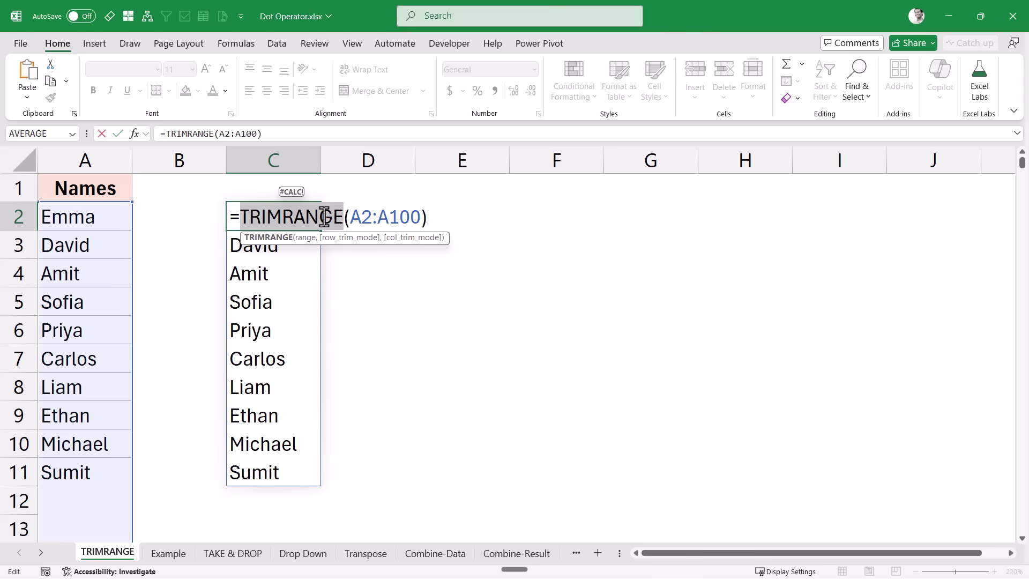
{"action": "key", "text": "Escape"}
Clear C2 and enter =A:B in E1, spilling names plus trailing zeros in columns E and F
{"action": "key", "text": "Delete"}
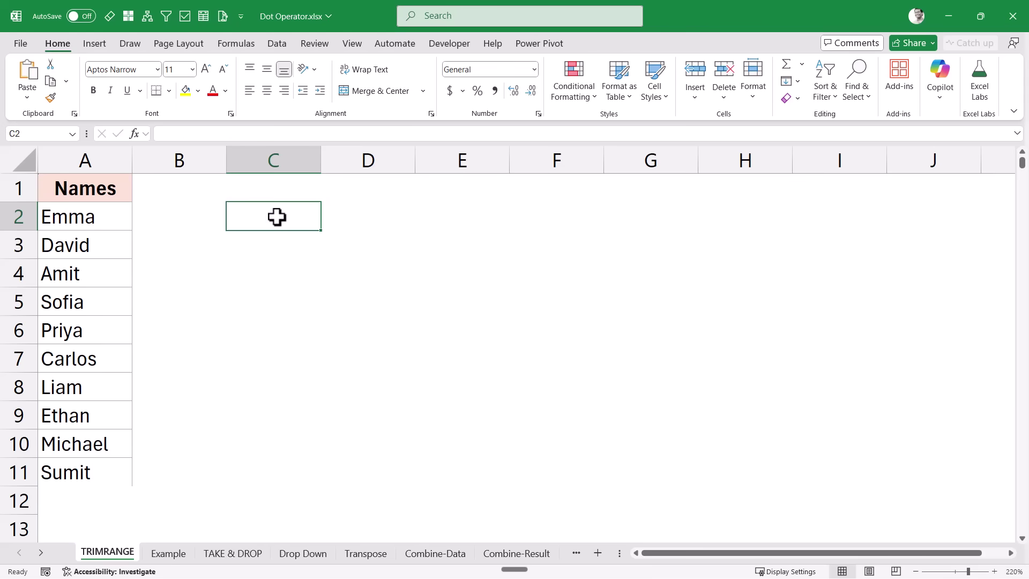
{"action": "left_click", "coordinate": [447, 184]}
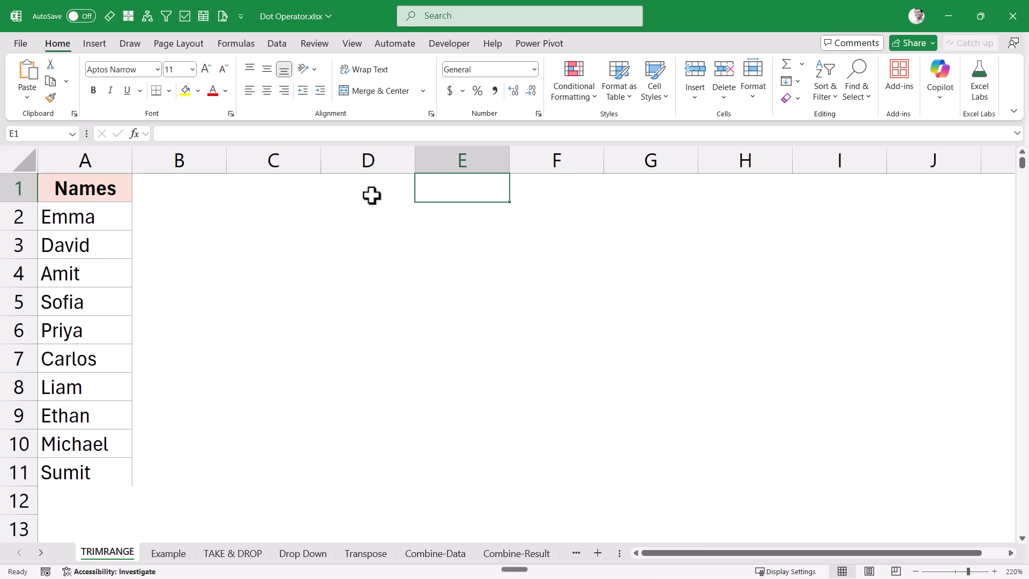
{"action": "type", "text": "="}
{"action": "left_click_drag", "start_coordinate": [99, 161], "coordinate": [169, 158]}
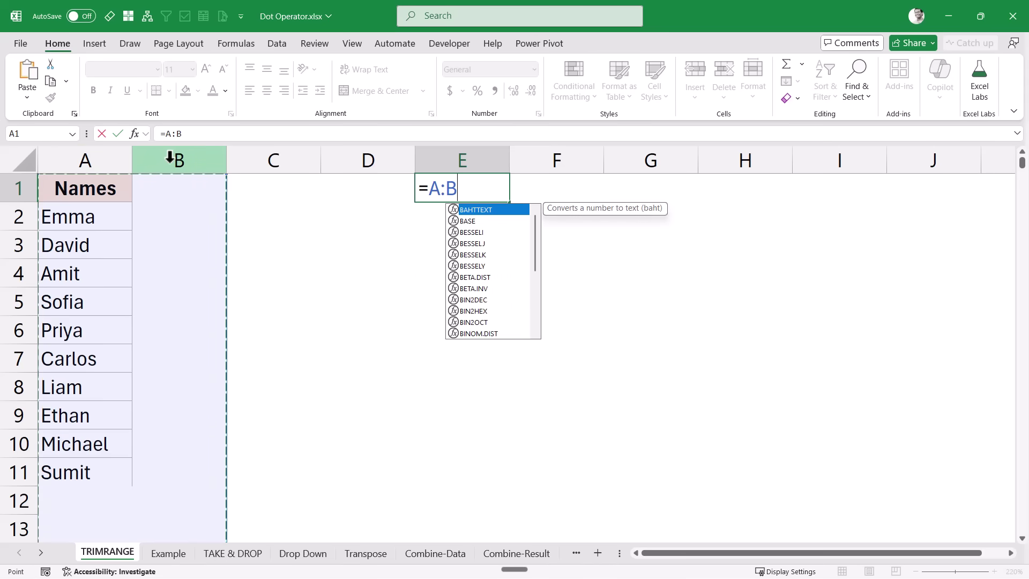
{"action": "key", "text": "Return"}
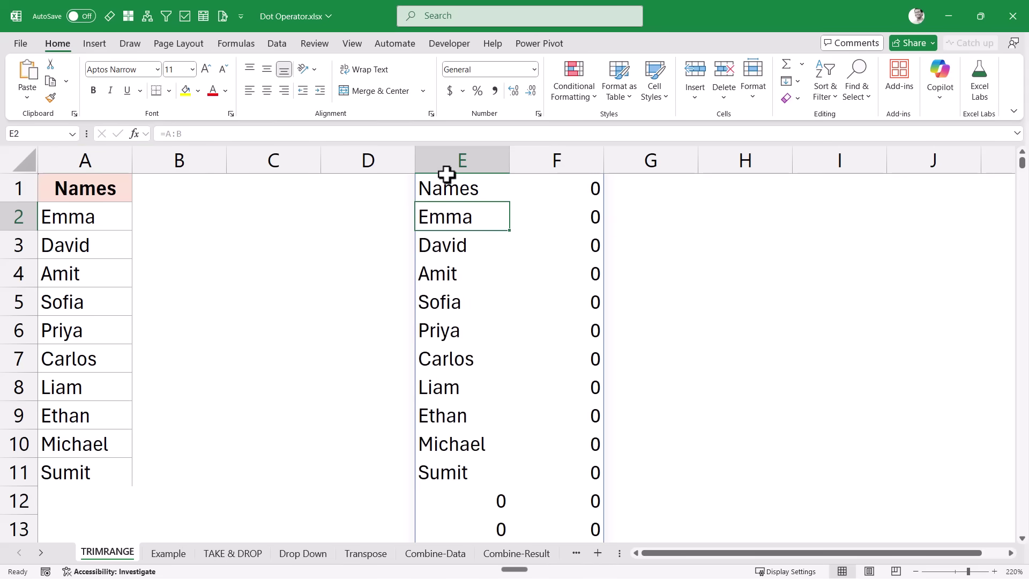
{"action": "left_click_drag", "start_coordinate": [536, 191], "coordinate": [570, 461]}
{"action": "left_click_drag", "start_coordinate": [470, 502], "coordinate": [472, 528]}
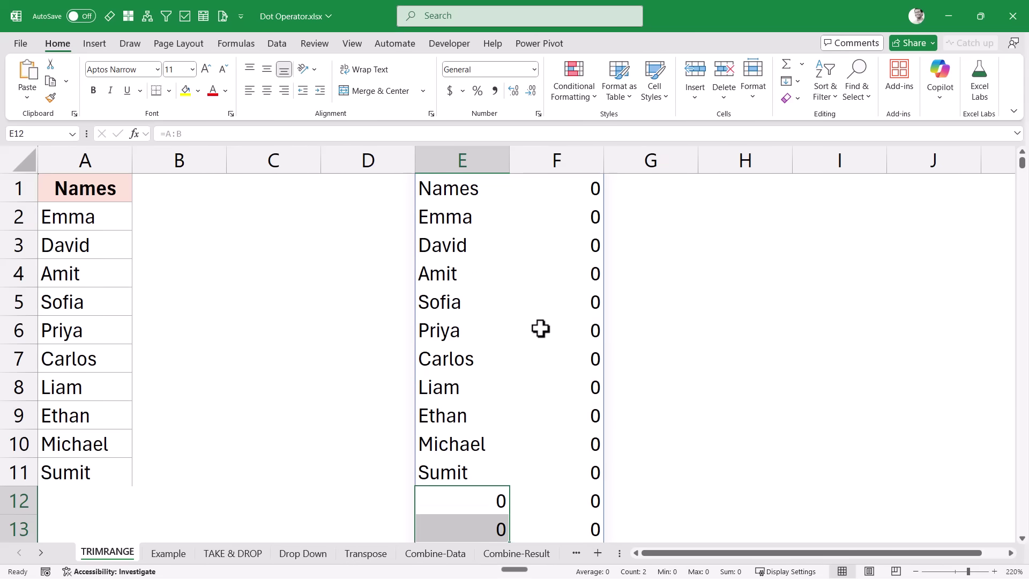
{"action": "left_click", "coordinate": [566, 184]}
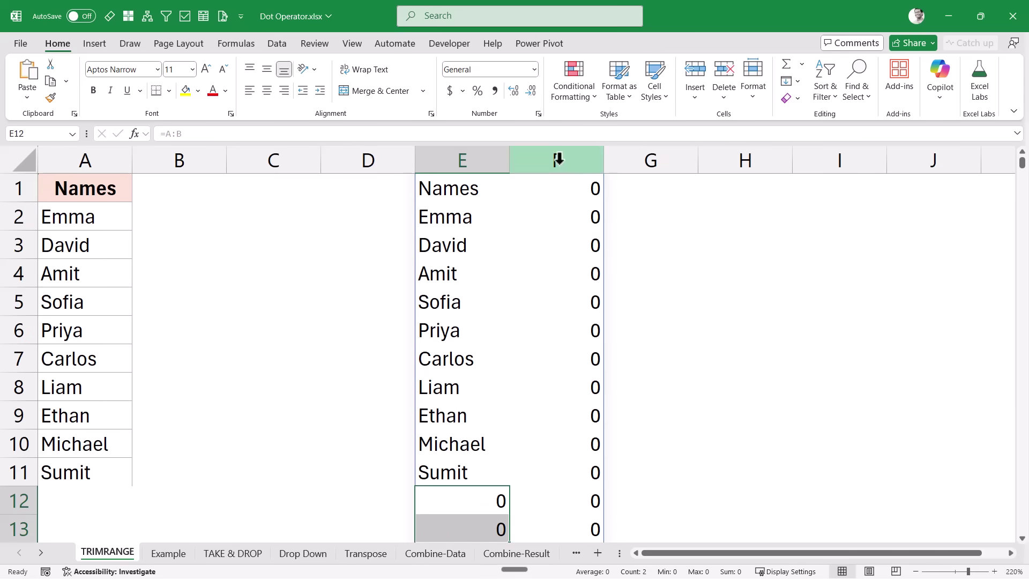
Begin editing E1's formula into =A:.B by inserting a dot after the colon
{"action": "left_click", "coordinate": [459, 191]}
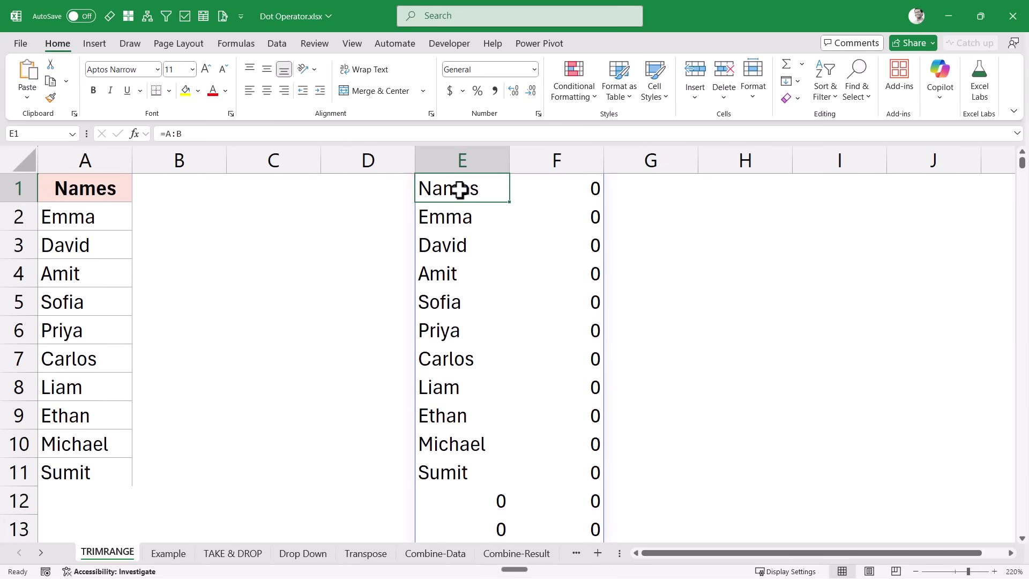
{"action": "key", "text": "F2"}
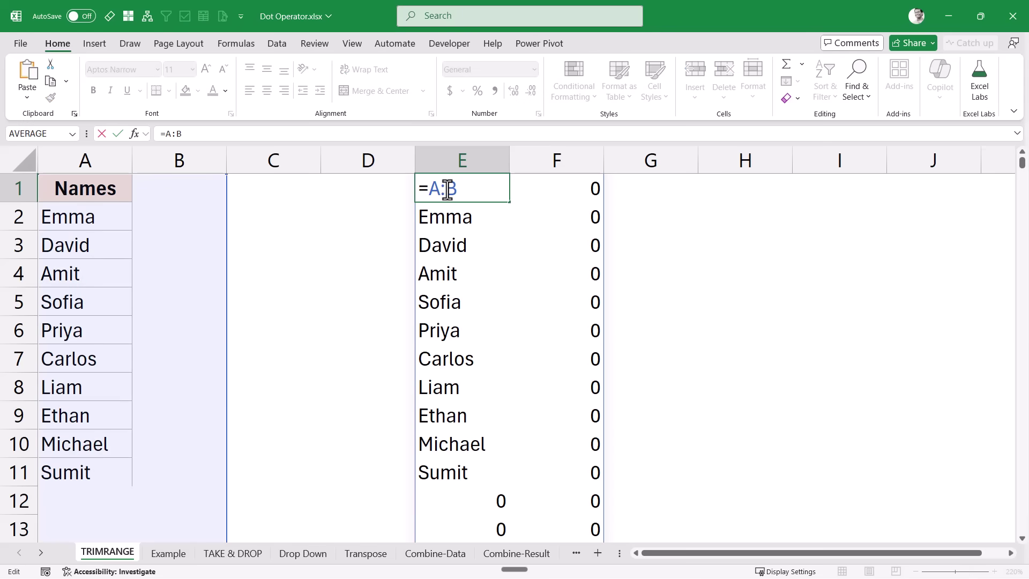
{"action": "key", "text": "Escape"}
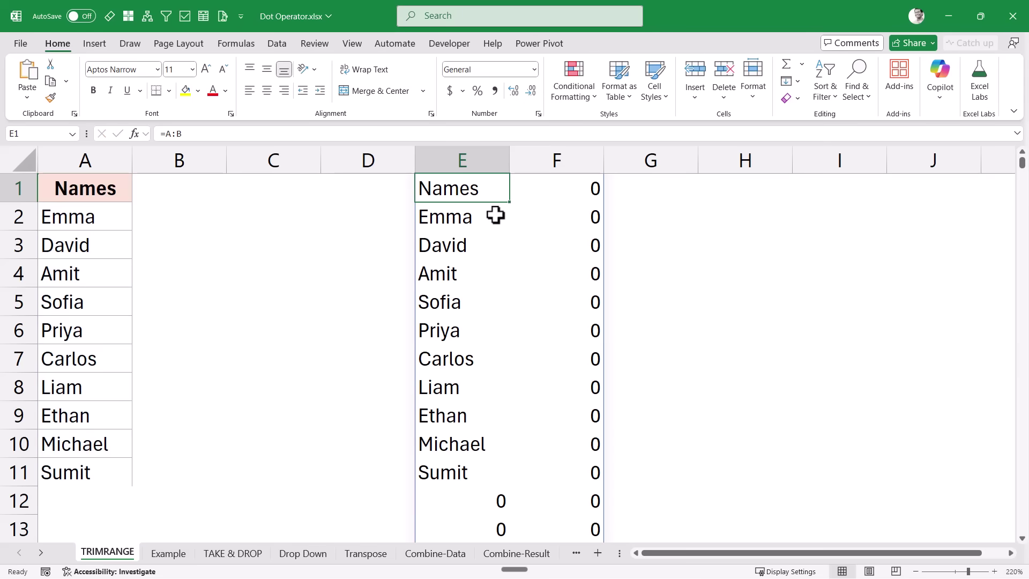
{"action": "scroll", "coordinate": [495, 214], "scroll_direction": "up", "scroll_amount": 5}
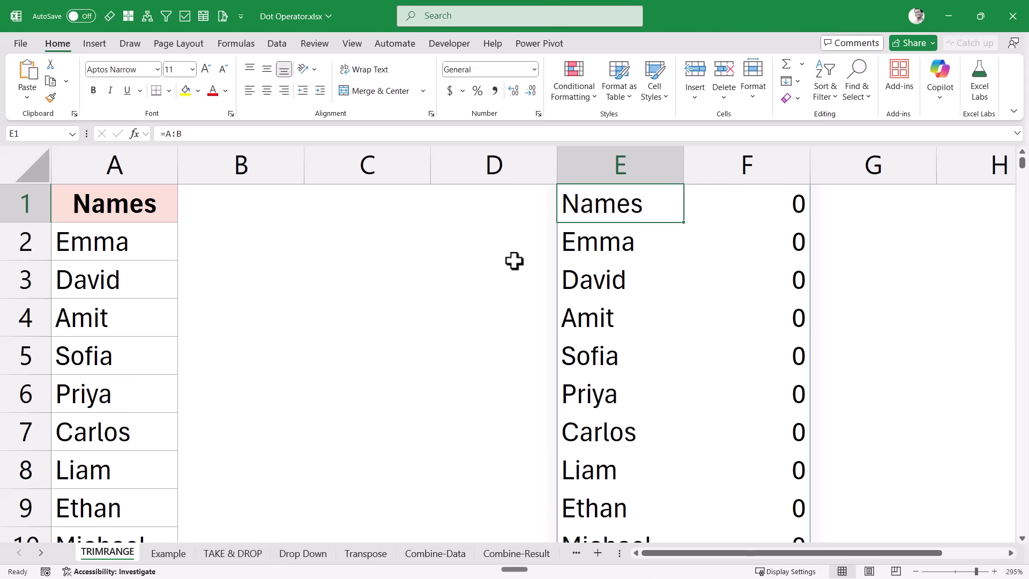
{"action": "double_click", "coordinate": [592, 208]}
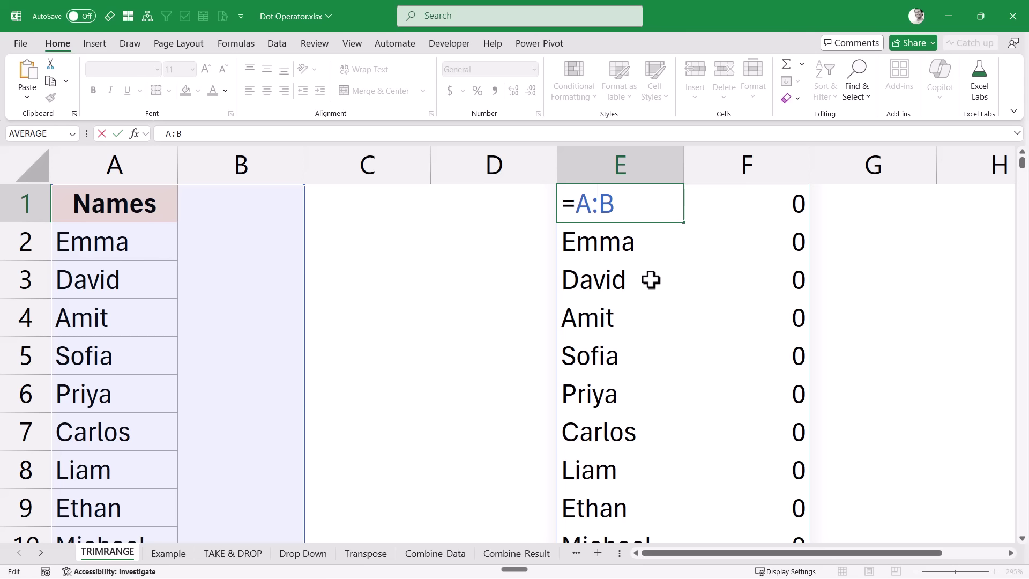
{"action": "type", "text": "."}
{"action": "left_click", "coordinate": [592, 203]}
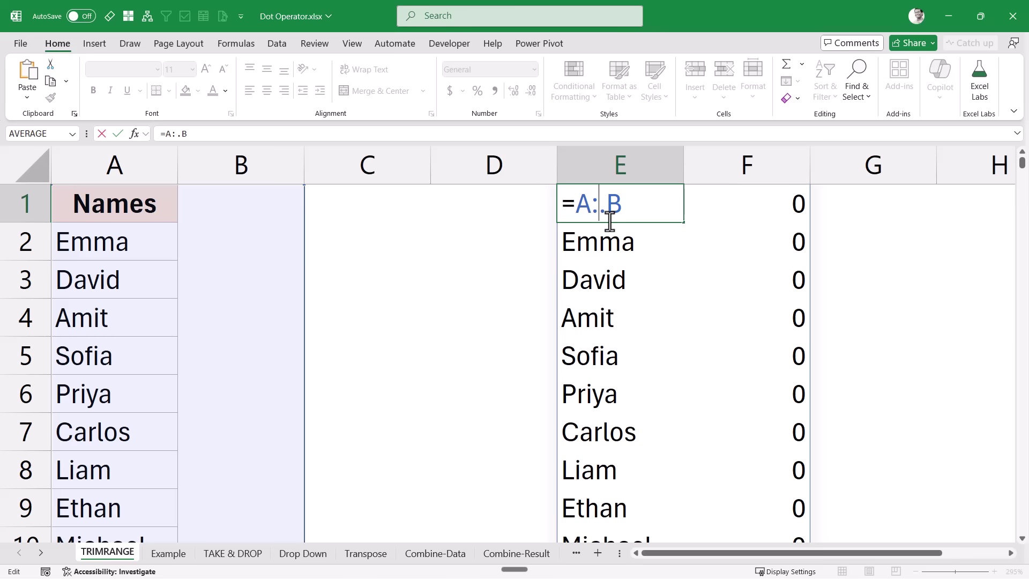
Commit =A:.B in E1 and confirm only the eleven names spill, with nothing in column F
{"action": "key", "text": "Return"}
{"action": "key", "text": "Up"}
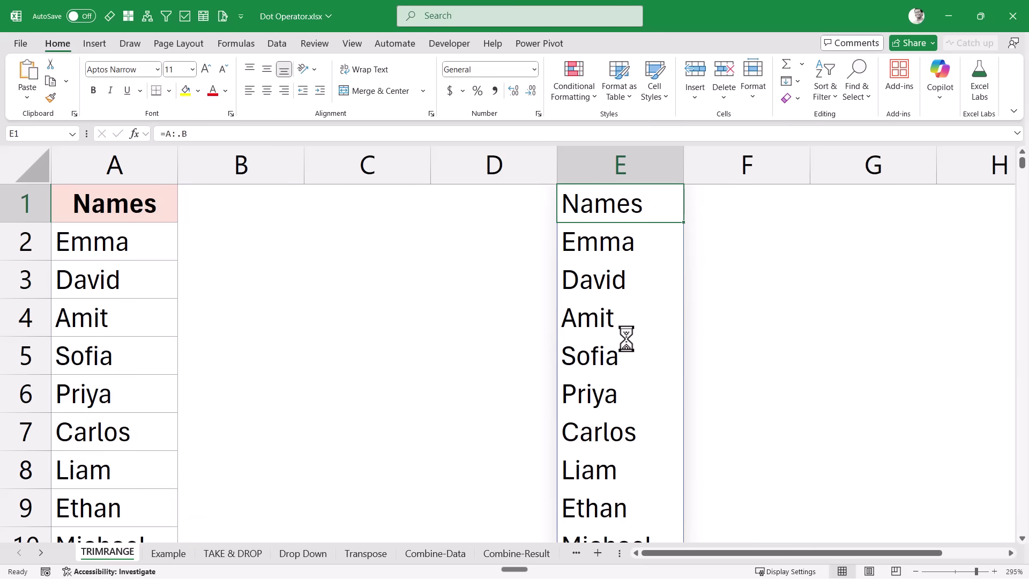
{"action": "scroll", "coordinate": [625, 338], "scroll_direction": "down", "scroll_amount": 2, "text": "ctrl"}
{"action": "scroll", "coordinate": [626, 338], "scroll_direction": "down", "scroll_amount": 2, "text": "ctrl"}
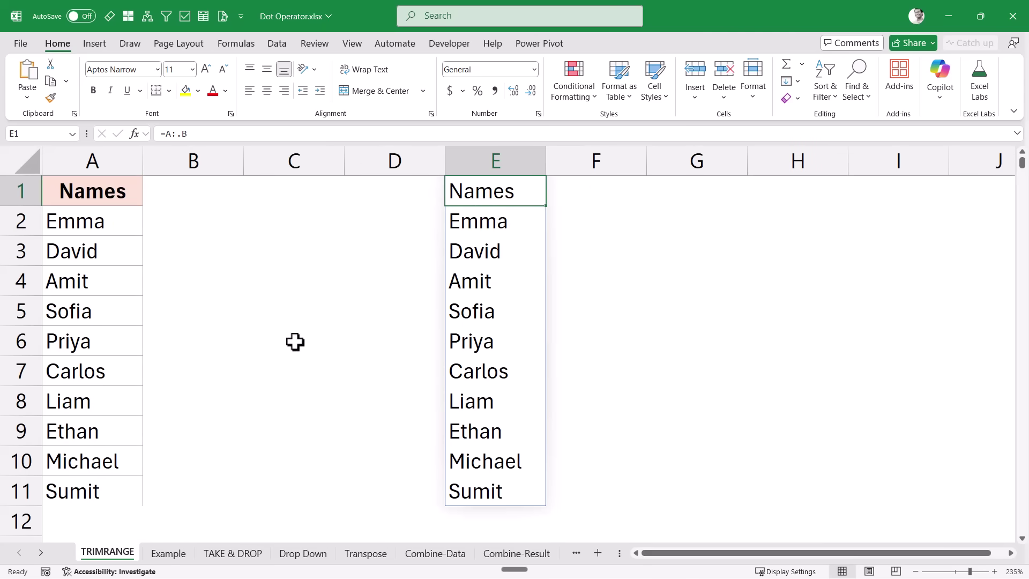
{"action": "scroll", "coordinate": [294, 344], "scroll_direction": "down", "scroll_amount": 1}
{"action": "left_click", "coordinate": [574, 192]}
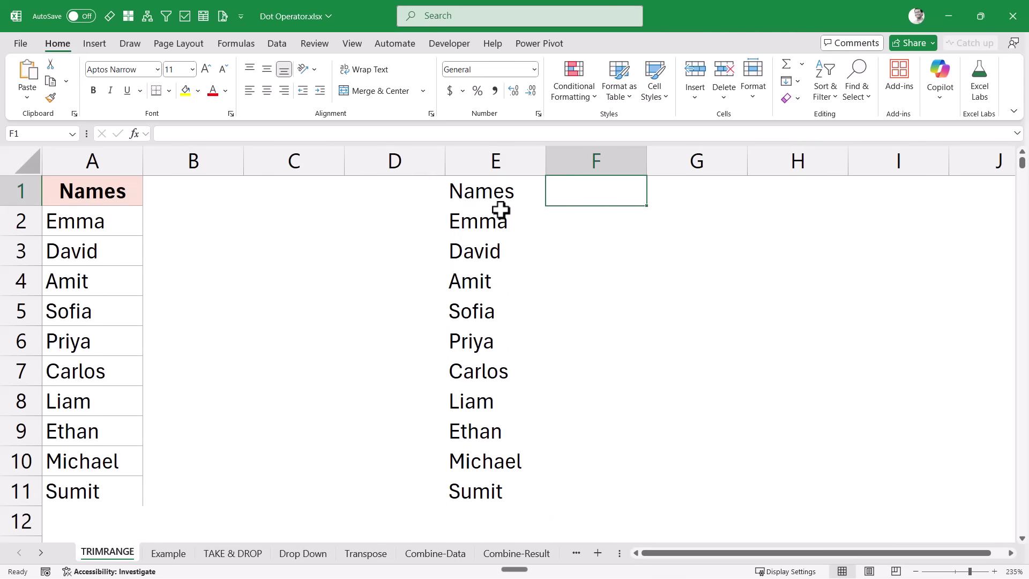
Try adding a second dot to E1's formula, then cancel to keep =A:.B
{"action": "left_click", "coordinate": [506, 193]}
{"action": "double_click", "coordinate": [505, 194]}
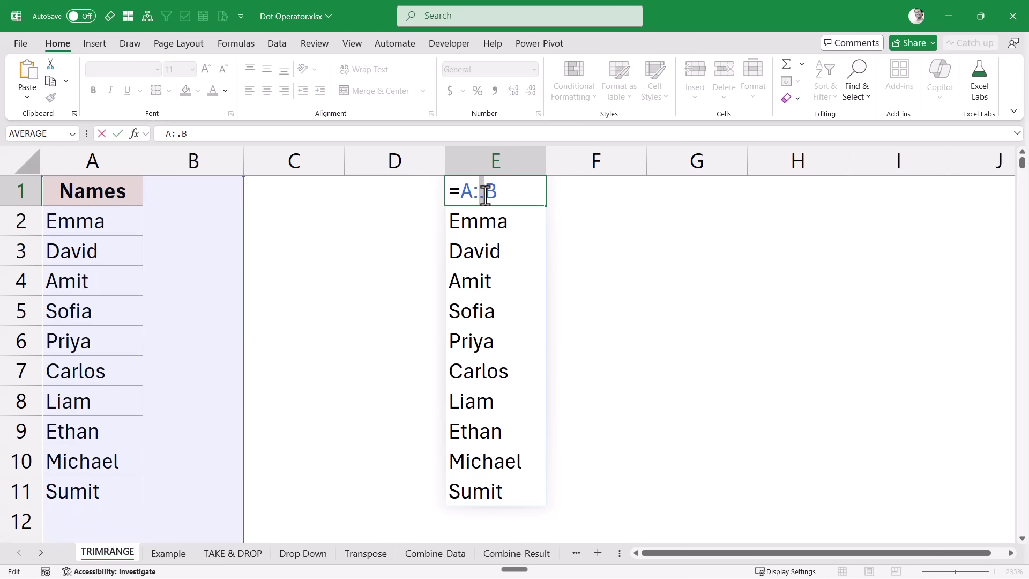
{"action": "left_click", "coordinate": [474, 193]}
{"action": "type", "text": "."}
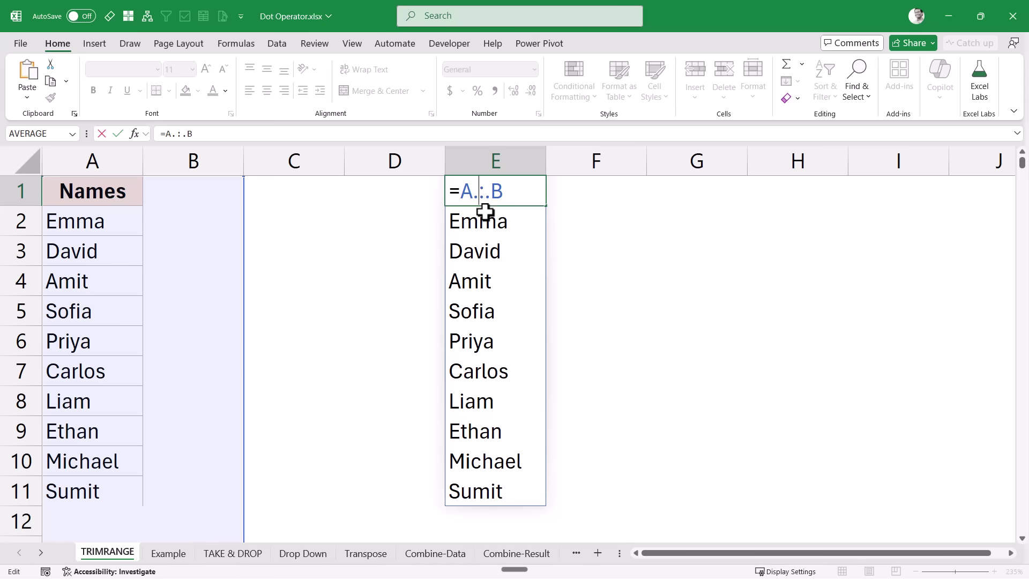
{"action": "key", "text": "Escape"}
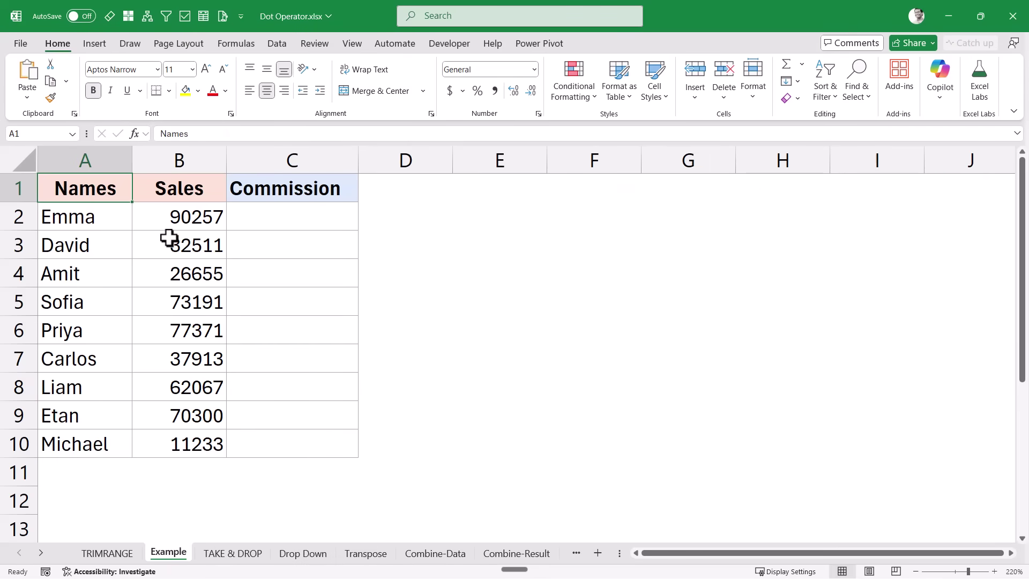
Enter =B2:B10*5% in C2 to spill a 5% commission for each sale
{"action": "left_click", "coordinate": [259, 222]}
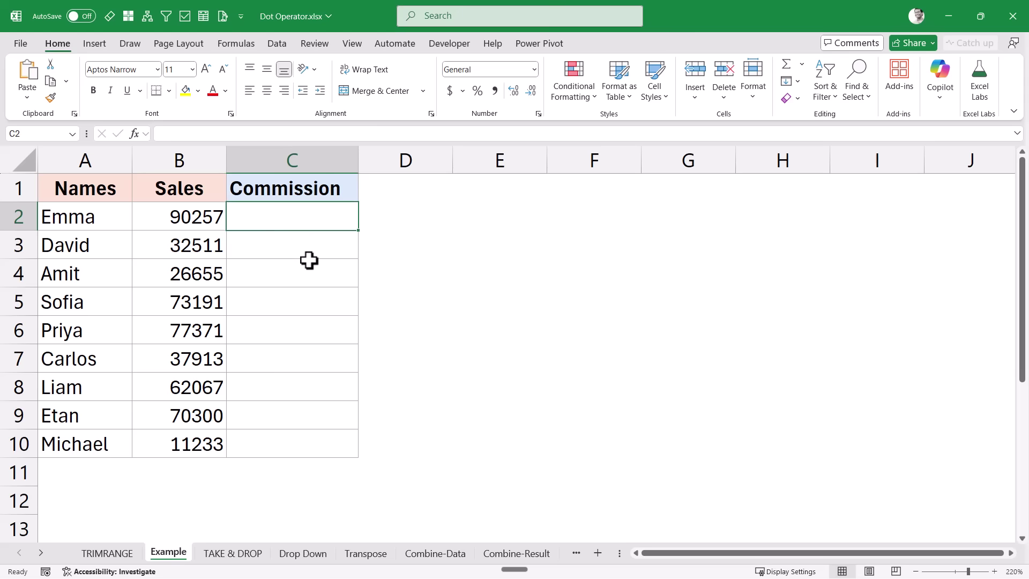
{"action": "type", "text": "="}
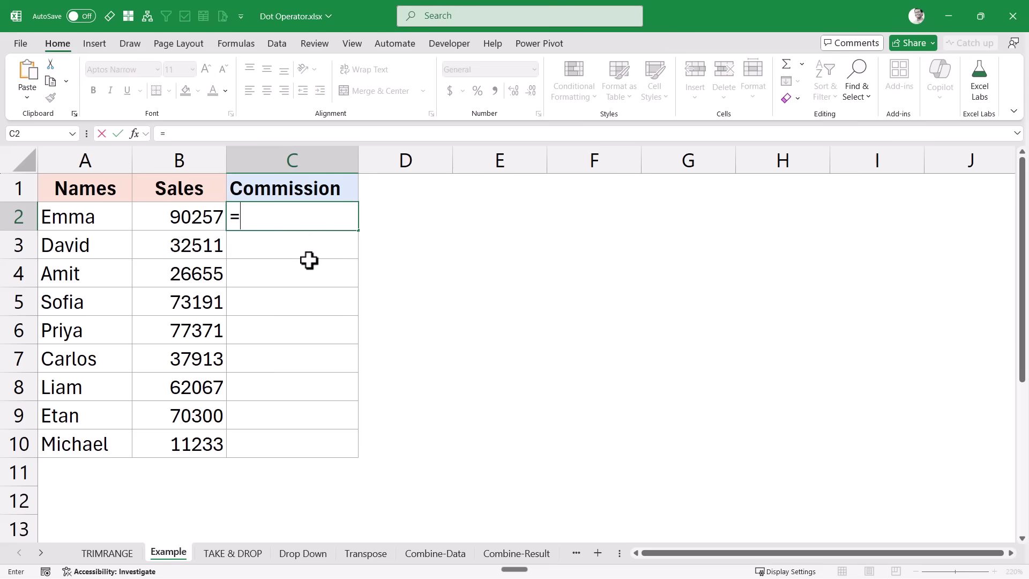
{"action": "left_click_drag", "start_coordinate": [183, 218], "coordinate": [183, 436]}
{"action": "type", "text": "*5%"}
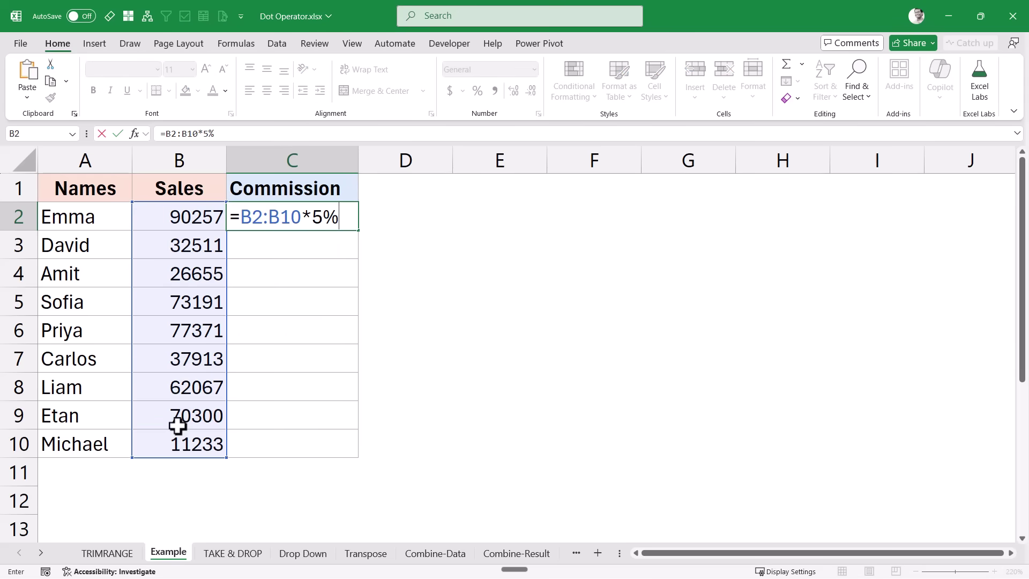
{"action": "key", "text": "Return"}
{"action": "key", "text": "Up"}
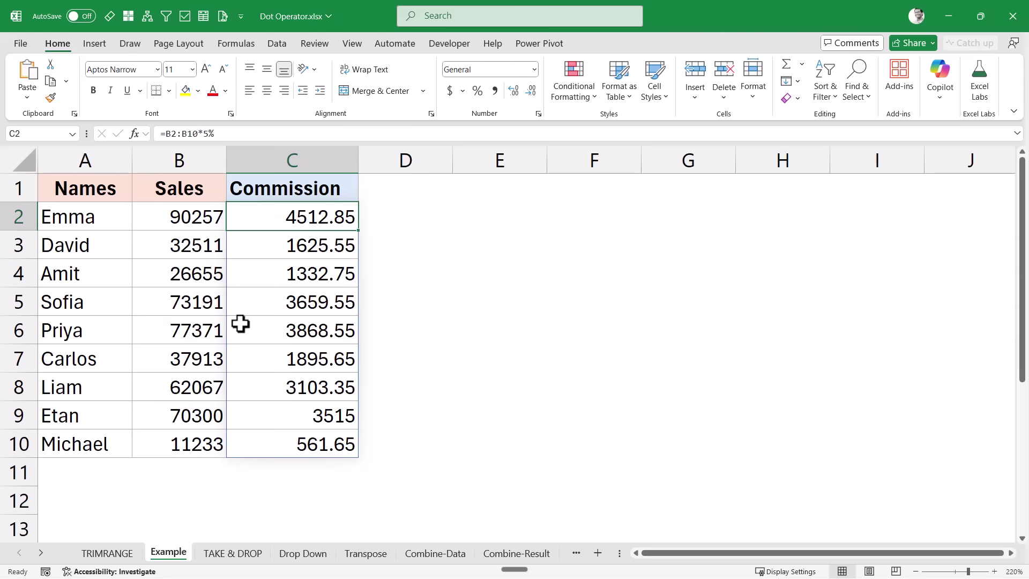
Add Sumit with 10000 sales in row 11 and check it gets no commission
{"action": "left_click", "coordinate": [121, 466]}
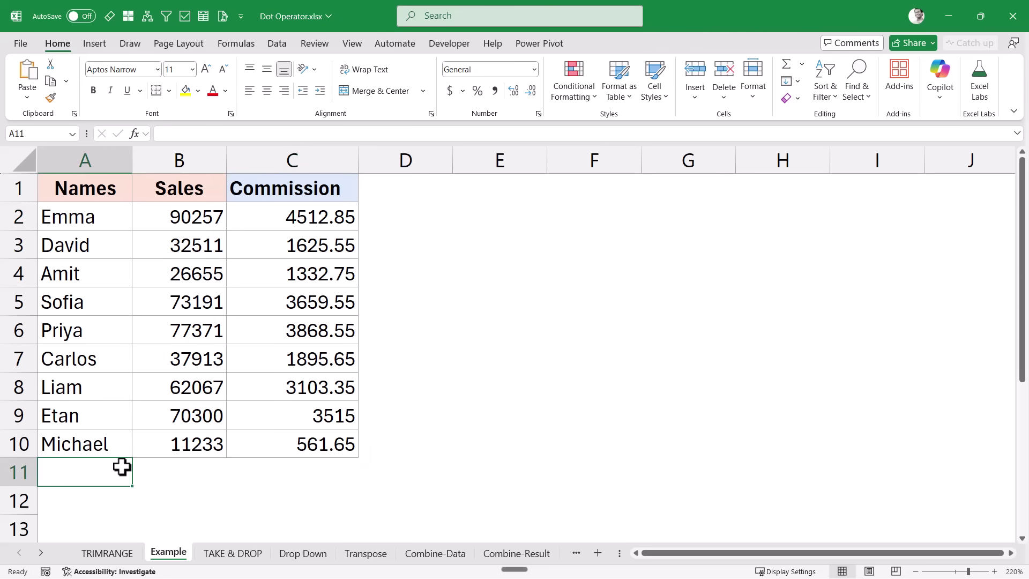
{"action": "type", "text": "Sumit"}
{"action": "key", "text": "Tab"}
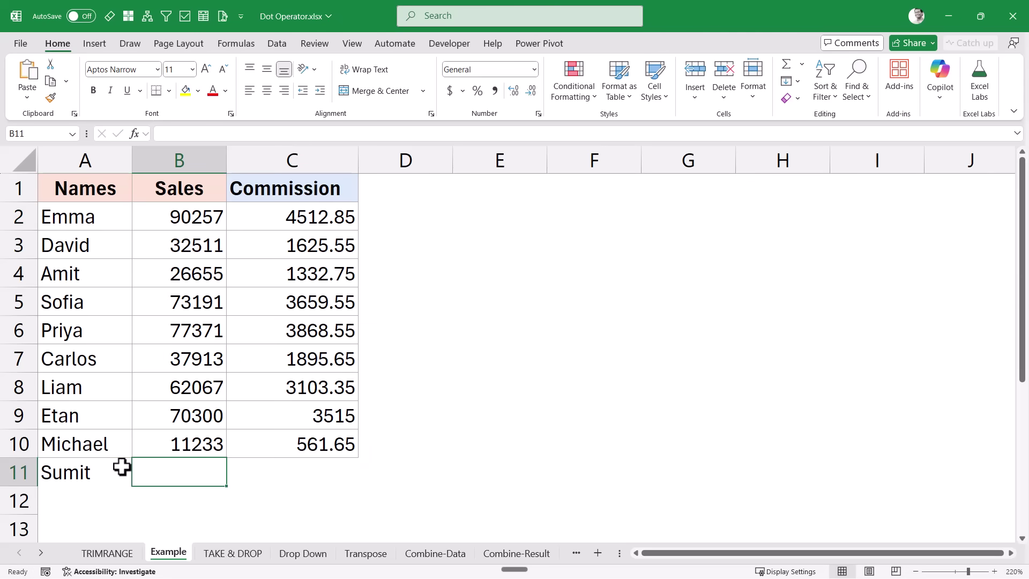
{"action": "type", "text": "10000"}
{"action": "key", "text": "Return"}
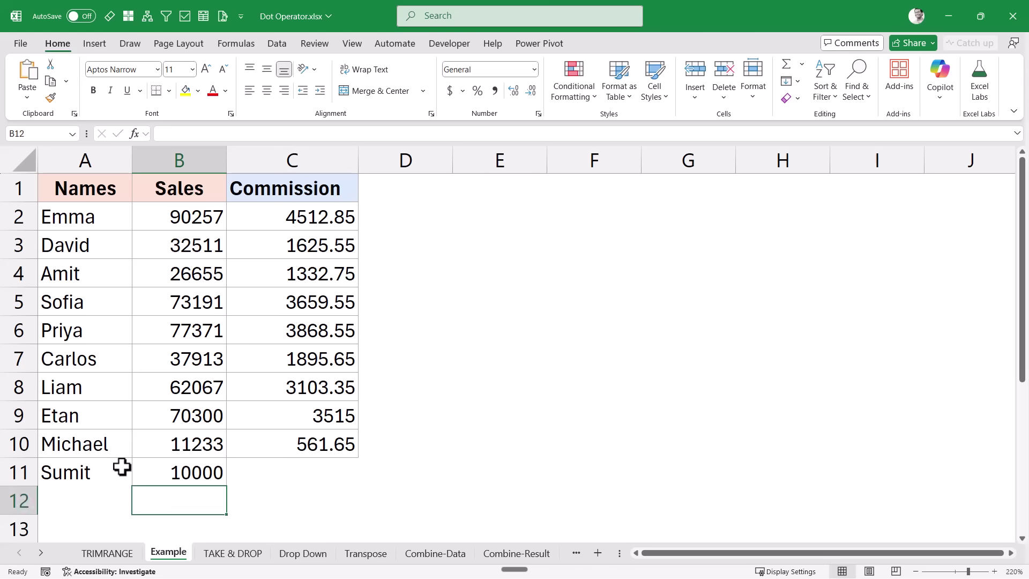
{"action": "key", "text": "Up"}
{"action": "left_click", "coordinate": [335, 469]}
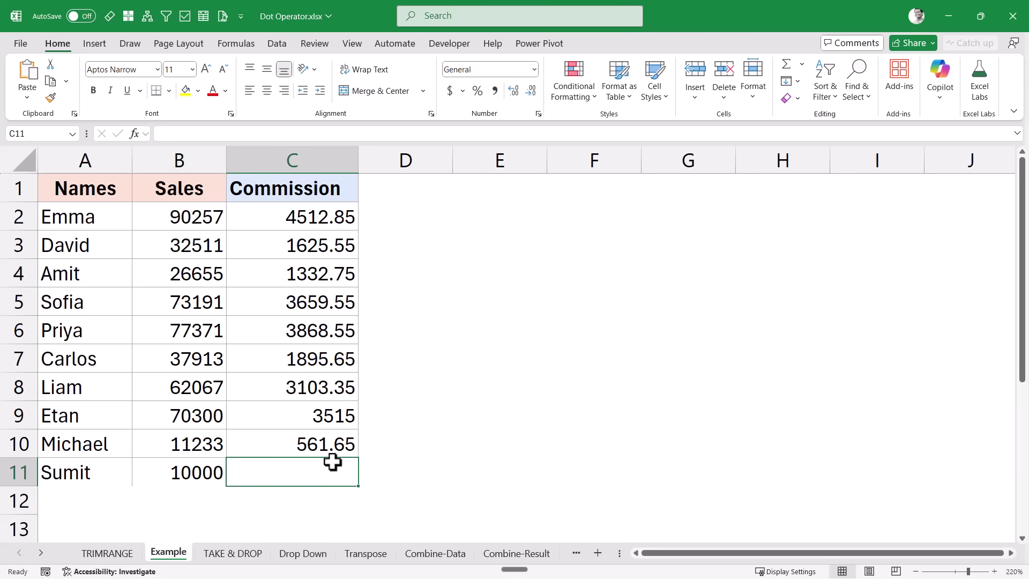
Change C2's commission formula to =B2:.B100*5% so it covers every Sales row
{"action": "left_click", "coordinate": [301, 219]}
{"action": "key", "text": "F2"}
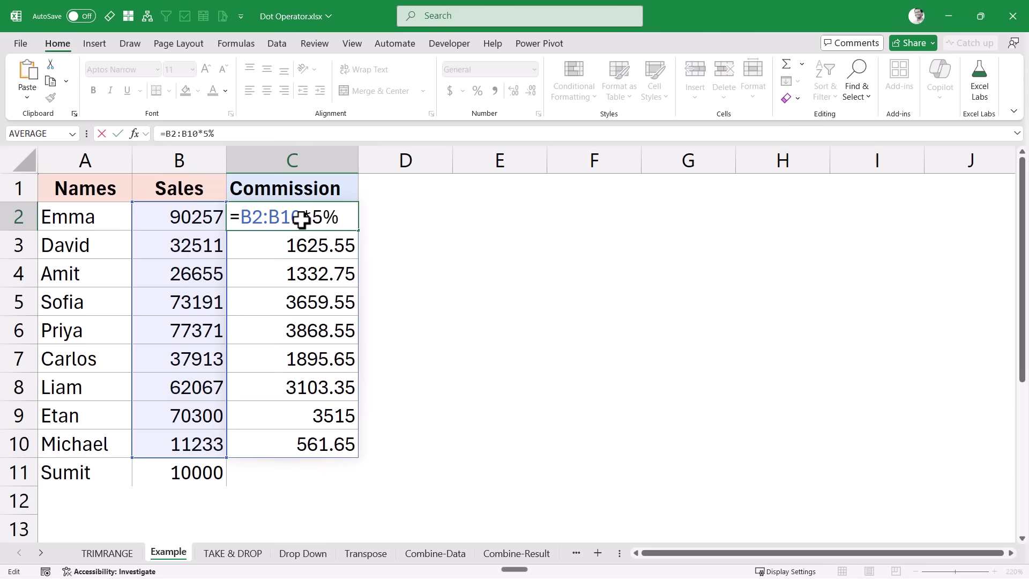
{"action": "key", "text": "Escape"}
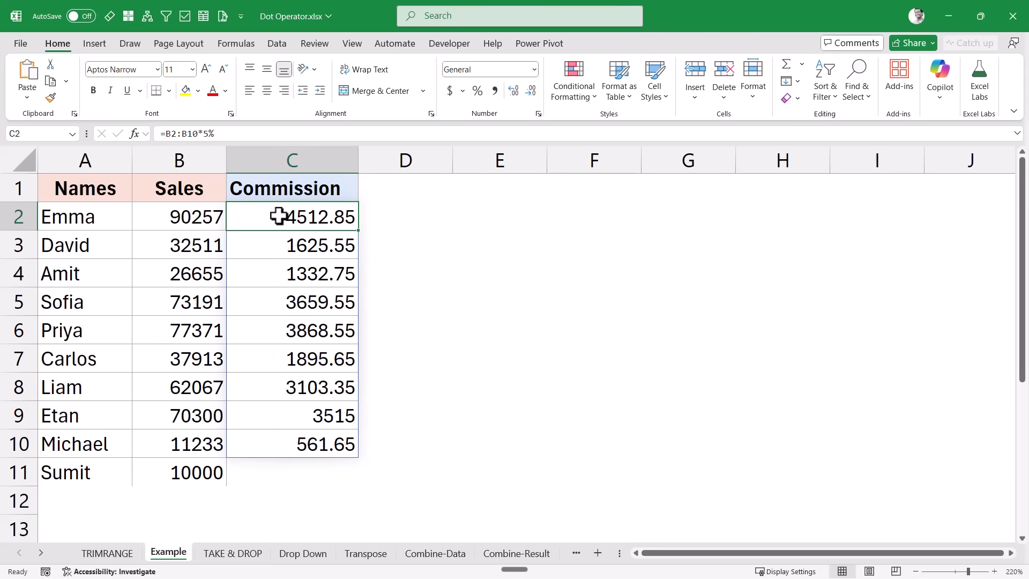
{"action": "key", "text": "F2"}
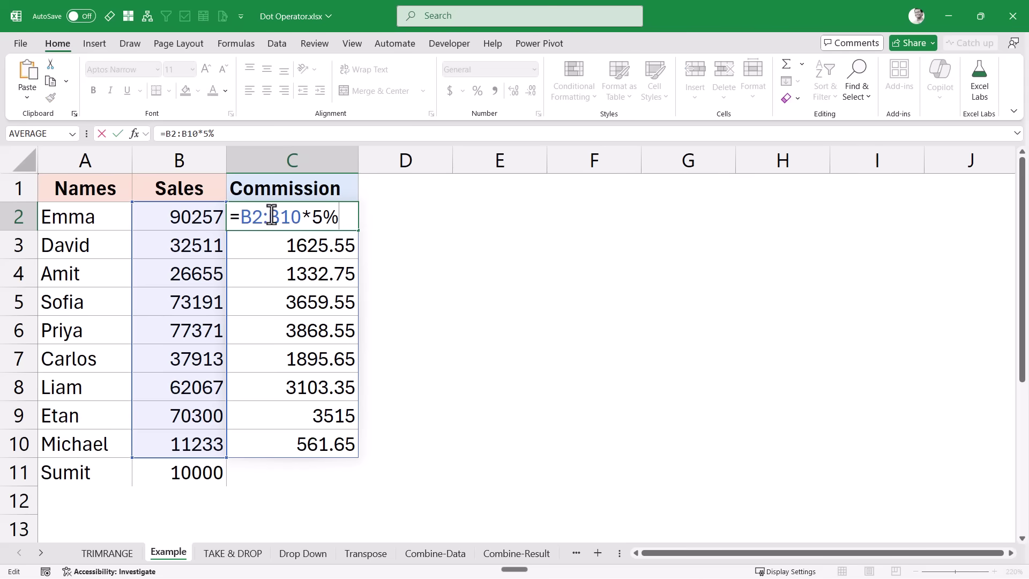
{"action": "left_click", "coordinate": [304, 219]}
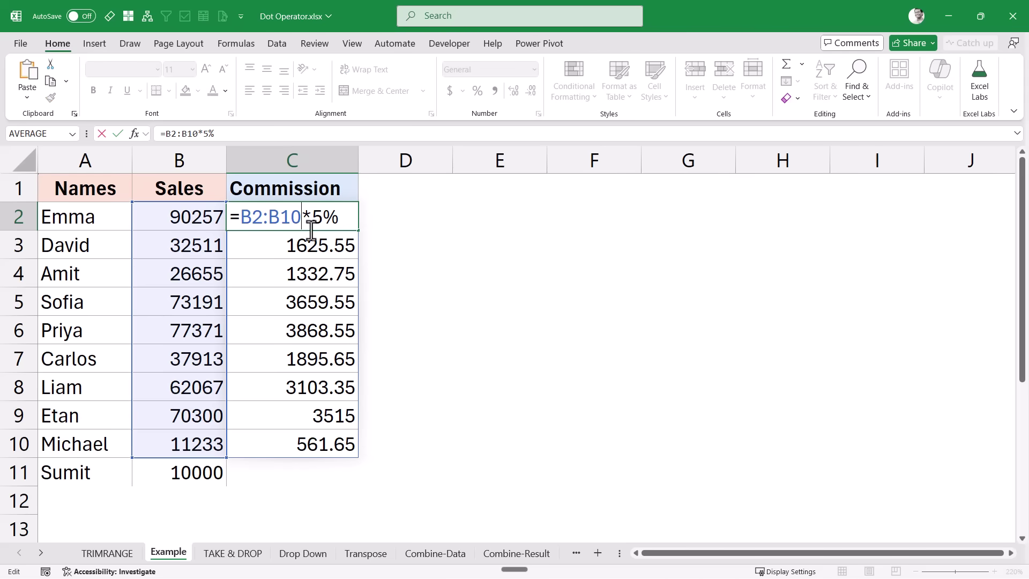
{"action": "type", "text": "0"}
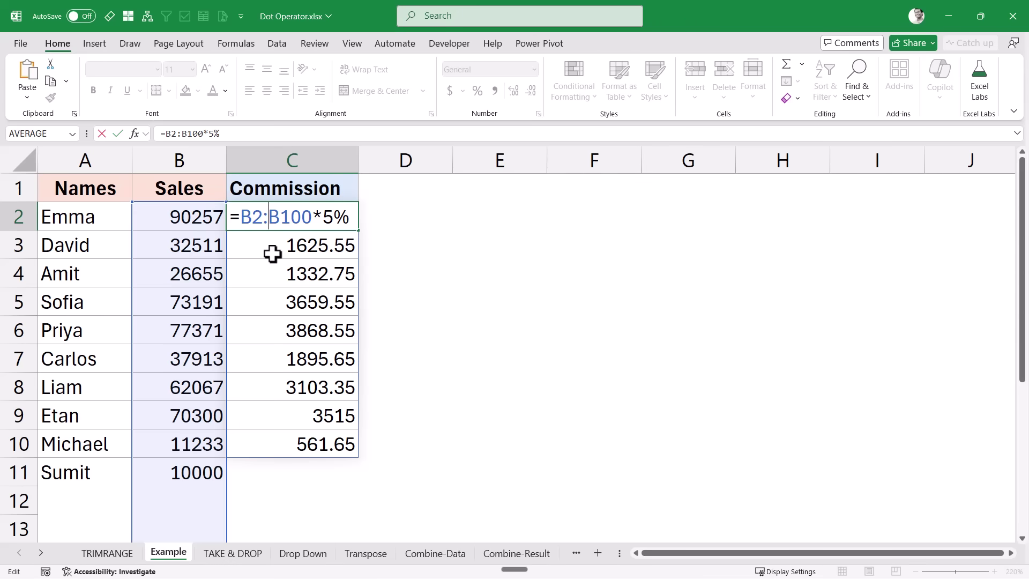
{"action": "type", "text": "."}
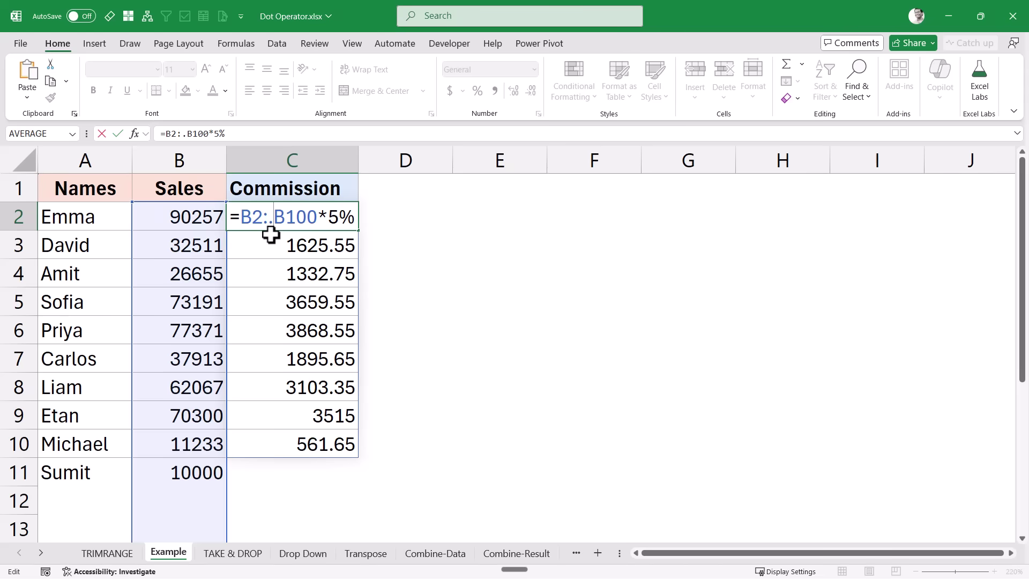
{"action": "key", "text": "Return"}
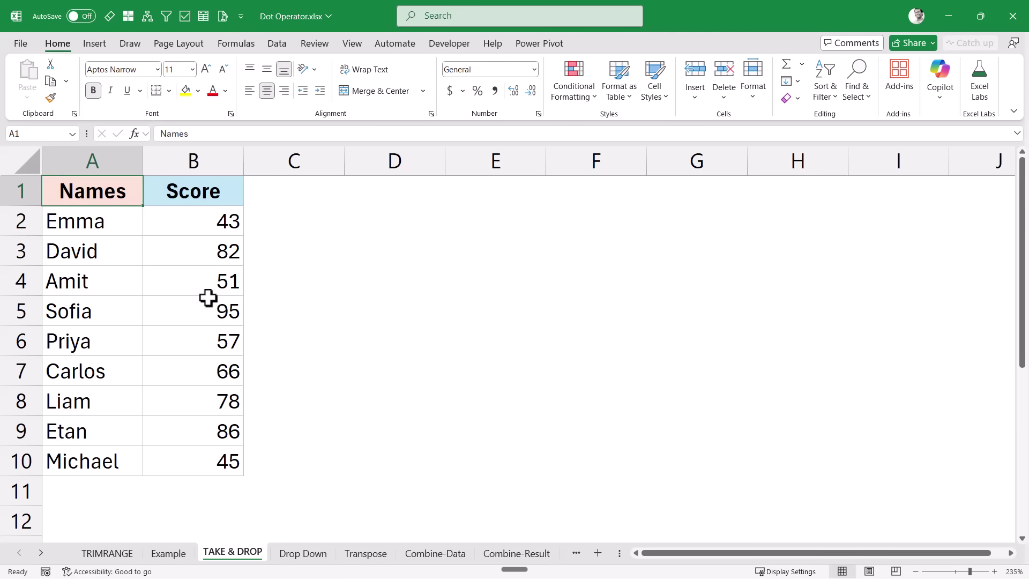
Enter =A2:B100 in D2, spilling names and scores followed by zero rows
{"action": "left_click_drag", "start_coordinate": [123, 217], "coordinate": [184, 453]}
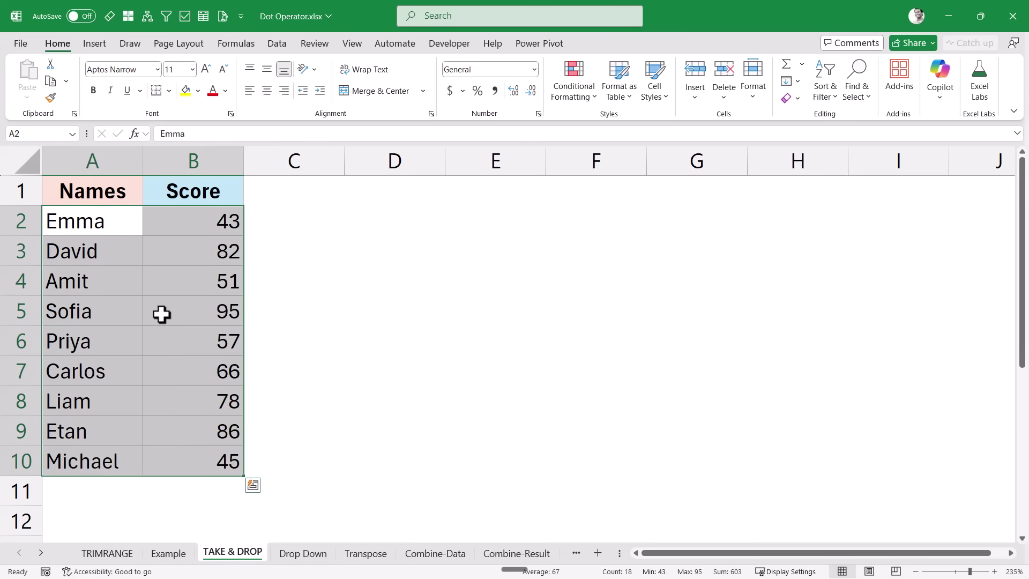
{"action": "left_click_drag", "start_coordinate": [115, 196], "coordinate": [159, 193]}
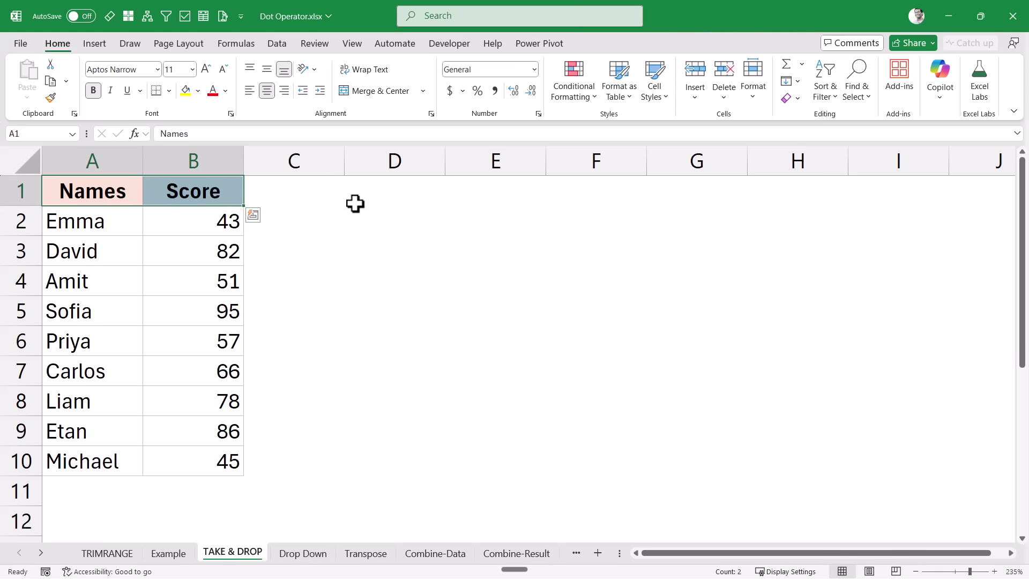
{"action": "left_click", "coordinate": [408, 212]}
{"action": "type", "text": "="}
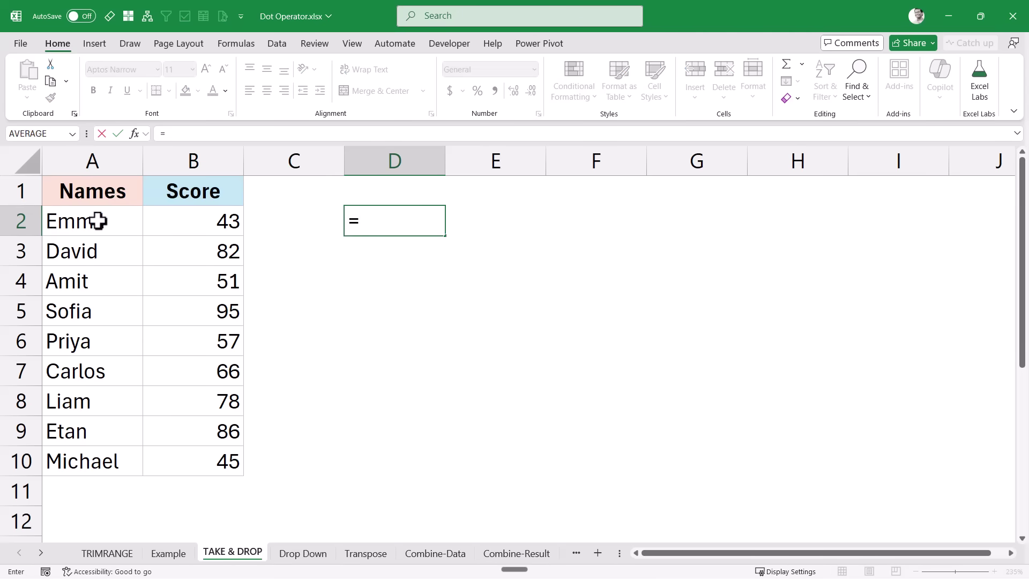
{"action": "left_click_drag", "start_coordinate": [95, 220], "coordinate": [225, 461]}
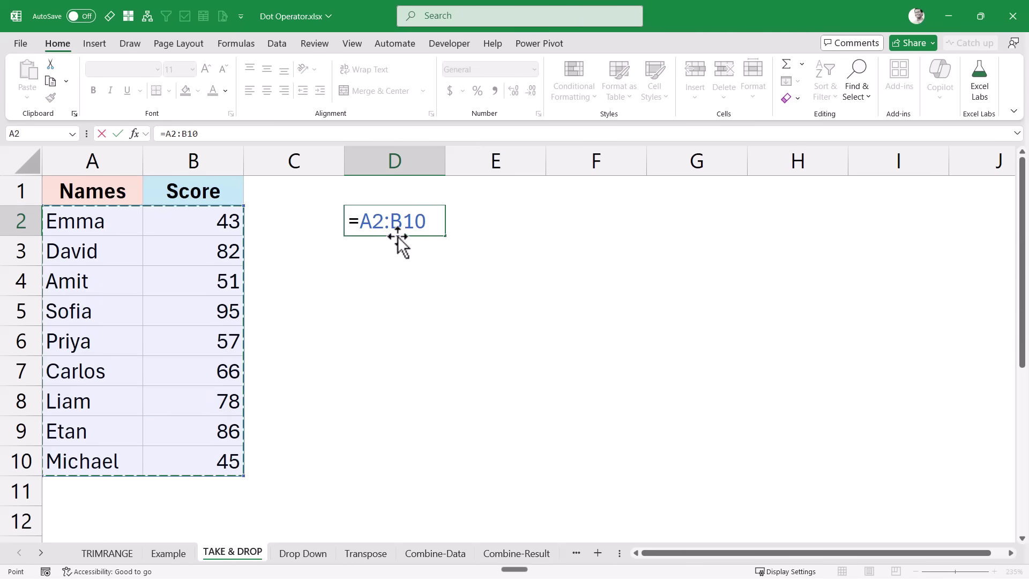
{"action": "type", "text": "0"}
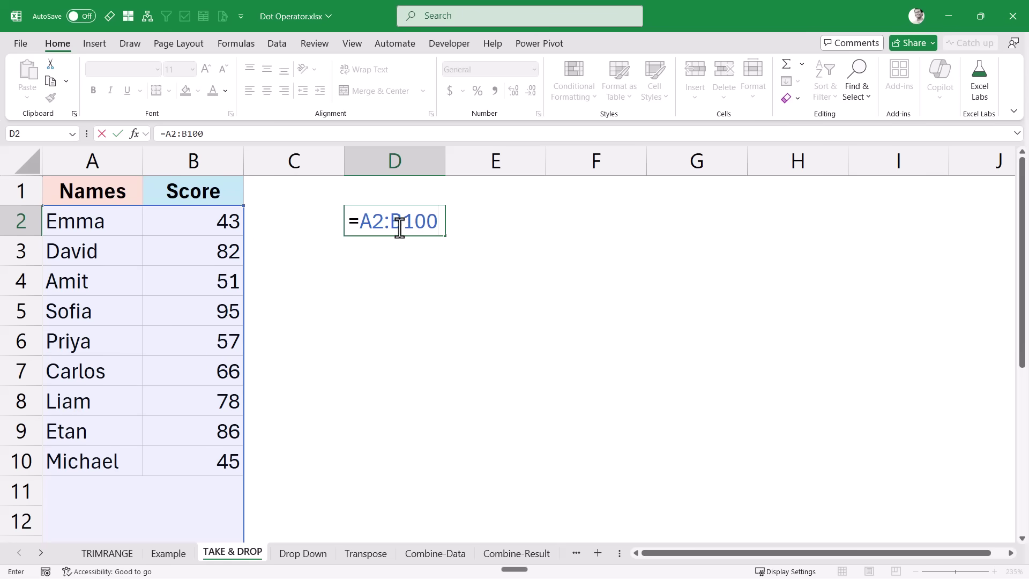
{"action": "key", "text": "ctrl+Return"}
{"action": "key", "text": "Up"}
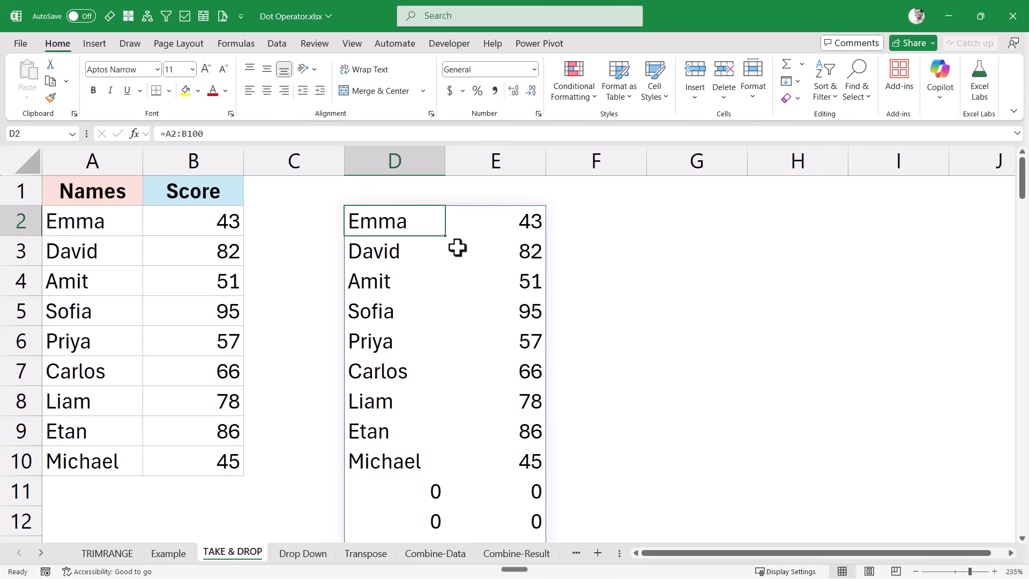
Edit D2 to =A2:.B100 so the spill ends at Michael without zero rows
{"action": "key", "text": "F2"}
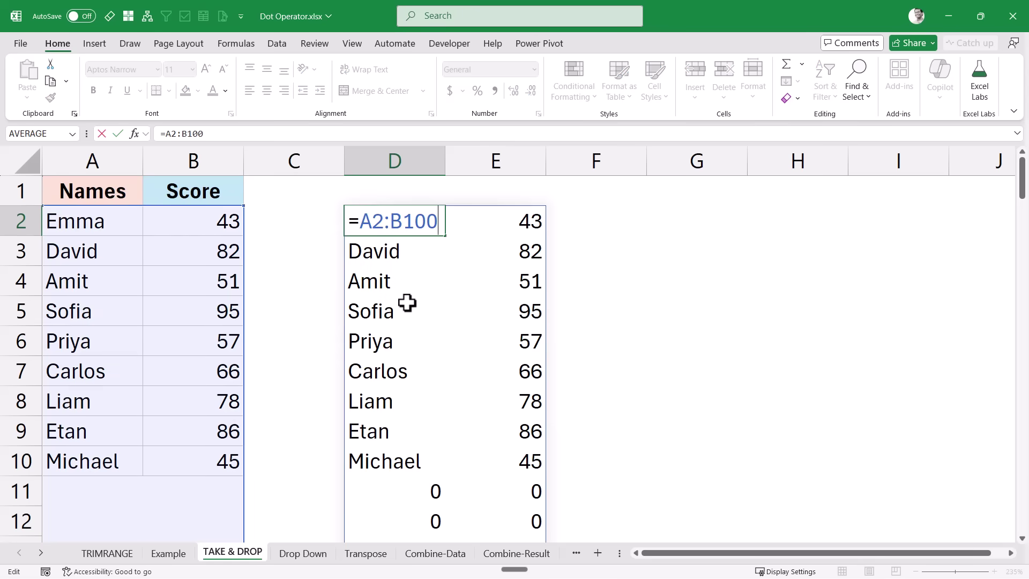
{"action": "left_click", "coordinate": [390, 221]}
{"action": "type", "text": "."}
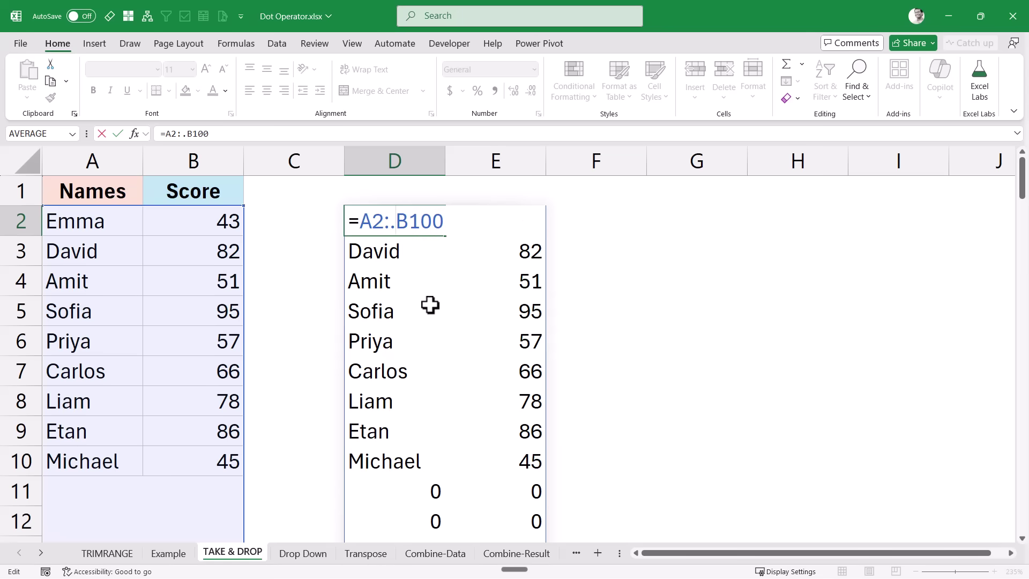
{"action": "key", "text": "Return"}
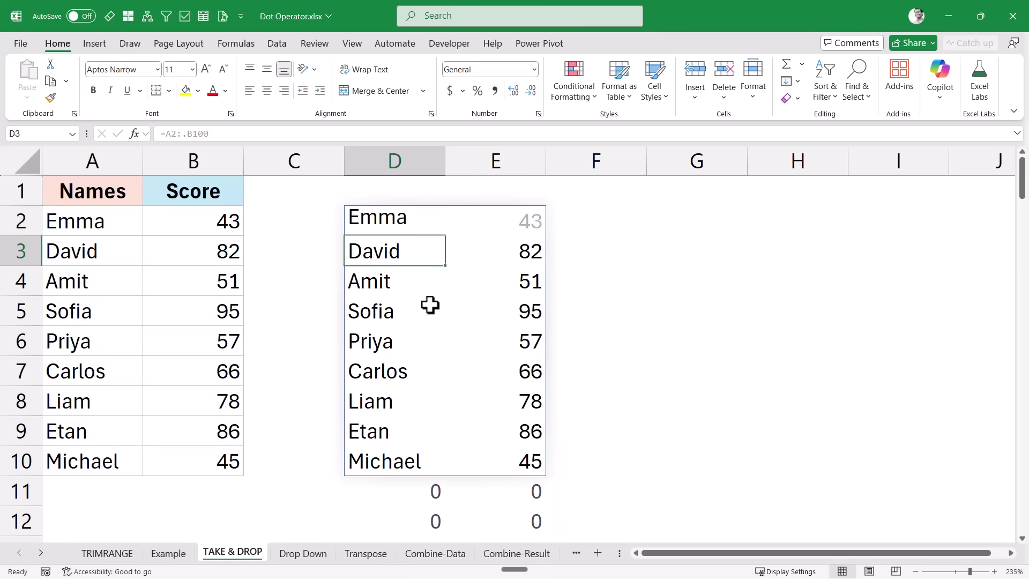
{"action": "key", "text": "Up"}
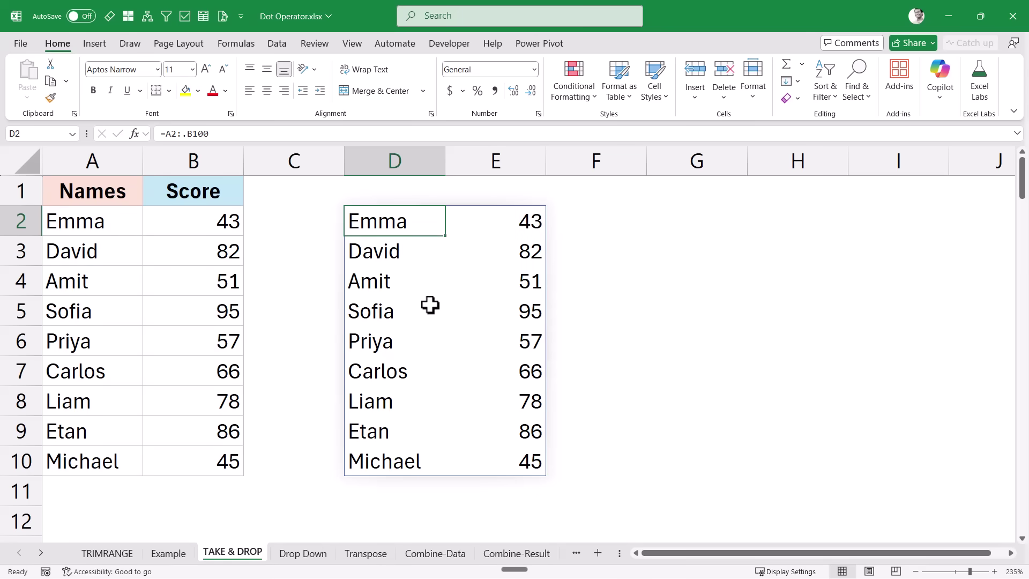
{"action": "key", "text": "F2"}
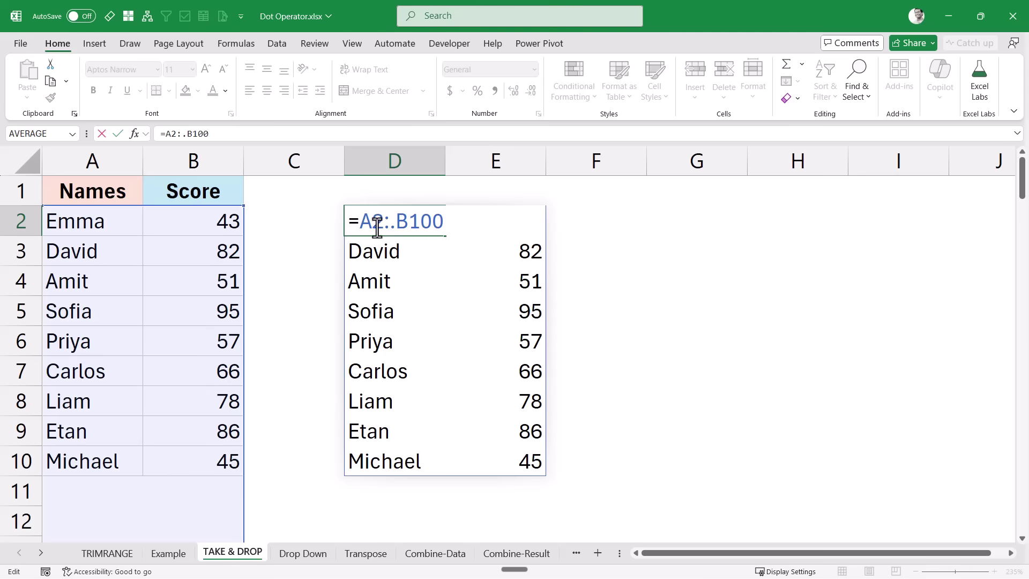
Change D2 to =A:.B, spilling the whole table including the Names and Score headers
{"action": "left_click_drag", "start_coordinate": [373, 220], "coordinate": [455, 220]}
{"action": "key", "text": "BackSpace"}
{"action": "key", "text": "BackSpace"}
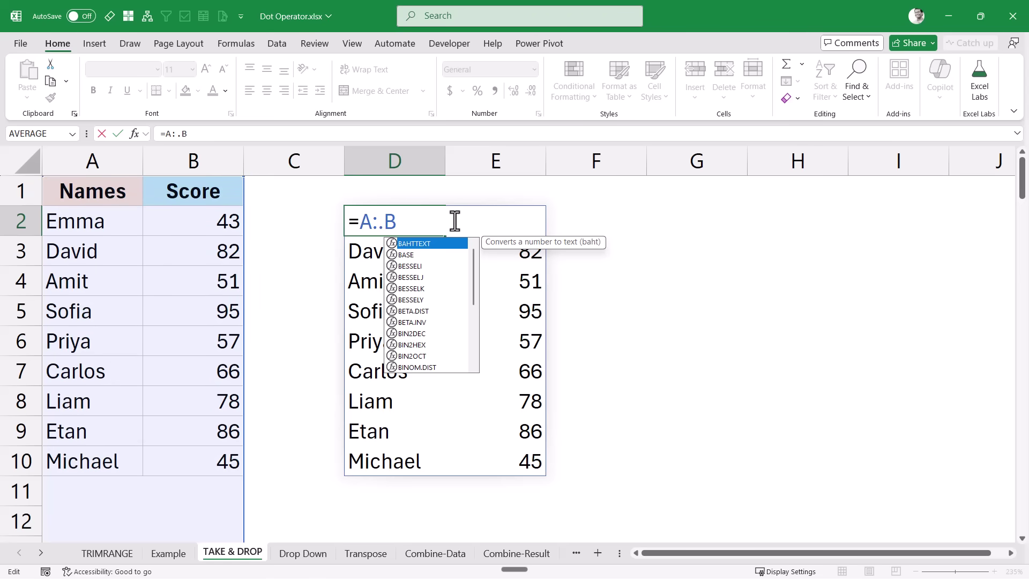
{"action": "key", "text": "ctrl+Return"}
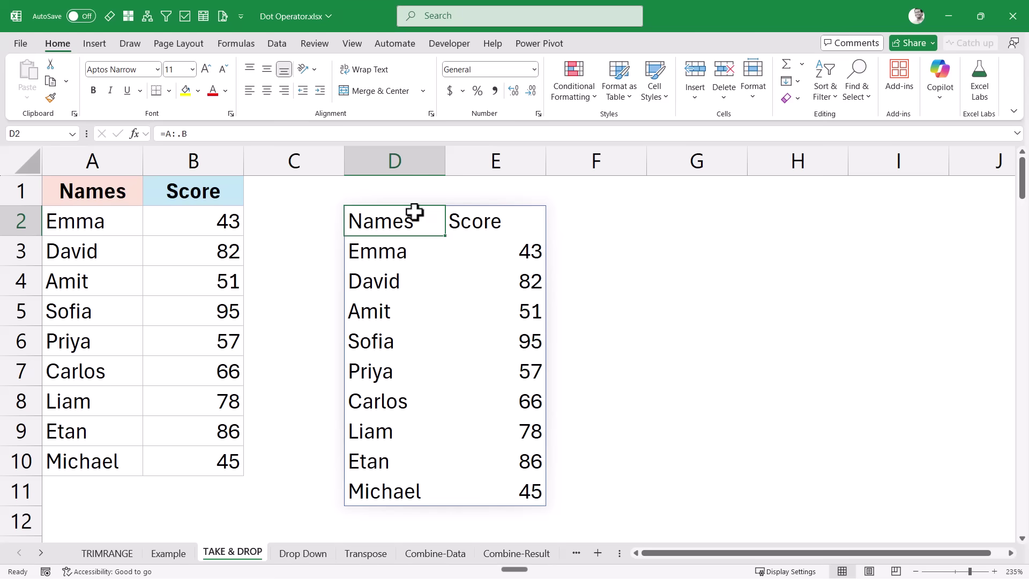
{"action": "left_click_drag", "start_coordinate": [425, 223], "coordinate": [448, 223]}
{"action": "left_click_drag", "start_coordinate": [138, 196], "coordinate": [189, 193]}
Wrap D2's reference as =DROP(A:.B,1) to spill the list without its header
{"action": "double_click", "coordinate": [366, 221]}
{"action": "left_click", "coordinate": [367, 222]}
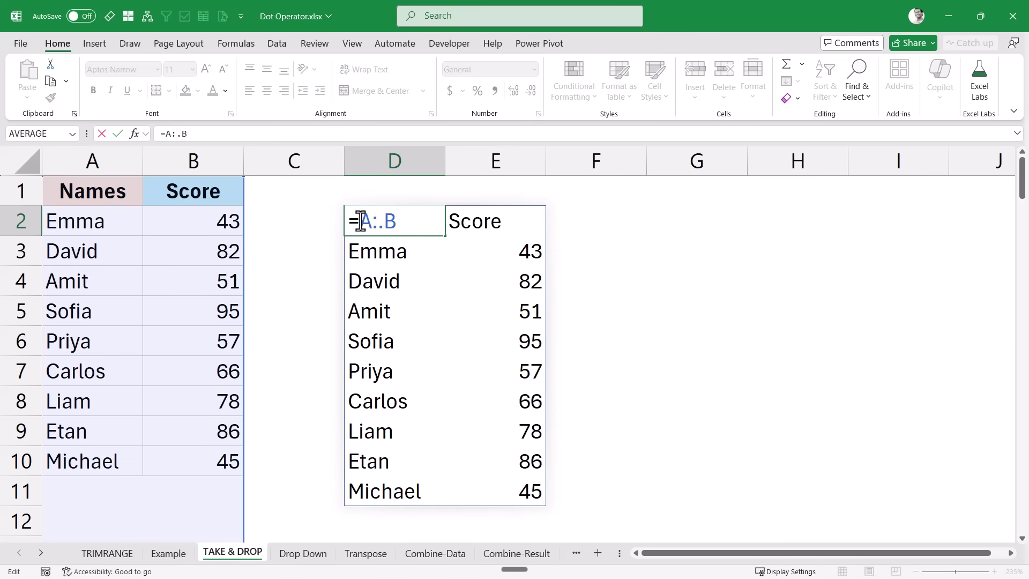
{"action": "type", "text": "DROP(A:.B"}
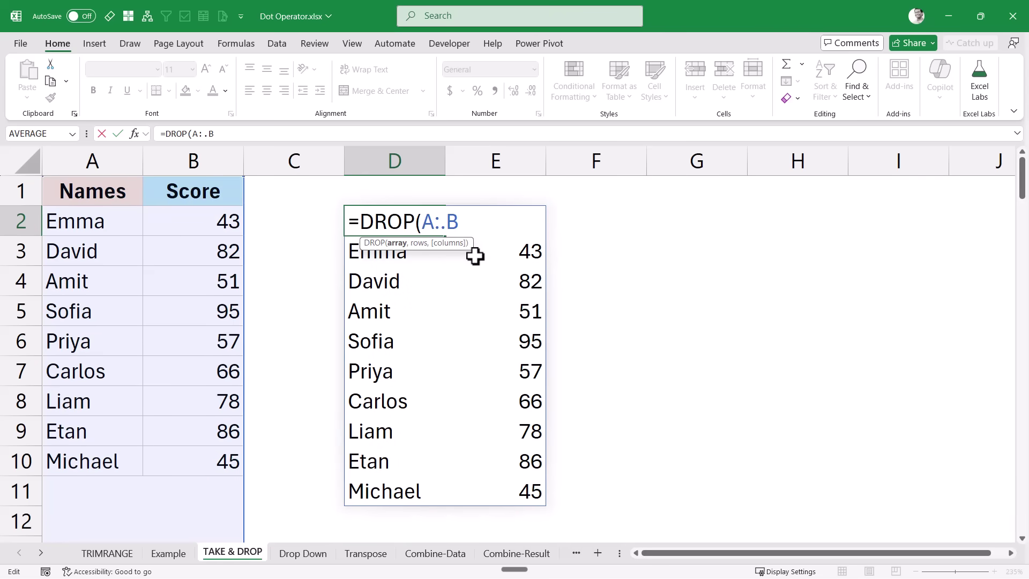
{"action": "type", "text": ","}
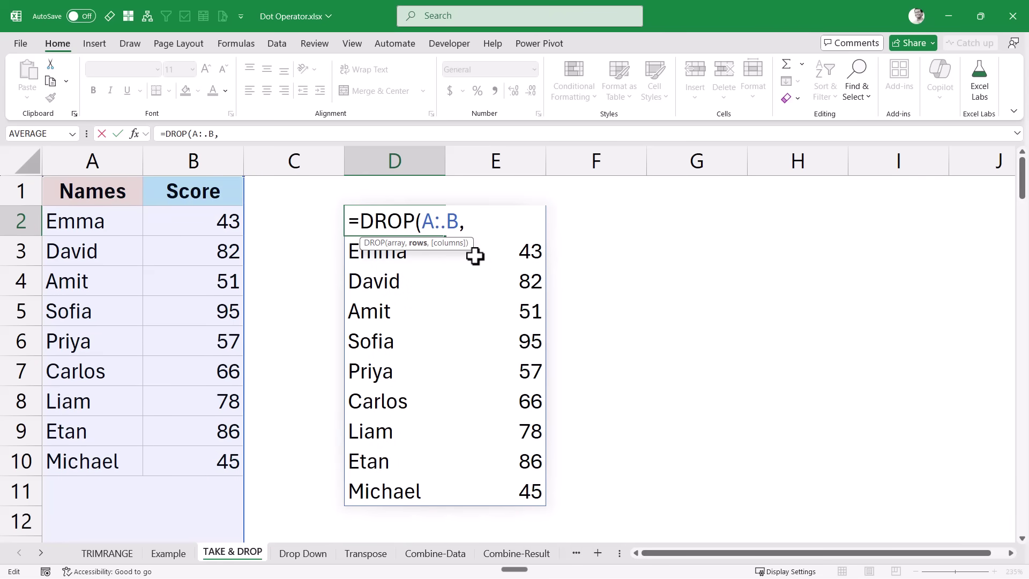
{"action": "type", "text": "1)"}
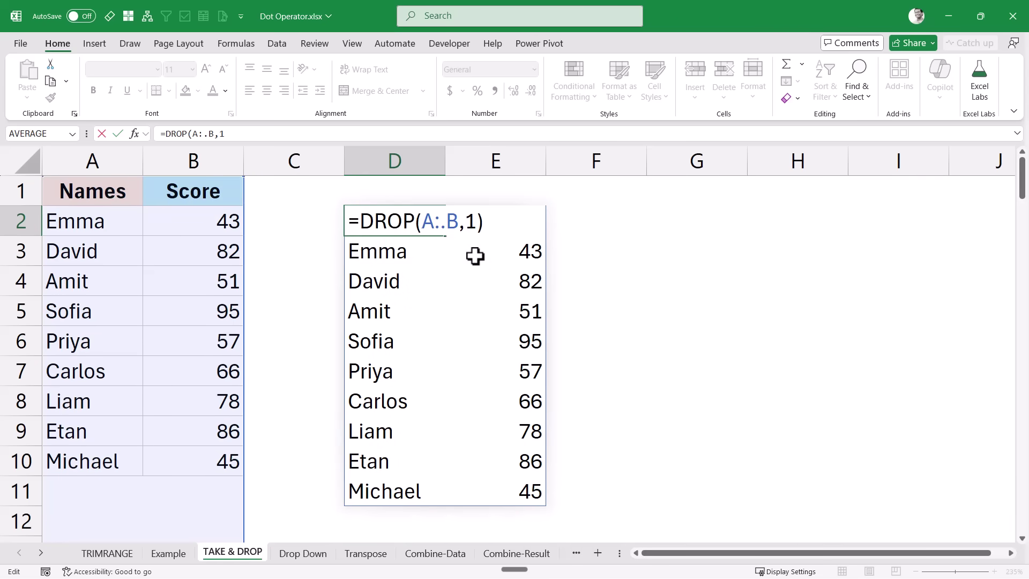
{"action": "key", "text": "Return"}
{"action": "left_click_drag", "start_coordinate": [376, 224], "coordinate": [516, 461]}
Review the DROP formula without changing it, then delete D2's formula
{"action": "double_click", "coordinate": [378, 223]}
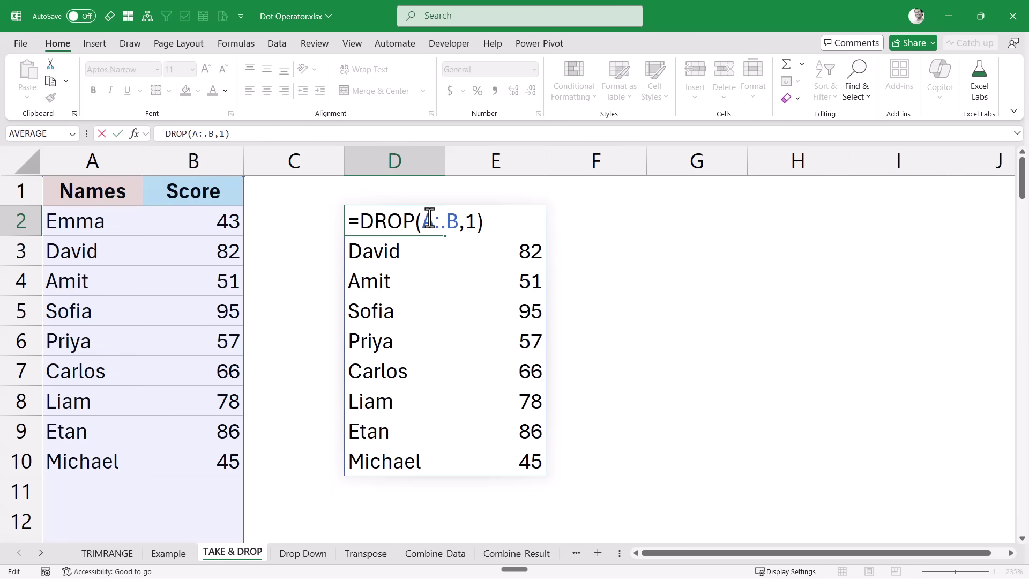
{"action": "left_click_drag", "start_coordinate": [421, 220], "coordinate": [455, 219]}
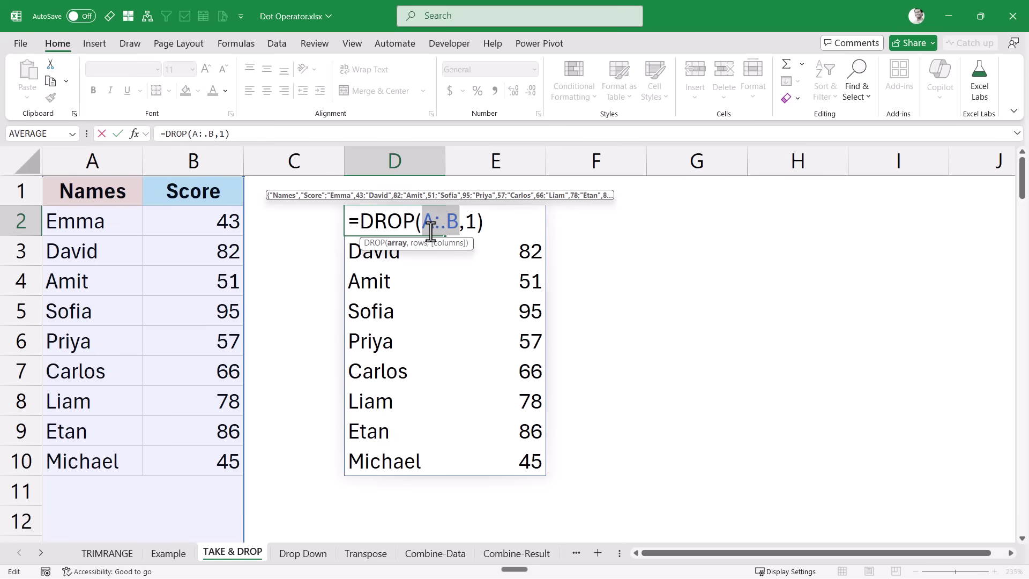
{"action": "key", "text": "Escape"}
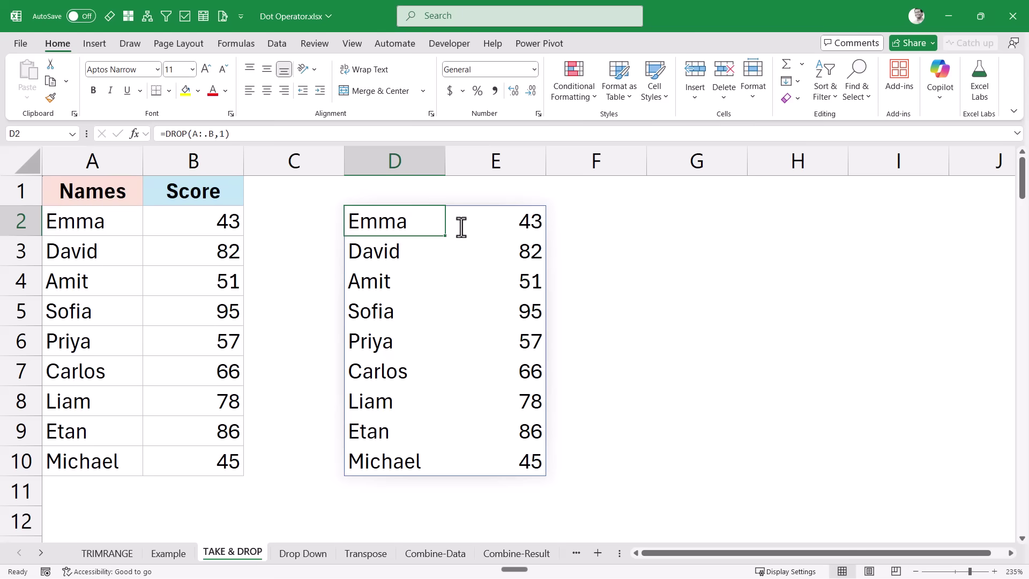
{"action": "key", "text": "F2"}
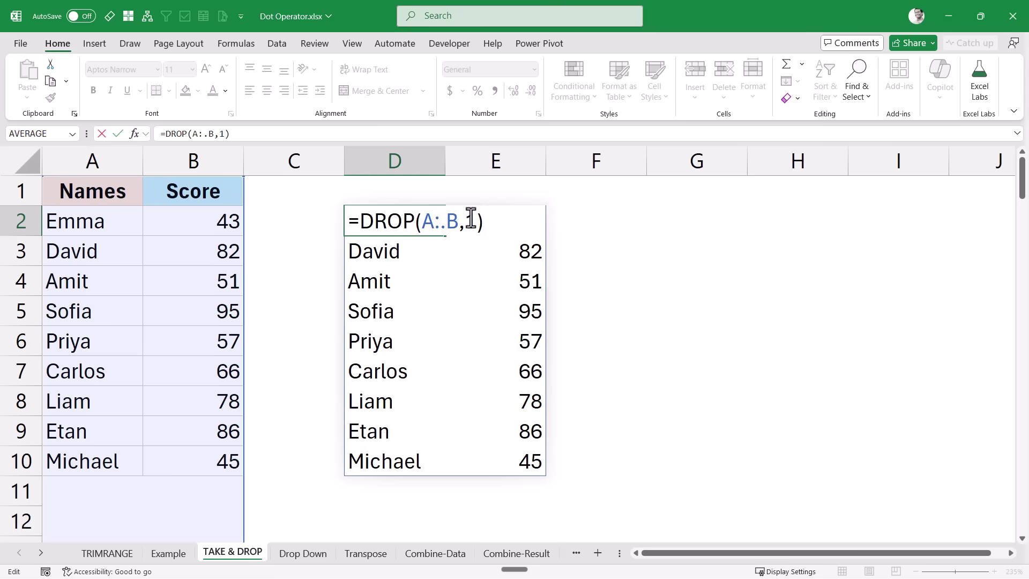
{"action": "key", "text": "Escape"}
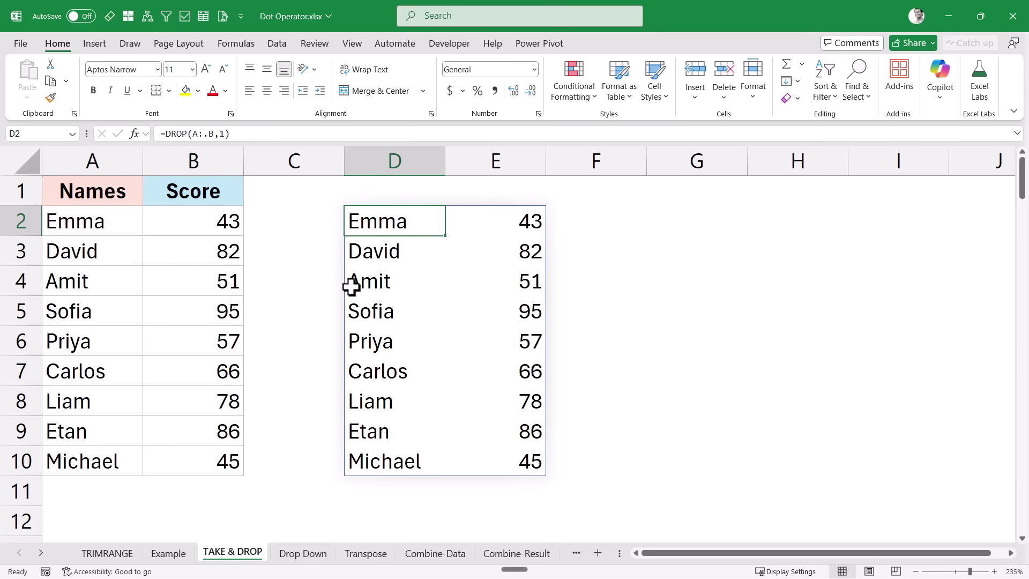
{"action": "key", "text": "Delete"}
Enter =A:.B in D2 to spill the full Names and Score table with headers
{"action": "left_click", "coordinate": [132, 464]}
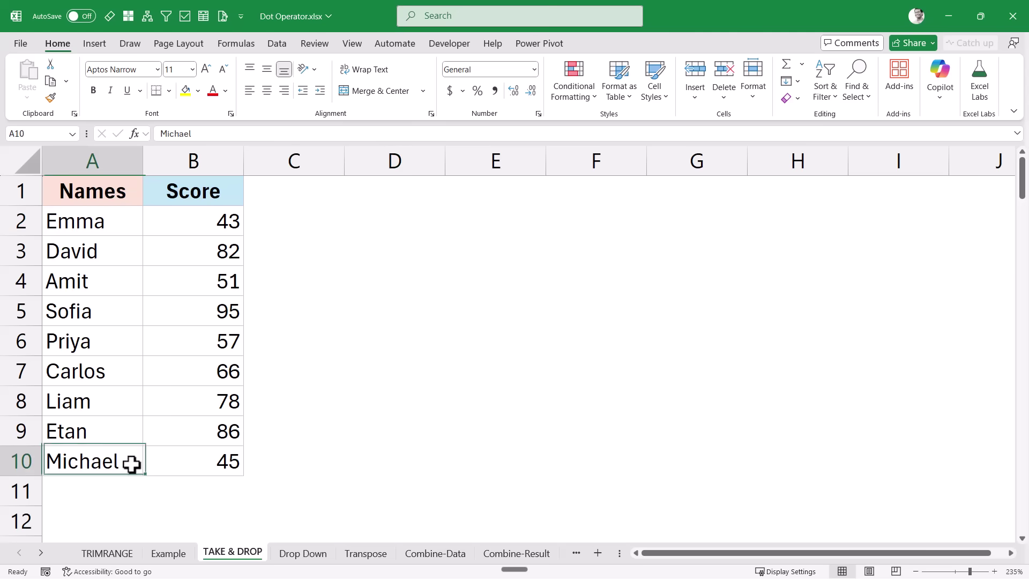
{"action": "left_click_drag", "start_coordinate": [132, 464], "coordinate": [174, 466]}
{"action": "left_click", "coordinate": [386, 224]}
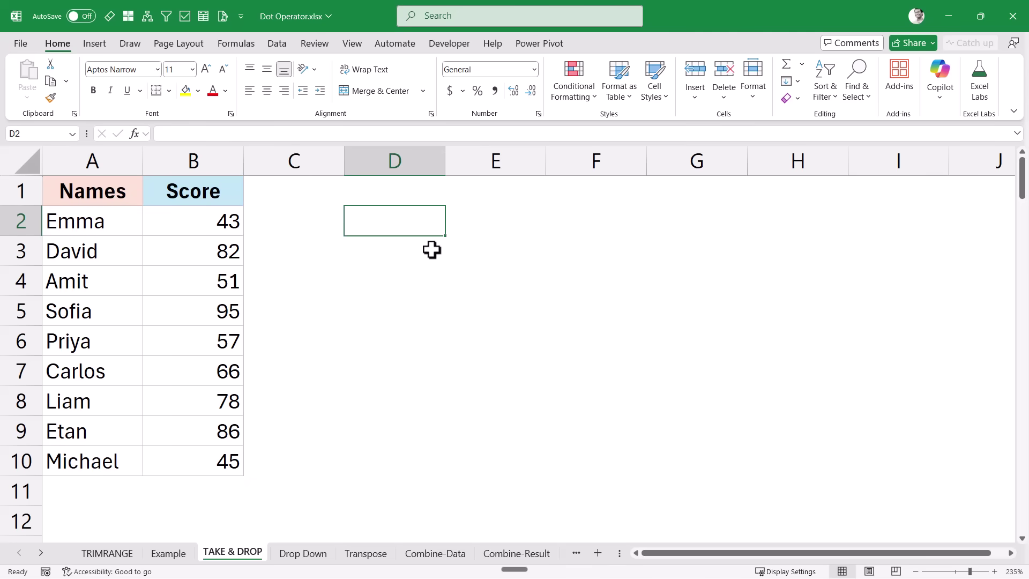
{"action": "type", "text": "="}
{"action": "left_click_drag", "start_coordinate": [110, 161], "coordinate": [177, 159]}
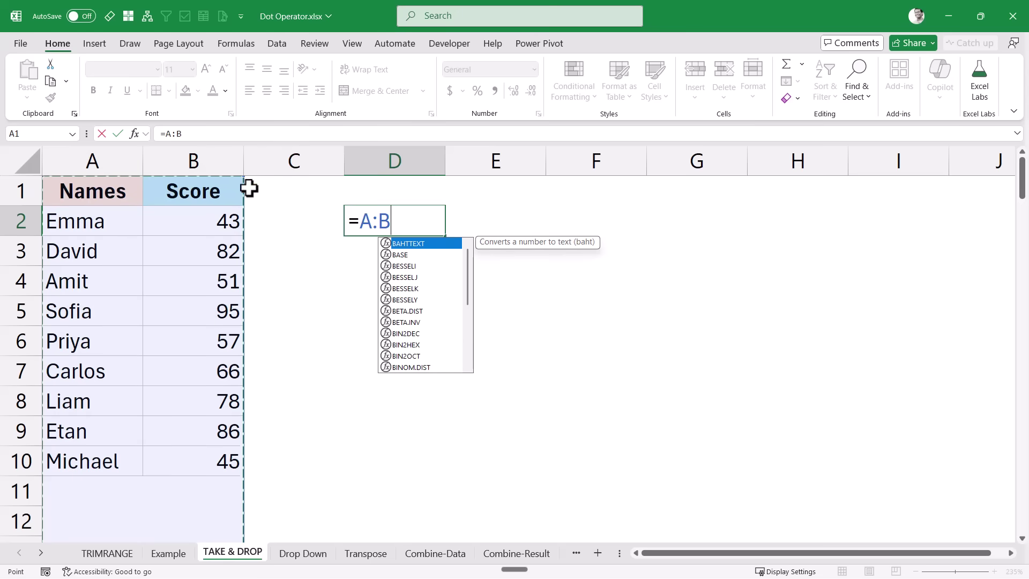
{"action": "left_click", "coordinate": [381, 224]}
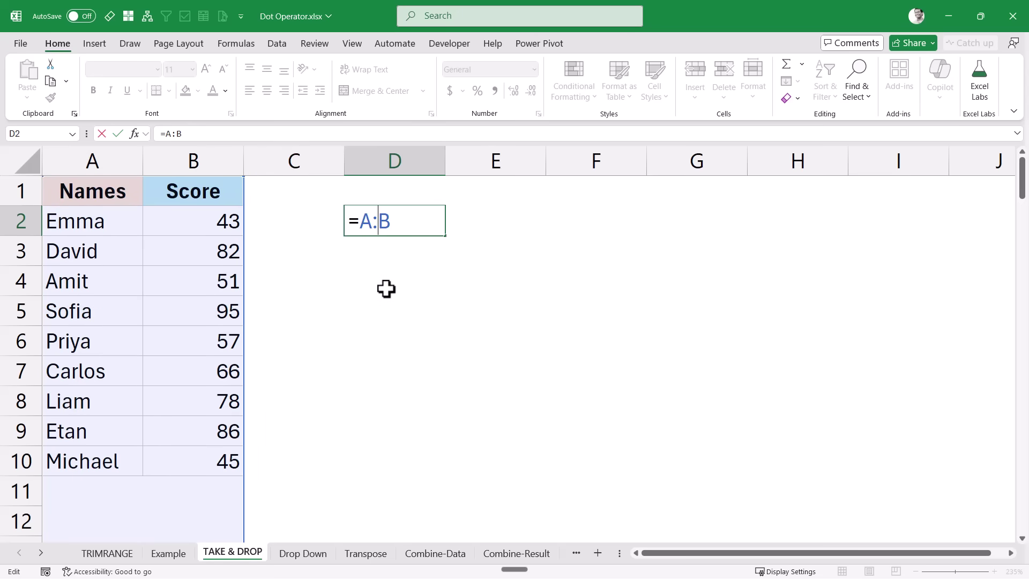
{"action": "type", "text": "."}
{"action": "key", "text": "ctrl+Return"}
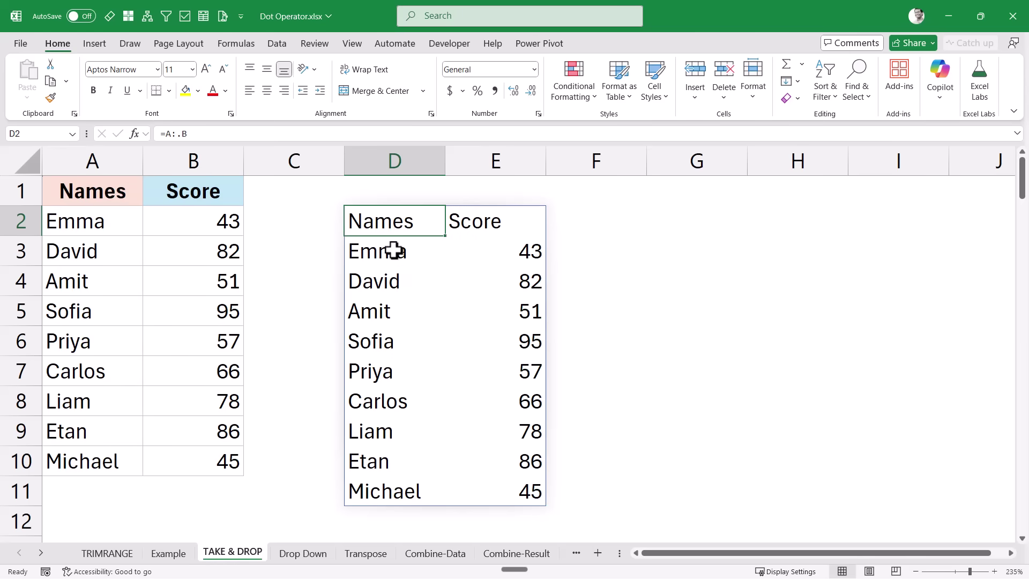
Start wrapping D2's formula in TAKE( after the equals sign
{"action": "key", "text": "F2"}
{"action": "left_click", "coordinate": [360, 221]}
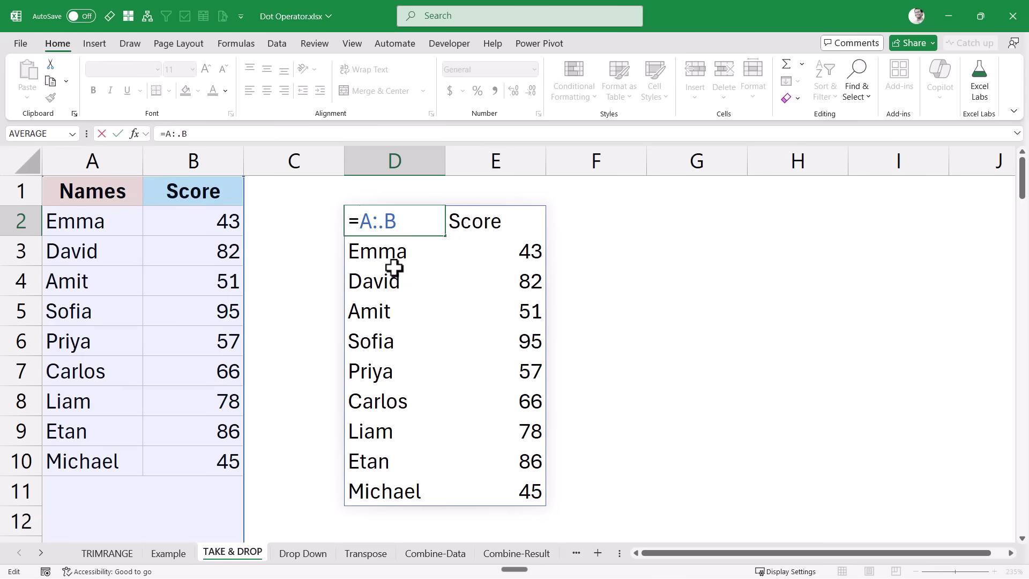
{"action": "type", "text": "TAKE"}
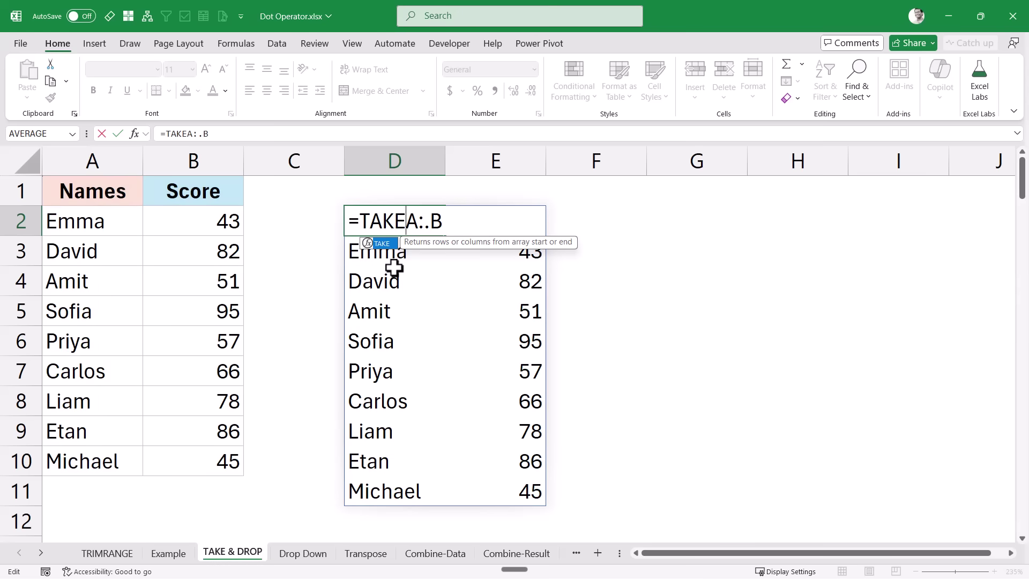
{"action": "type", "text": "("}
Complete D2 as =TAKE(A:.B,-1) so it returns only the last row, with 45
{"action": "left_click", "coordinate": [469, 222]}
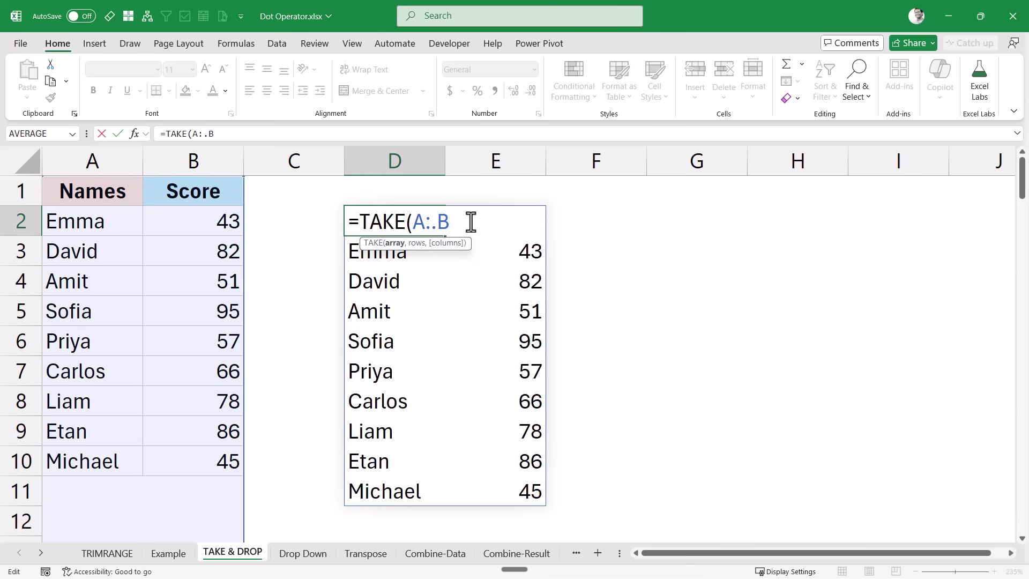
{"action": "type", "text": ",-1"}
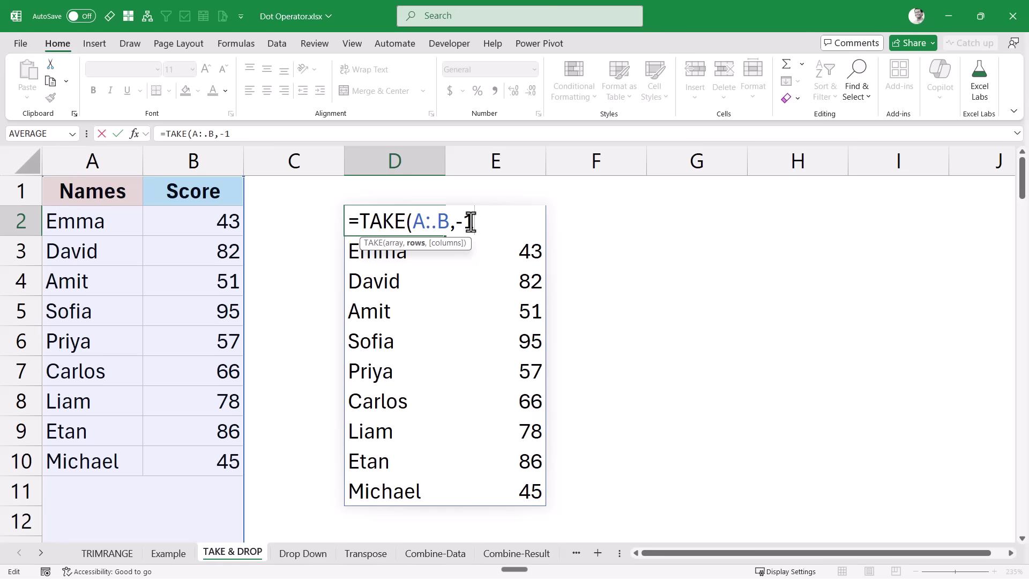
{"action": "type", "text": ")"}
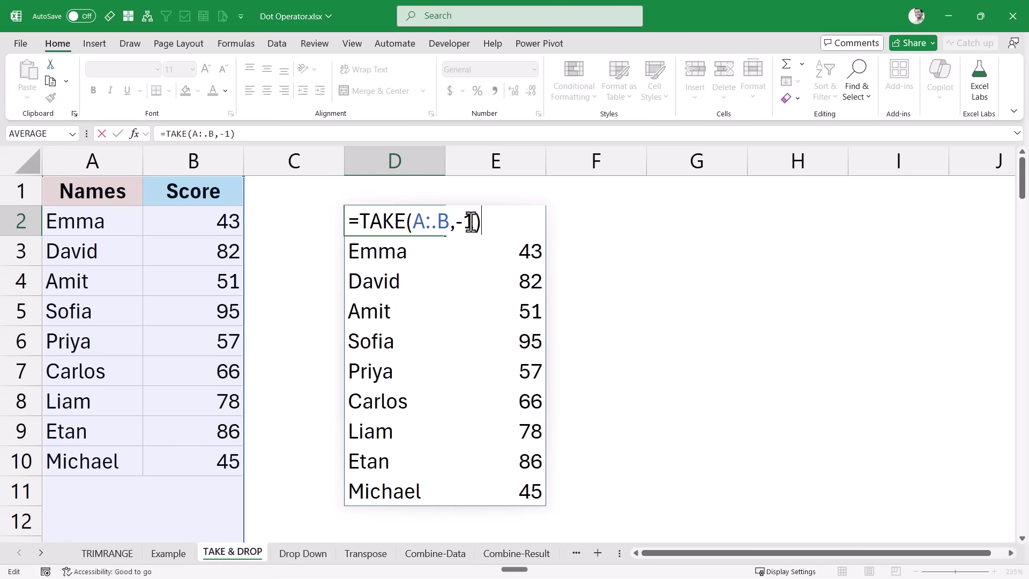
{"action": "key", "text": "Return"}
{"action": "key", "text": "Up"}
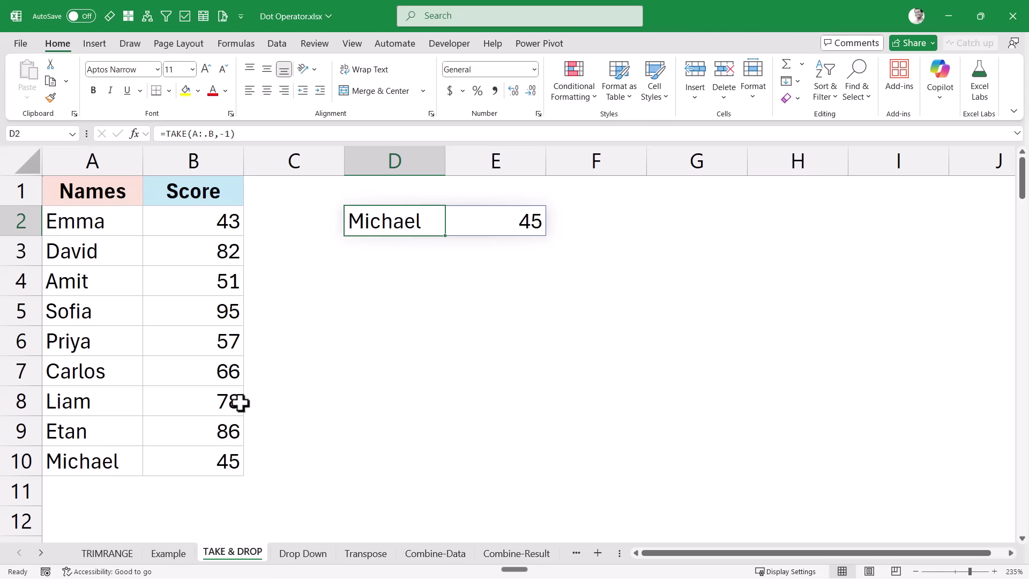
{"action": "scroll", "coordinate": [156, 431], "scroll_direction": "down", "scroll_amount": 1}
{"action": "scroll", "coordinate": [105, 421], "scroll_direction": "up", "scroll_amount": 1}
{"action": "double_click", "coordinate": [75, 523]}
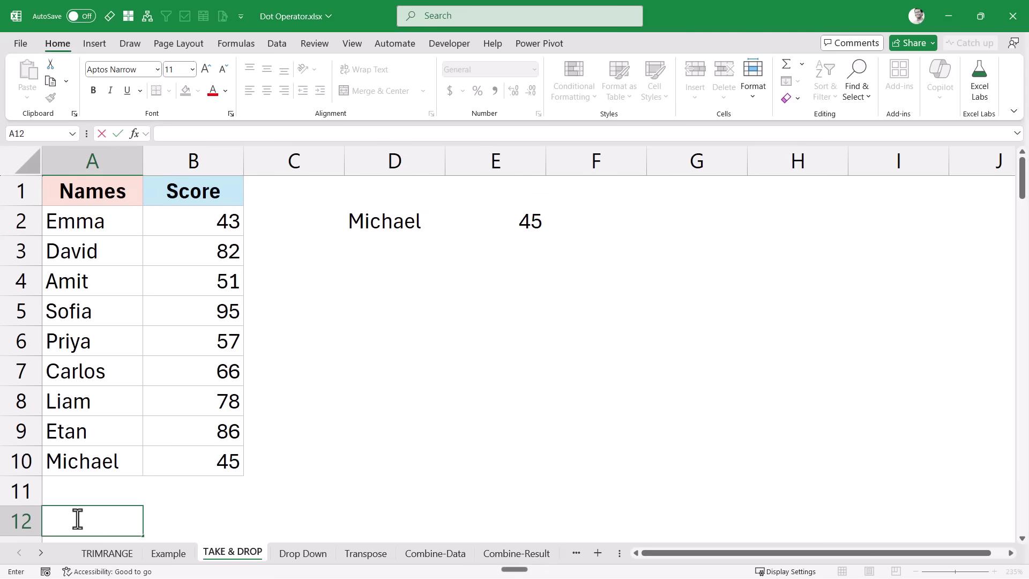
{"action": "key", "text": "ctrl+Return"}
{"action": "scroll", "coordinate": [78, 518], "scroll_direction": "down", "scroll_amount": 1}
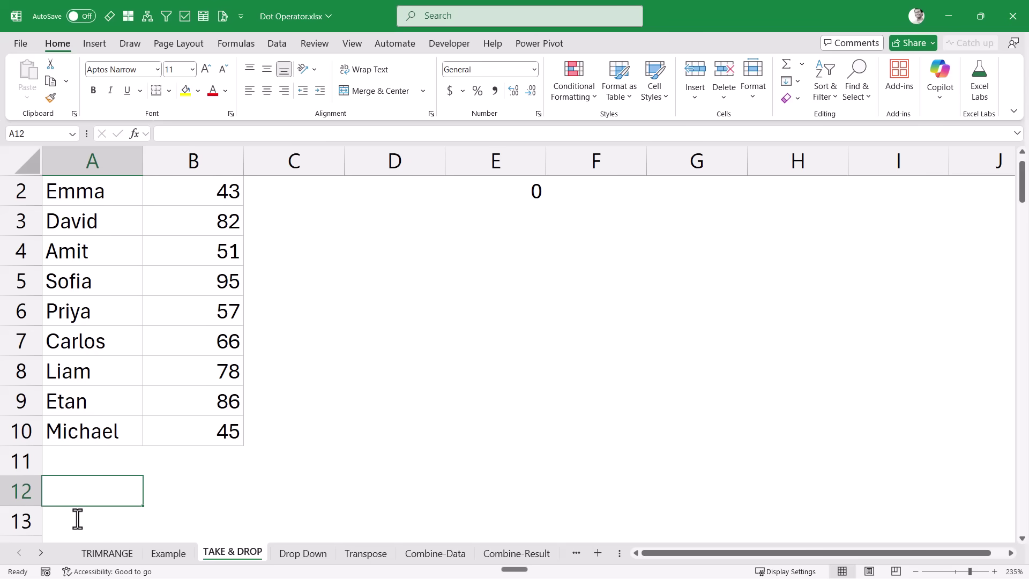
{"action": "left_click_drag", "start_coordinate": [110, 487], "coordinate": [179, 486]}
{"action": "left_click", "coordinate": [181, 487]}
{"action": "type", "text": "100"}
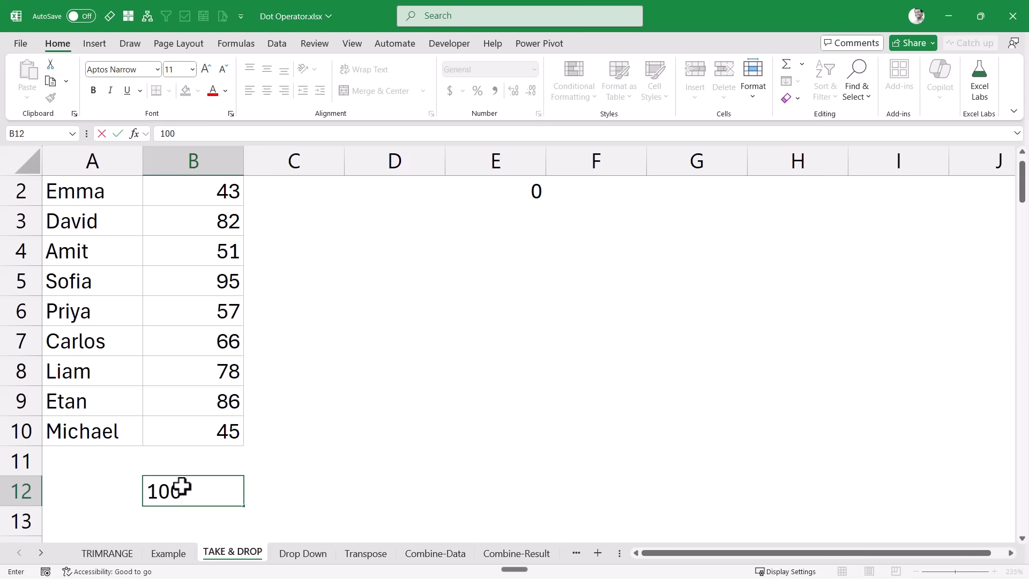
{"action": "key", "text": "Return"}
{"action": "scroll", "coordinate": [441, 386], "scroll_direction": "up", "scroll_amount": 1}
{"action": "left_click_drag", "start_coordinate": [427, 218], "coordinate": [488, 219]}
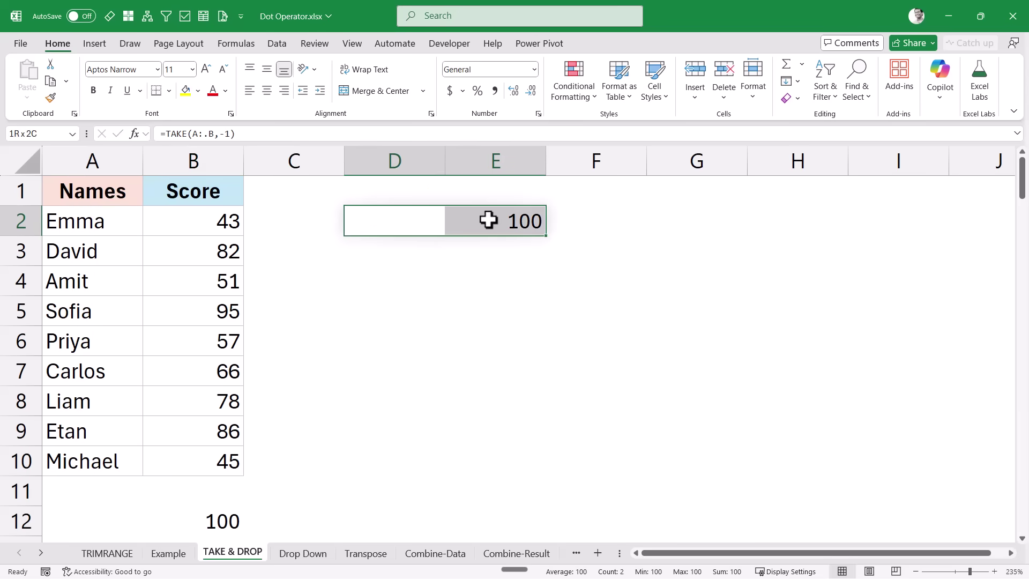
{"action": "left_click", "coordinate": [77, 526]}
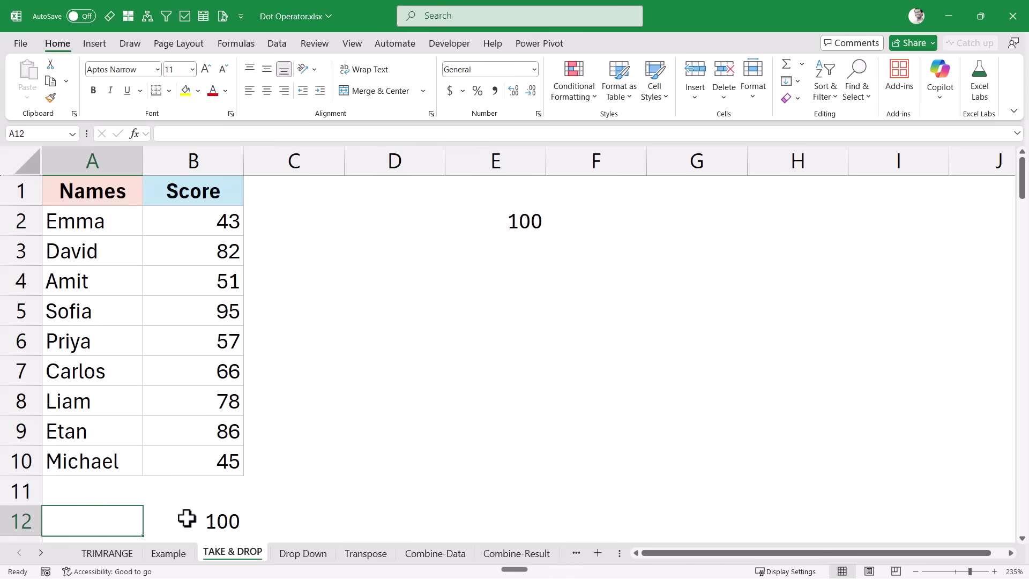
{"action": "left_click", "coordinate": [195, 523]}
{"action": "key", "text": "Delete"}
{"action": "key", "text": "Left"}
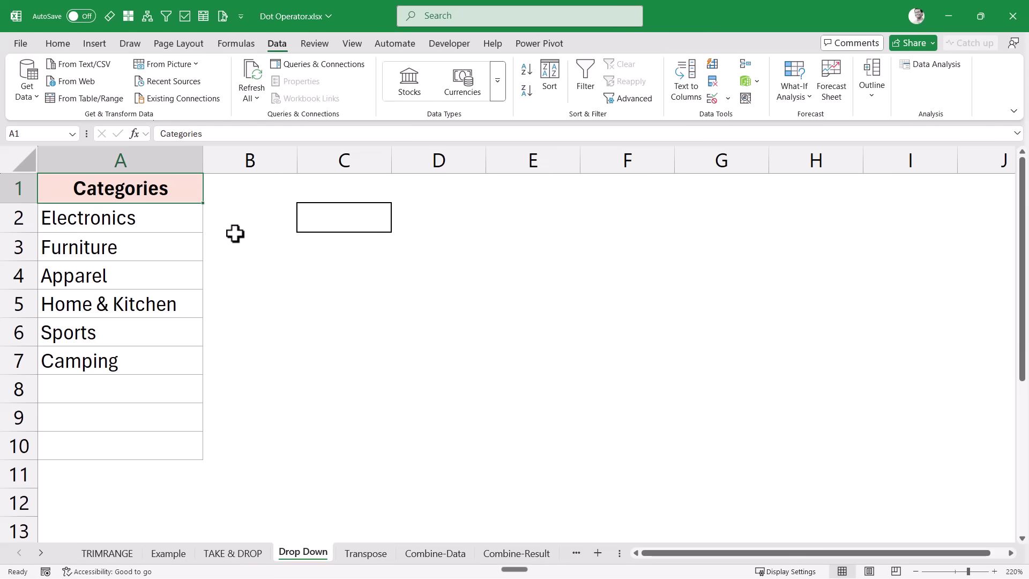
On the Drop Down sheet, select C2 as the dropdown cell beside the A2:A7 categories
{"action": "left_click_drag", "start_coordinate": [155, 216], "coordinate": [147, 349]}
{"action": "left_click", "coordinate": [332, 225]}
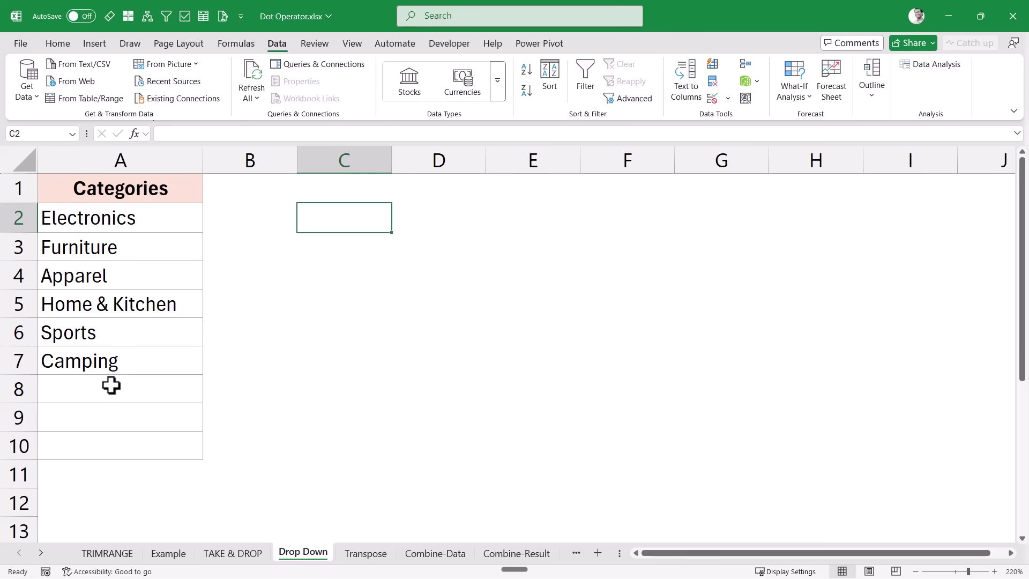
{"action": "left_click_drag", "start_coordinate": [111, 387], "coordinate": [107, 438]}
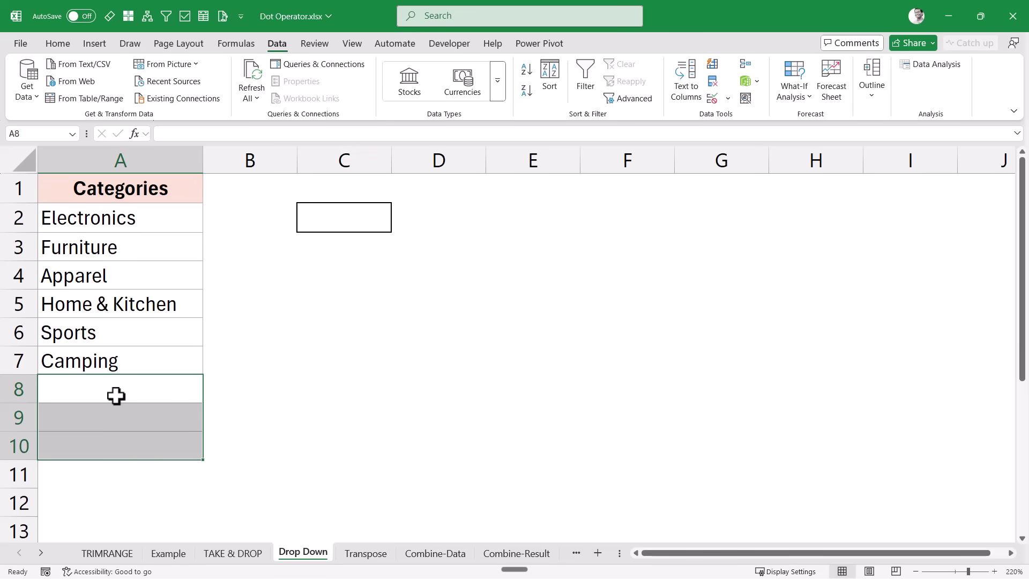
{"action": "left_click", "coordinate": [341, 217]}
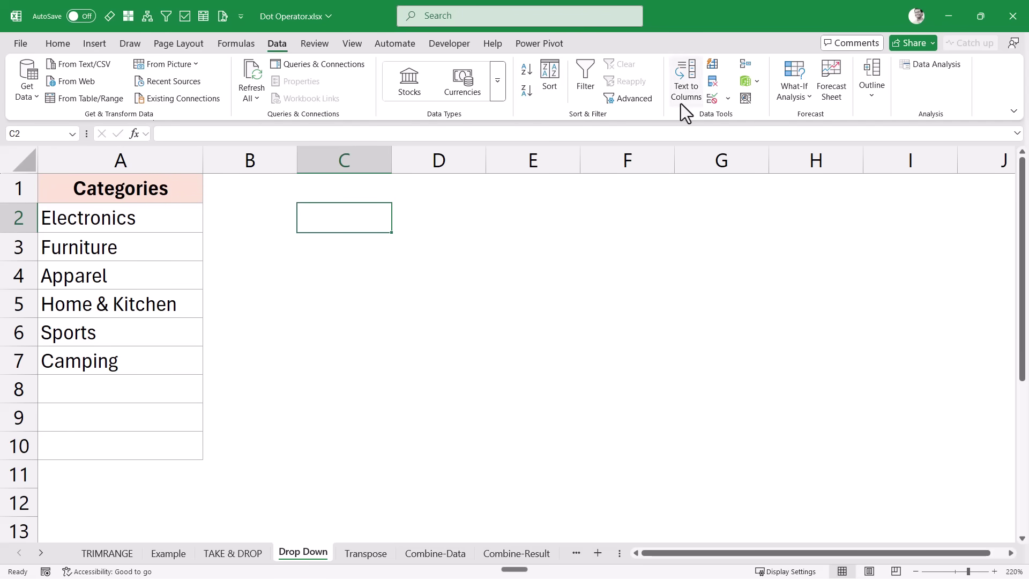
Give C2 a List data validation sourced from A2:A10 and view its dropdown choices
{"action": "left_click", "coordinate": [712, 100]}
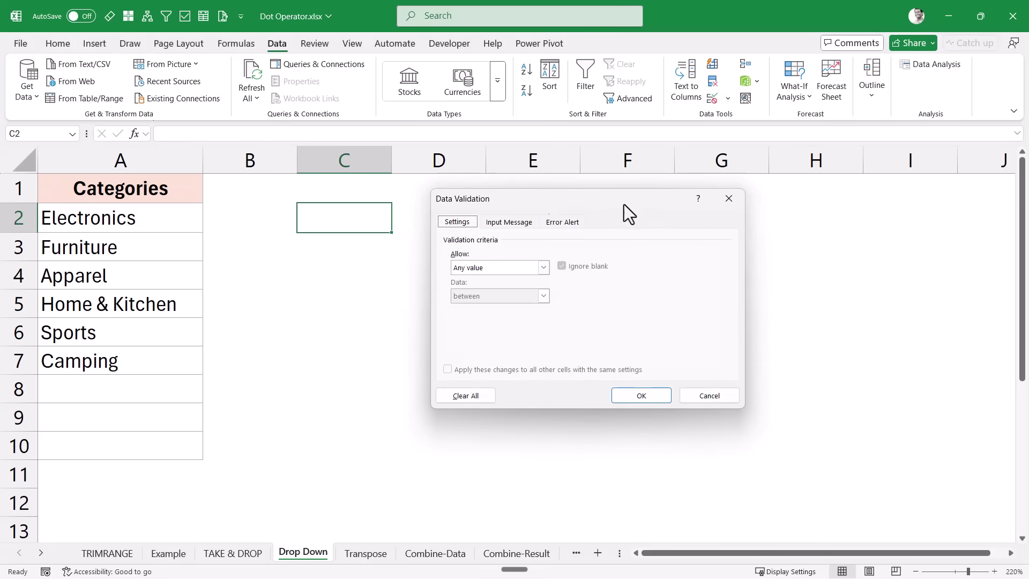
{"action": "left_click_drag", "start_coordinate": [545, 201], "coordinate": [533, 203]}
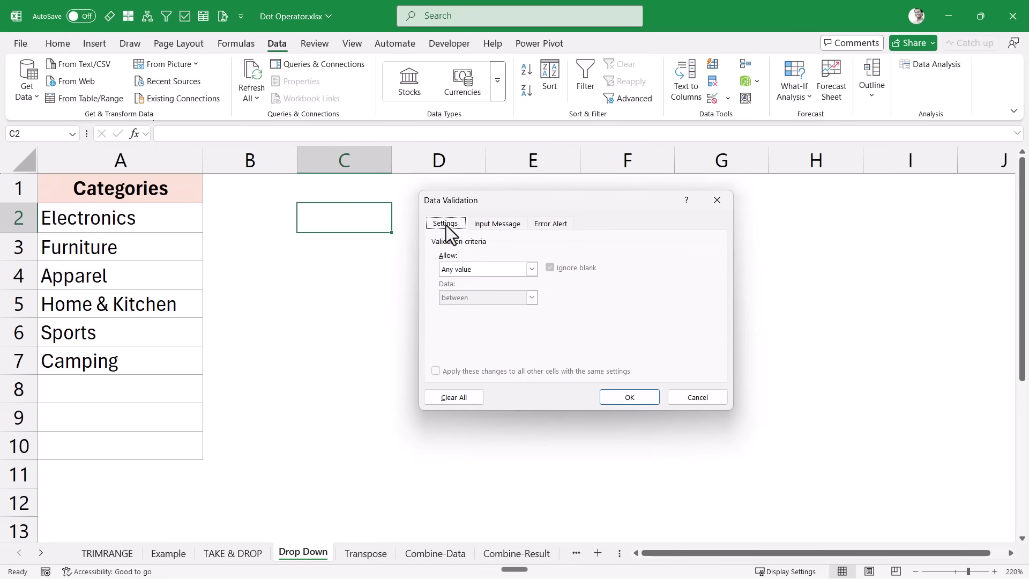
{"action": "left_click", "coordinate": [531, 272]}
{"action": "left_click", "coordinate": [506, 309]}
{"action": "left_click", "coordinate": [624, 325]}
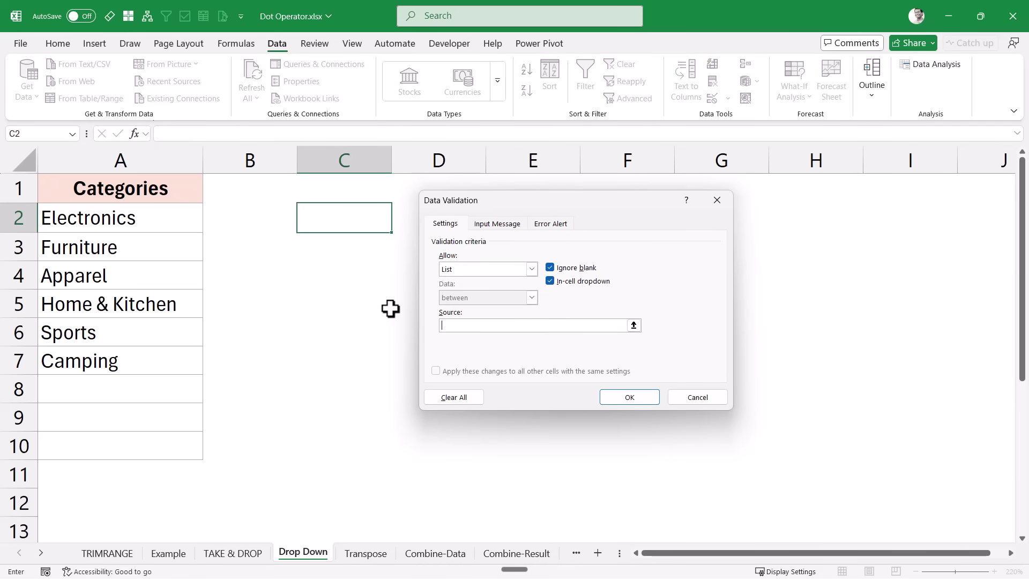
{"action": "left_click_drag", "start_coordinate": [140, 230], "coordinate": [130, 352]}
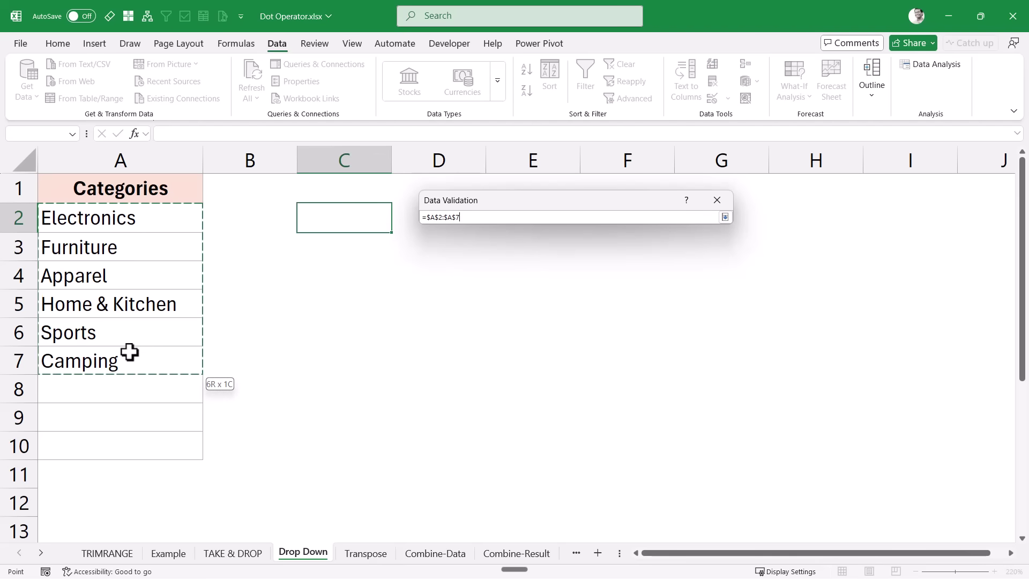
{"action": "left_click_drag", "start_coordinate": [129, 352], "coordinate": [123, 437]}
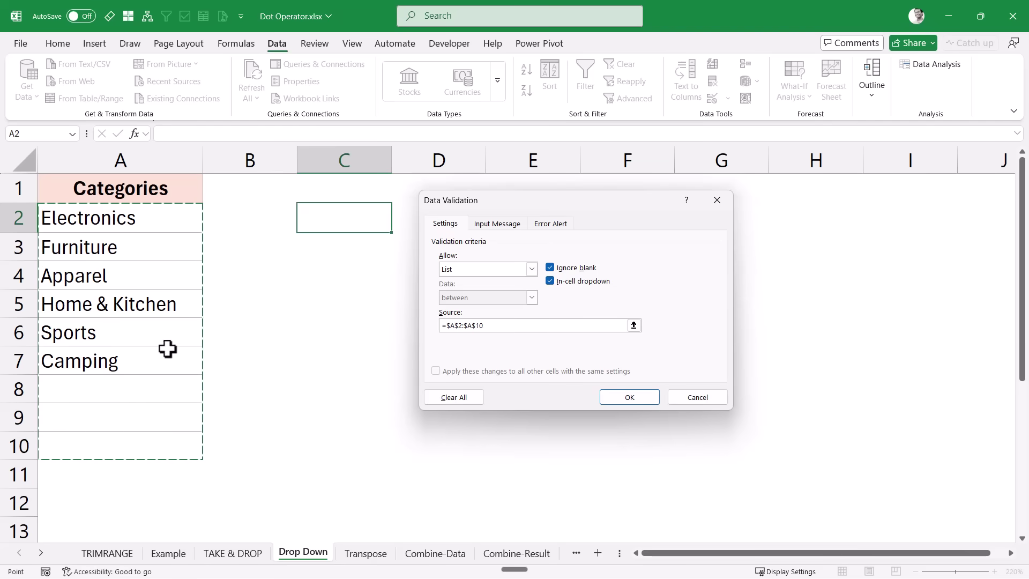
{"action": "left_click", "coordinate": [609, 397]}
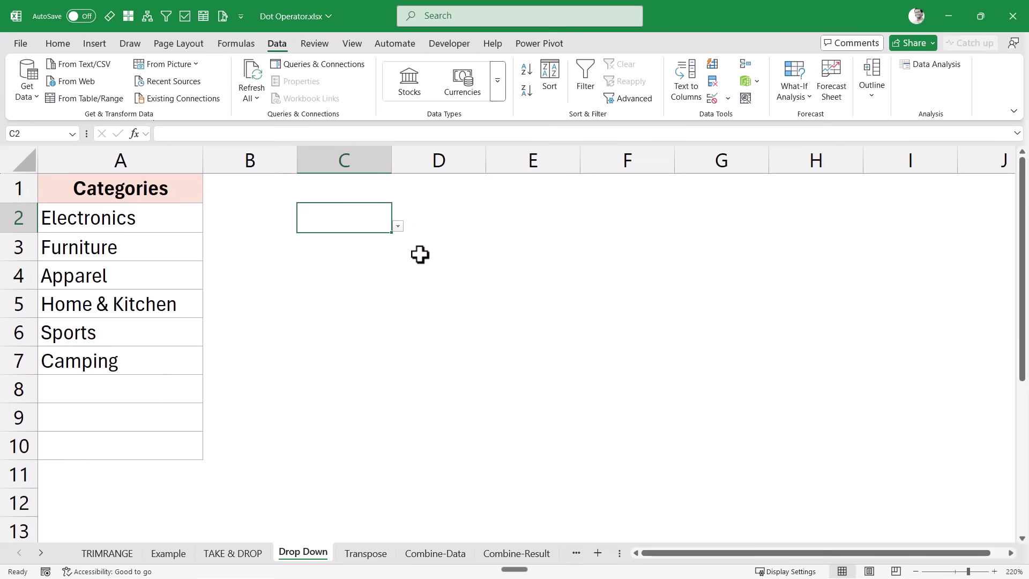
{"action": "left_click", "coordinate": [398, 226]}
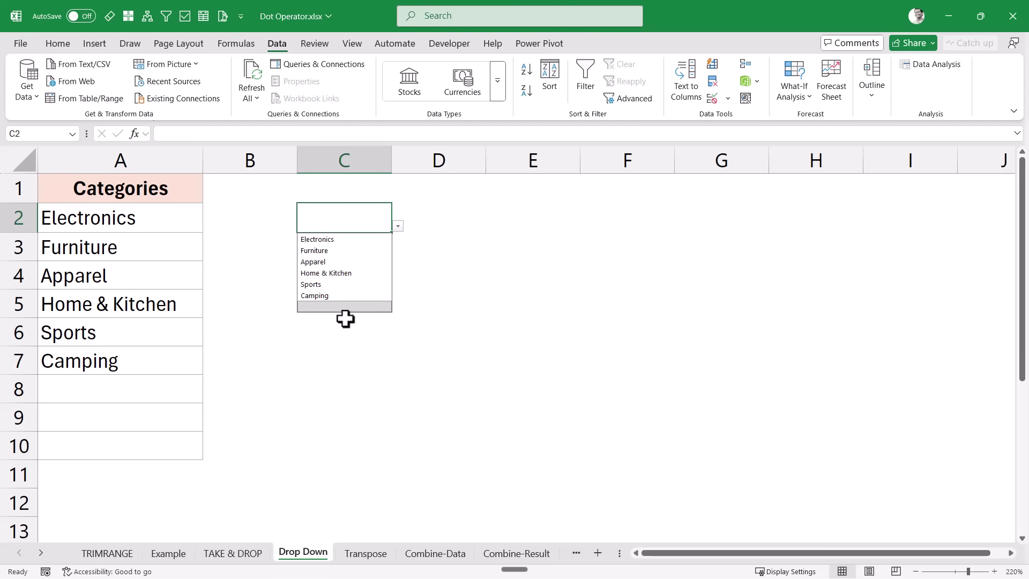
Enter Fishing in A8 and confirm it appears as a seventh choice in C2's dropdown
{"action": "left_click", "coordinate": [126, 393]}
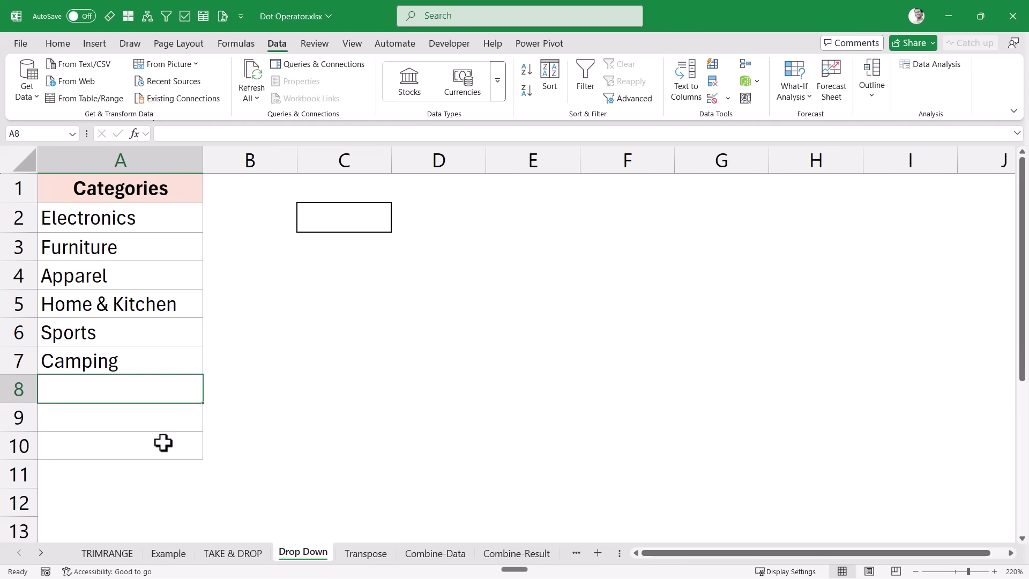
{"action": "type", "text": "Fishing"}
{"action": "key", "text": "Return"}
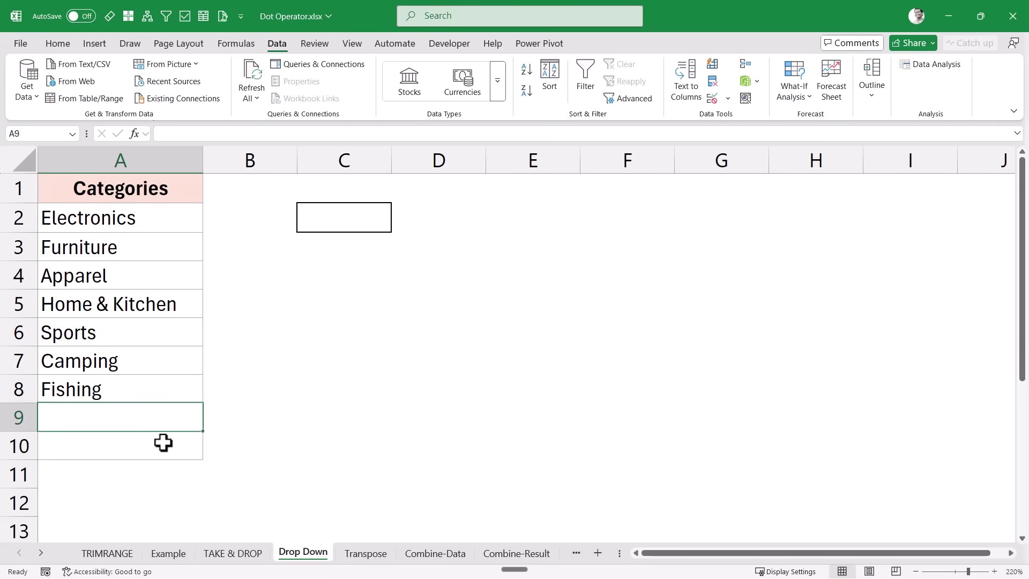
{"action": "left_click", "coordinate": [354, 216]}
{"action": "left_click", "coordinate": [397, 226]}
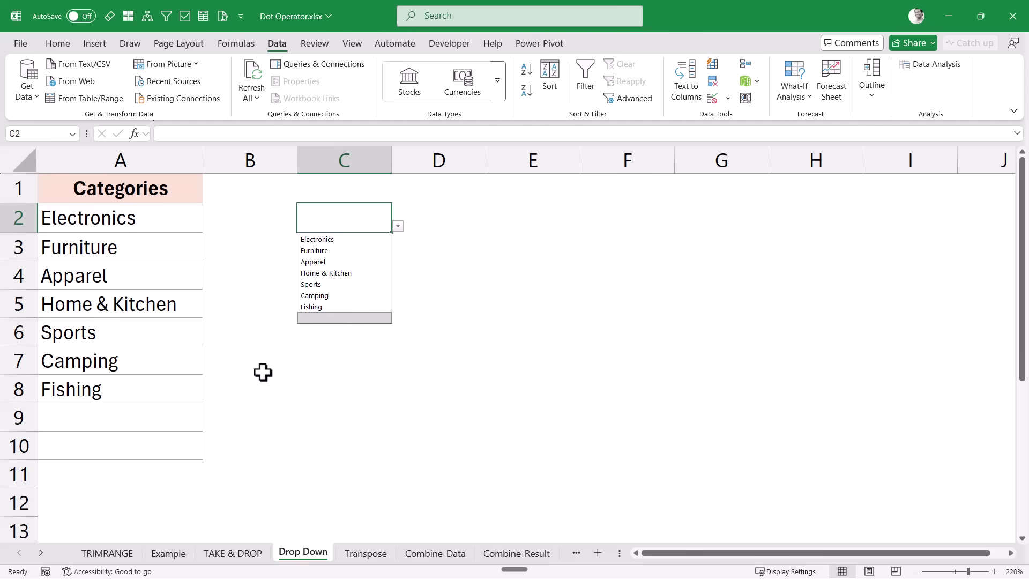
{"action": "left_click_drag", "start_coordinate": [167, 417], "coordinate": [166, 434]}
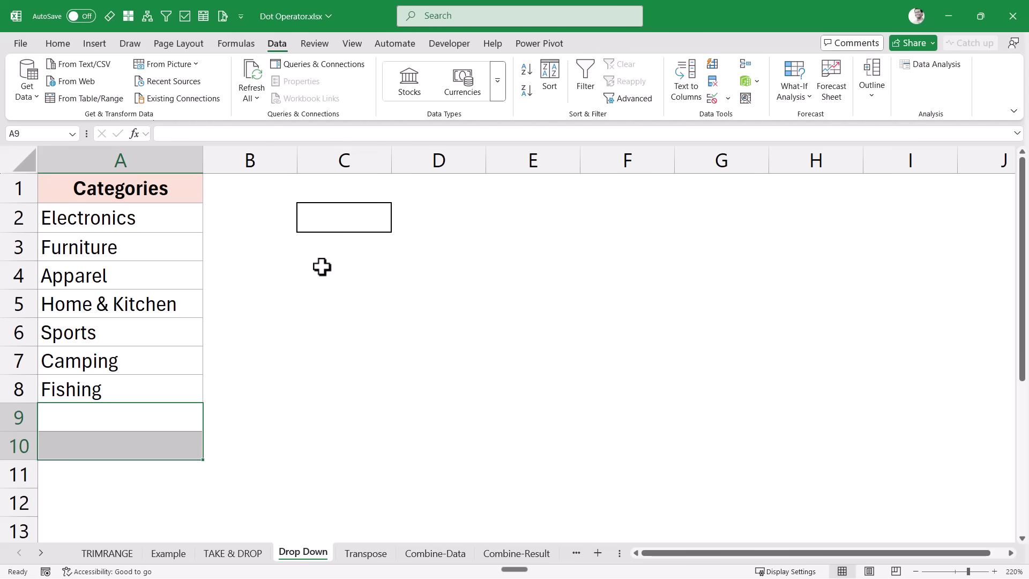
{"action": "left_click", "coordinate": [342, 221]}
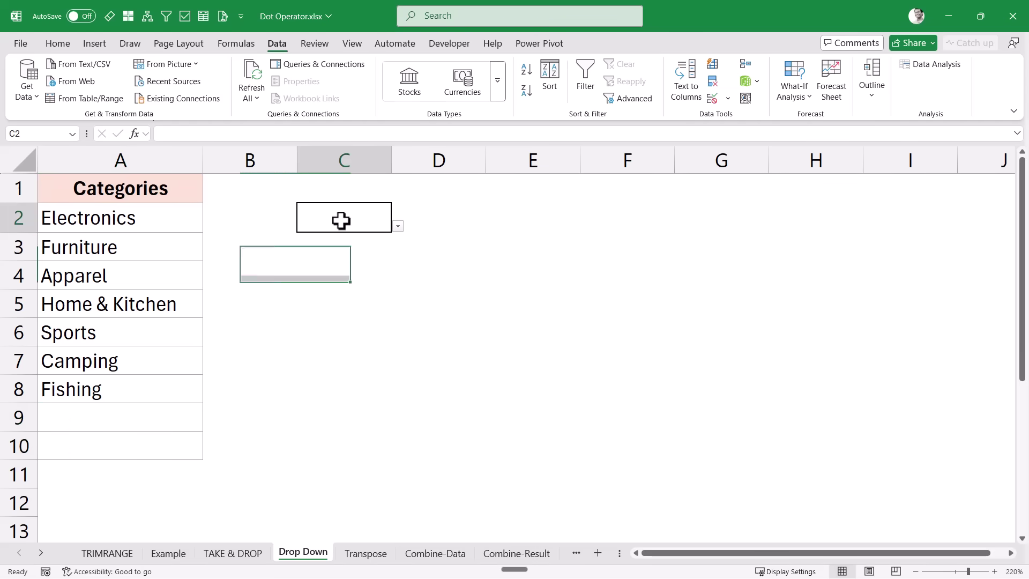
Edit C2's validation source to =$A$2:.$A$10 so the list skips blank rows
{"action": "key", "text": "alt+a"}
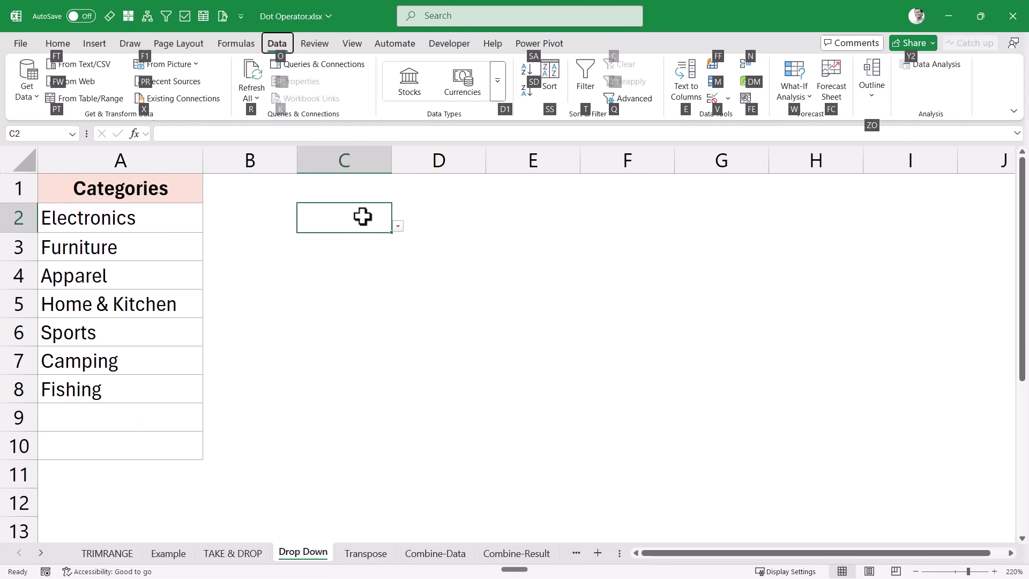
{"action": "key", "text": "v"}
{"action": "key", "text": "v"}
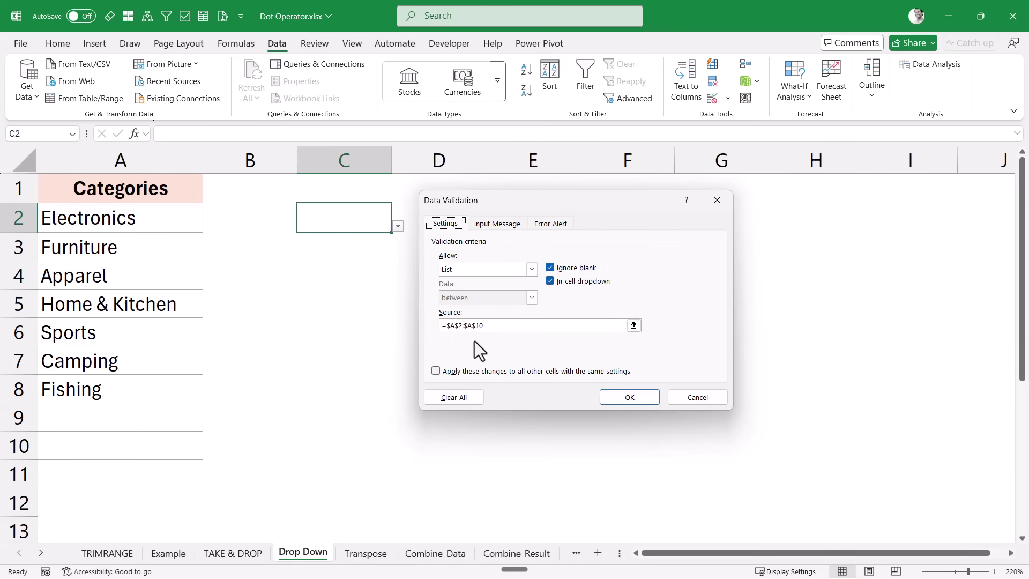
{"action": "left_click", "coordinate": [461, 325]}
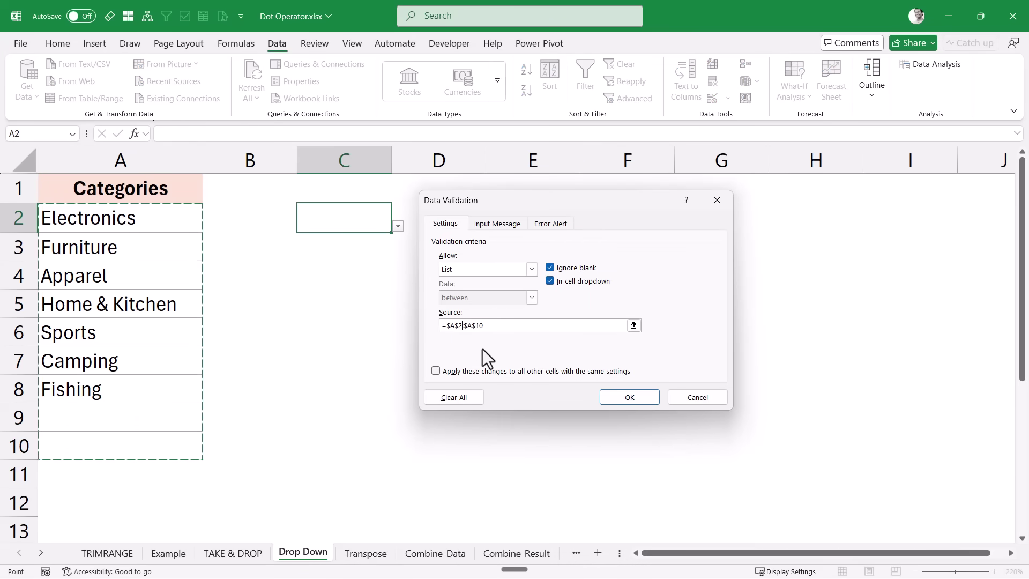
{"action": "left_click", "coordinate": [462, 325]}
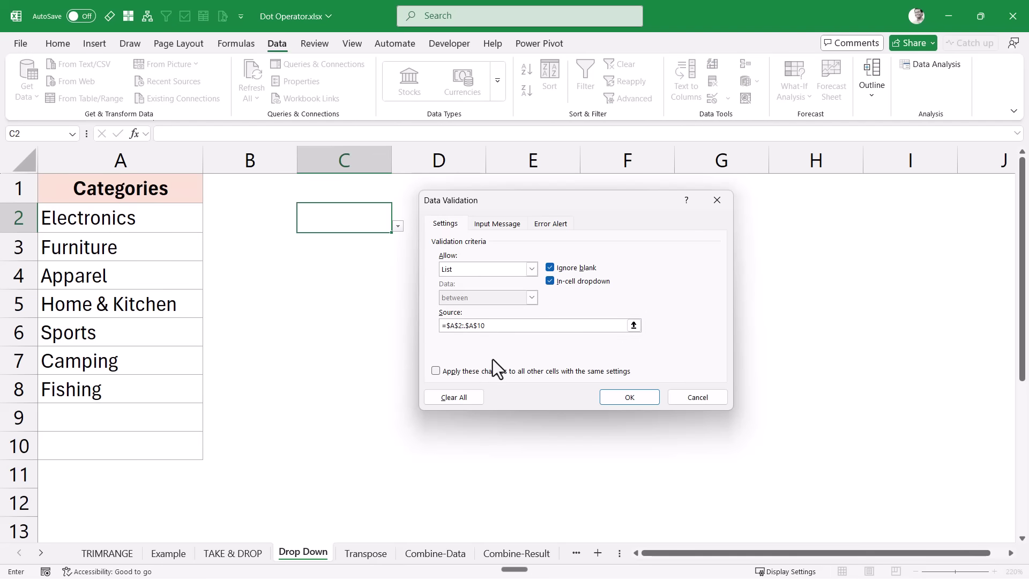
{"action": "left_click", "coordinate": [620, 397]}
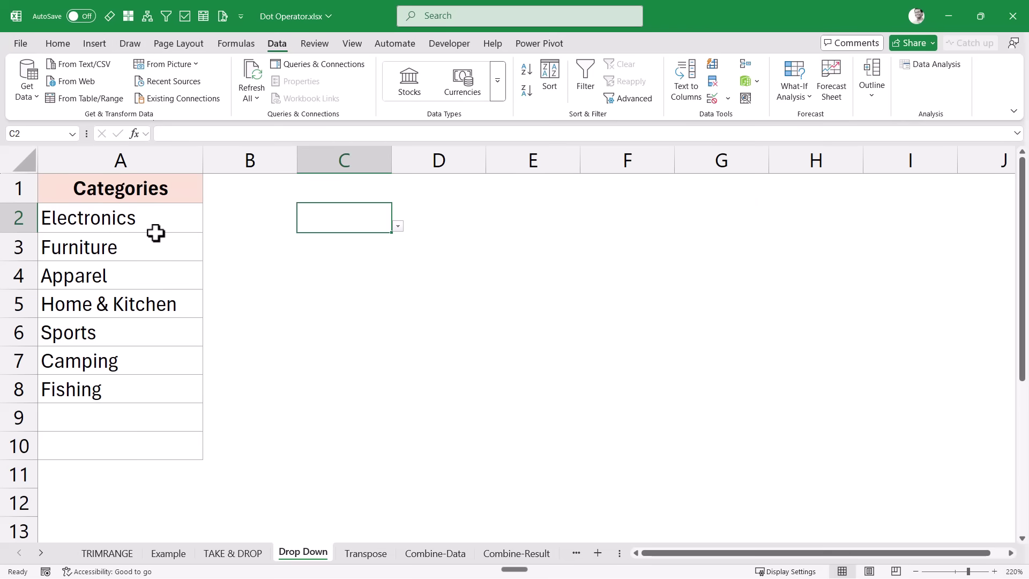
{"action": "left_click_drag", "start_coordinate": [155, 232], "coordinate": [146, 384]}
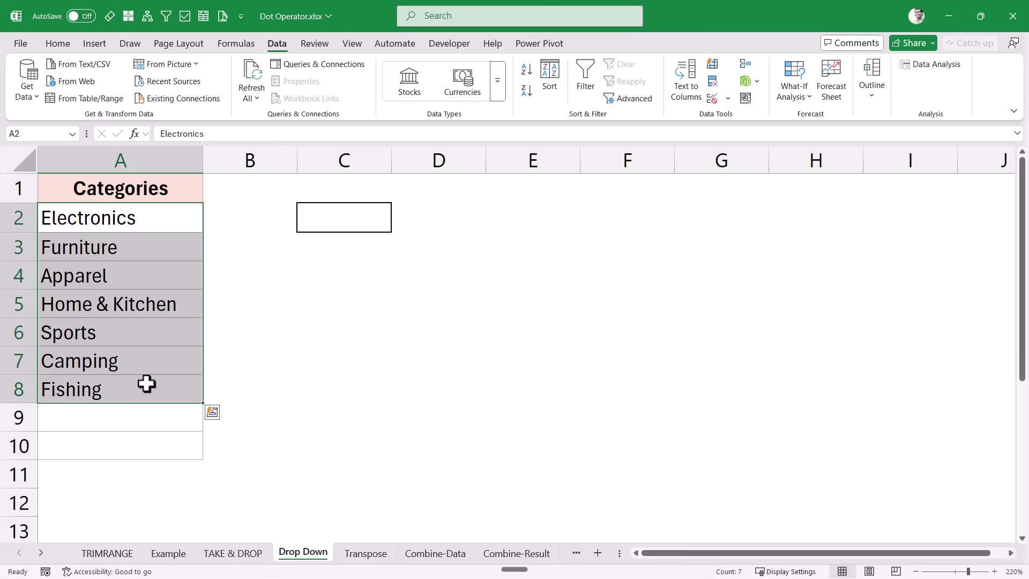
Clear Fishing from A8 and confirm C2's dropdown no longer lists it
{"action": "left_click", "coordinate": [135, 419]}
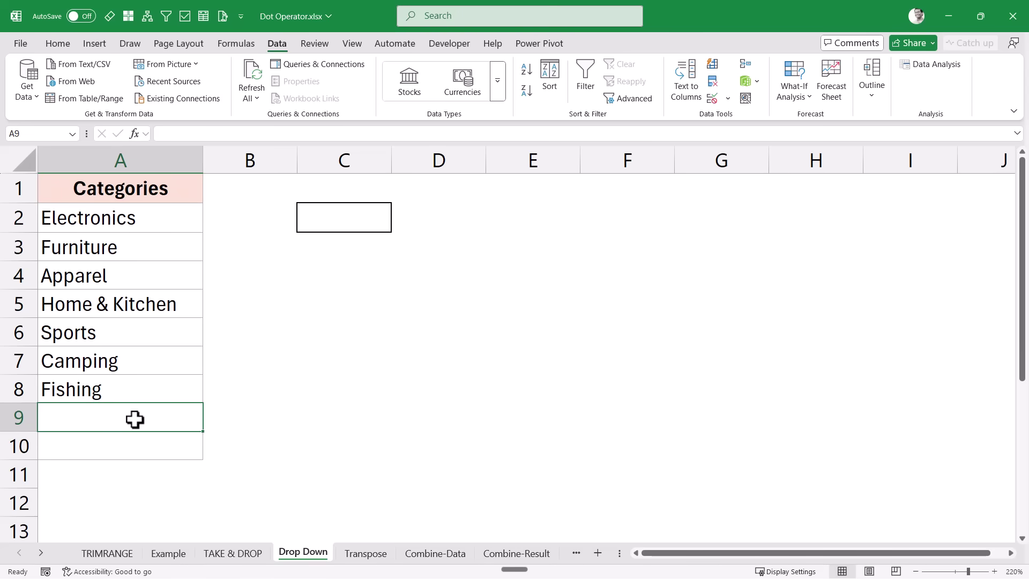
{"action": "left_click", "coordinate": [326, 222]}
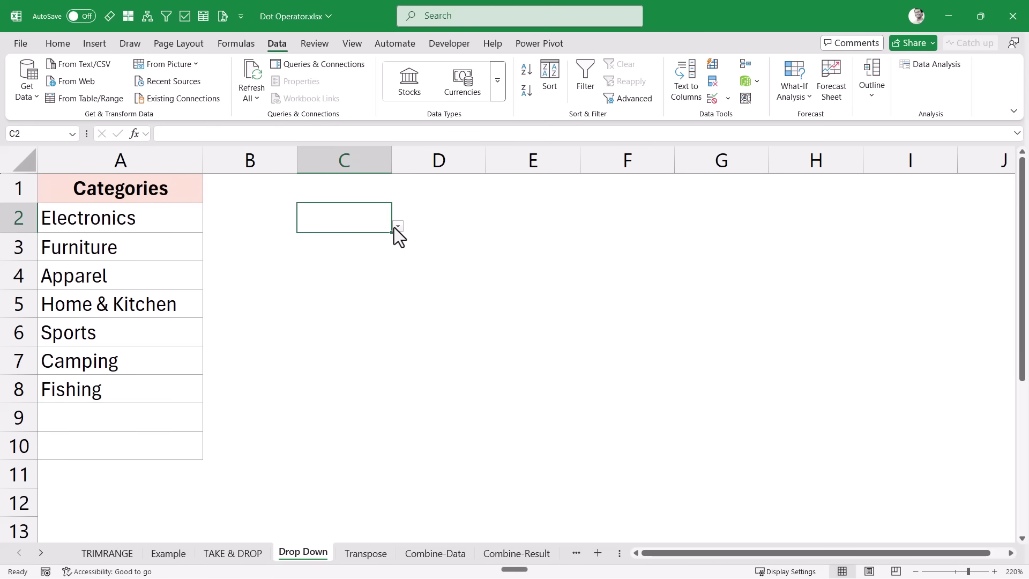
{"action": "left_click", "coordinate": [396, 227]}
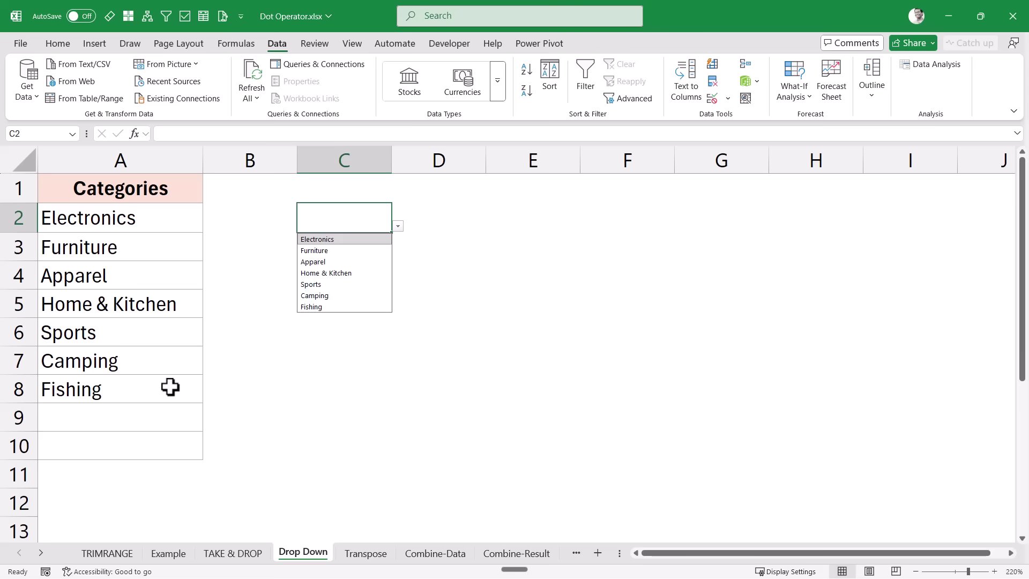
{"action": "left_click", "coordinate": [170, 388]}
{"action": "key", "text": "Delete"}
{"action": "left_click", "coordinate": [367, 223]}
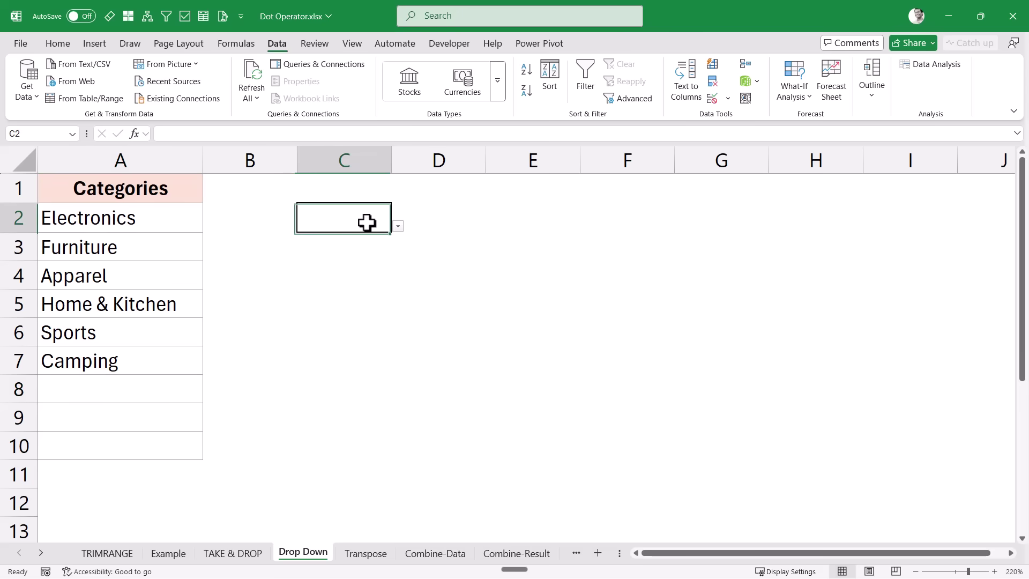
{"action": "left_click", "coordinate": [398, 226]}
Enter Test in A8 and confirm it appears among C2's dropdown choices
{"action": "left_click", "coordinate": [135, 392]}
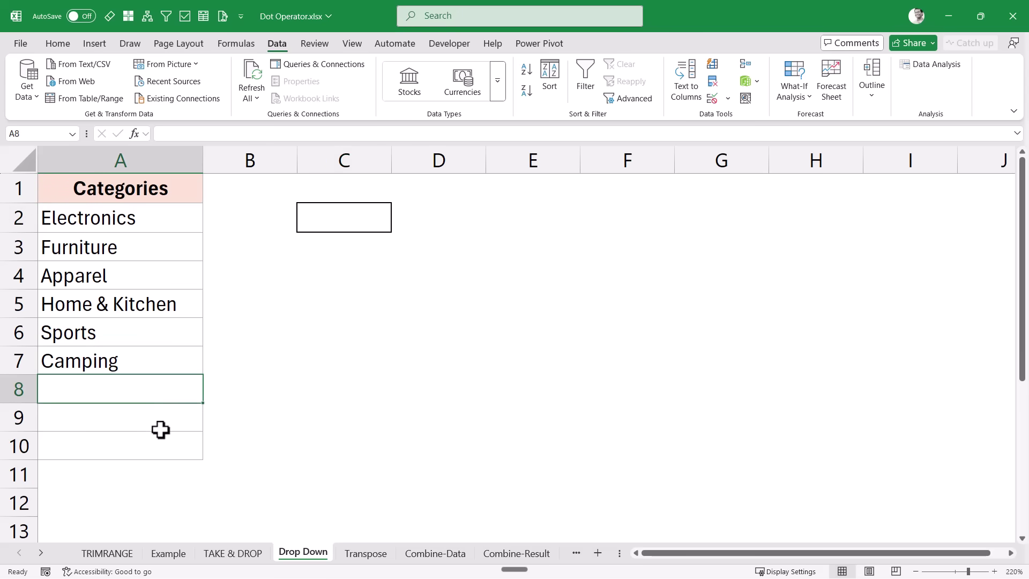
{"action": "type", "text": "Test"}
{"action": "key", "text": "Return"}
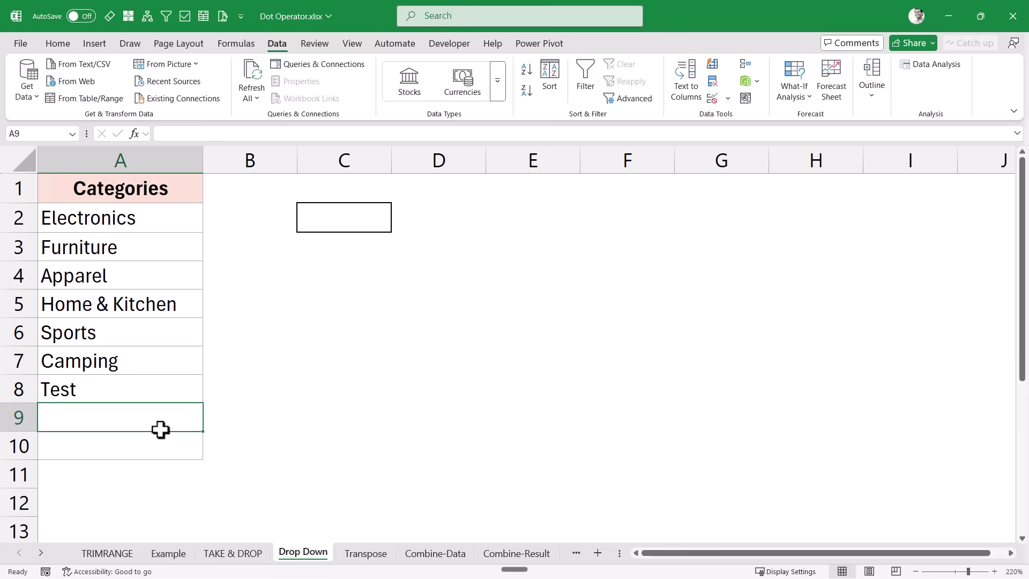
{"action": "left_click", "coordinate": [368, 219]}
{"action": "left_click", "coordinate": [398, 226]}
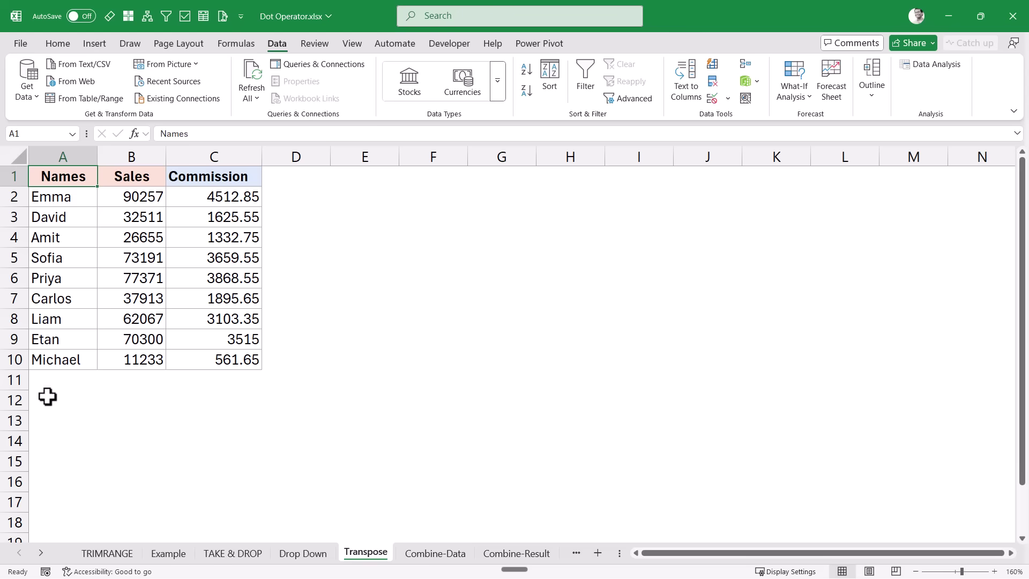
Enter =TRANSPOSE(A1:C10) in F1, spilling names across row 1 with Sales and Commission below
{"action": "left_click_drag", "start_coordinate": [51, 380], "coordinate": [178, 462]}
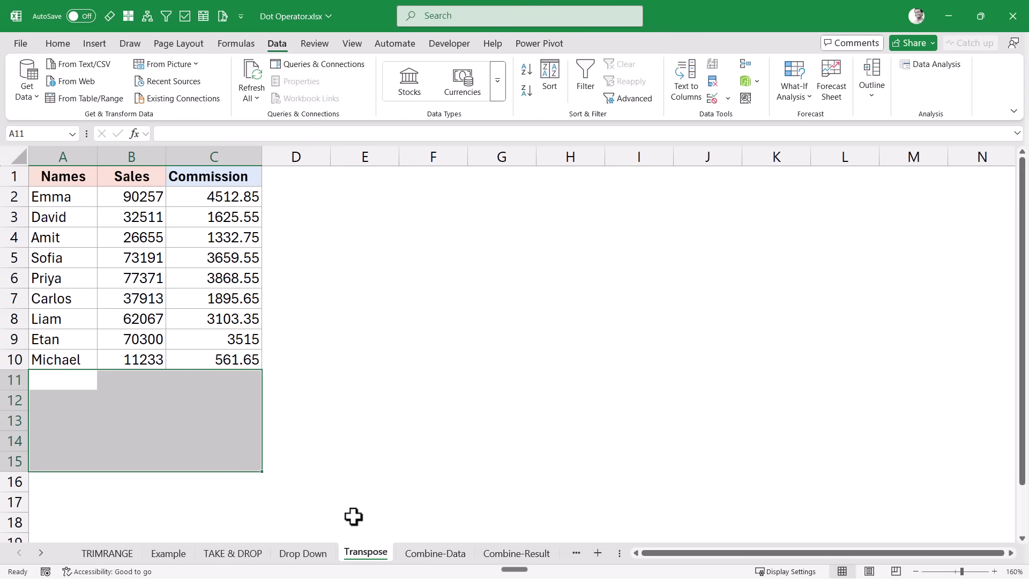
{"action": "left_click", "coordinate": [436, 180]}
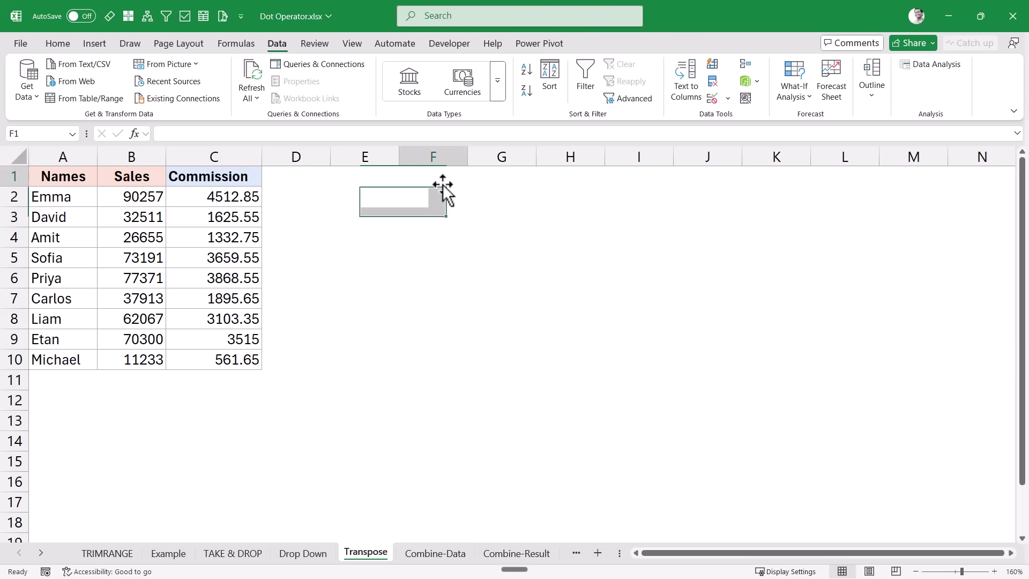
{"action": "type", "text": "=tra"}
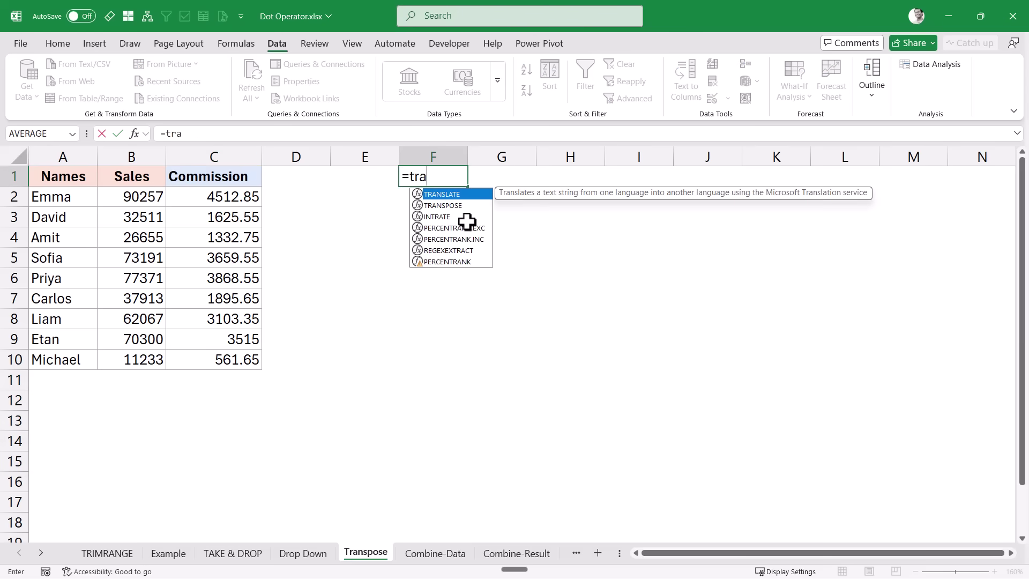
{"action": "key", "text": "Tab"}
{"action": "key", "text": "BackSpace"}
{"action": "key", "text": "BackSpace"}
{"action": "key", "text": "BackSpace"}
{"action": "key", "text": "BackSpace"}
{"action": "key", "text": "BackSpace"}
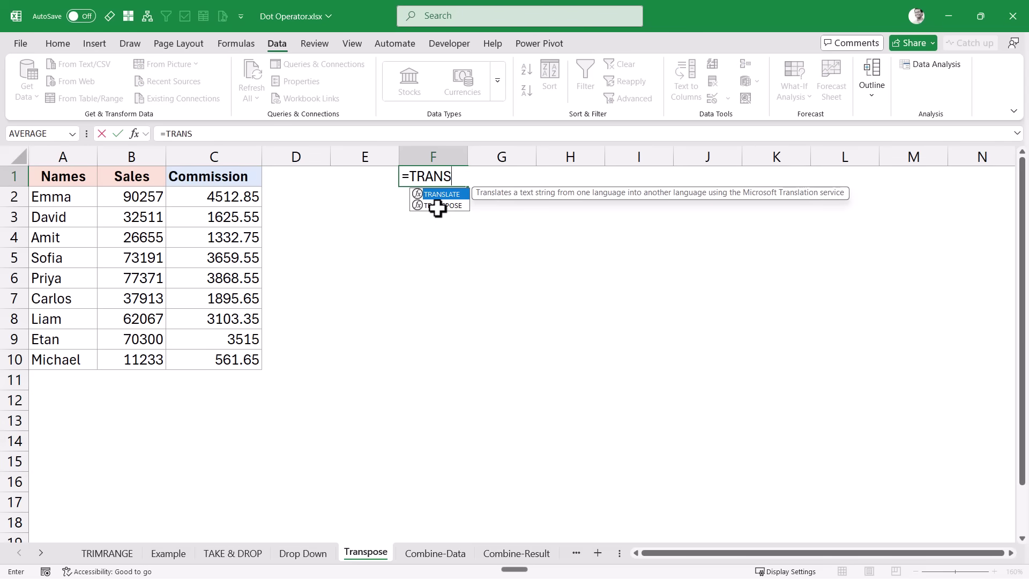
{"action": "double_click", "coordinate": [437, 208]}
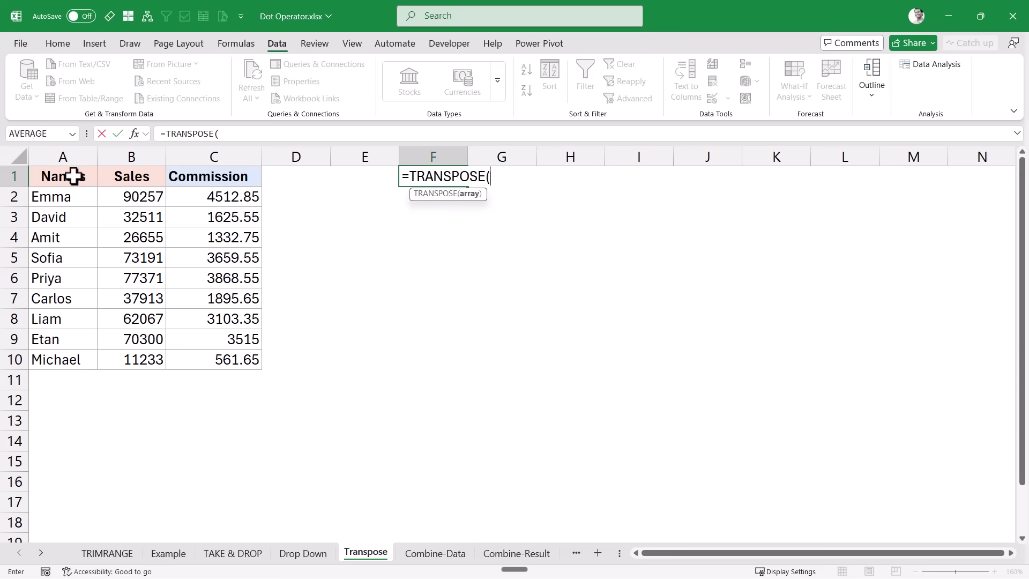
{"action": "left_click_drag", "start_coordinate": [73, 176], "coordinate": [208, 358]}
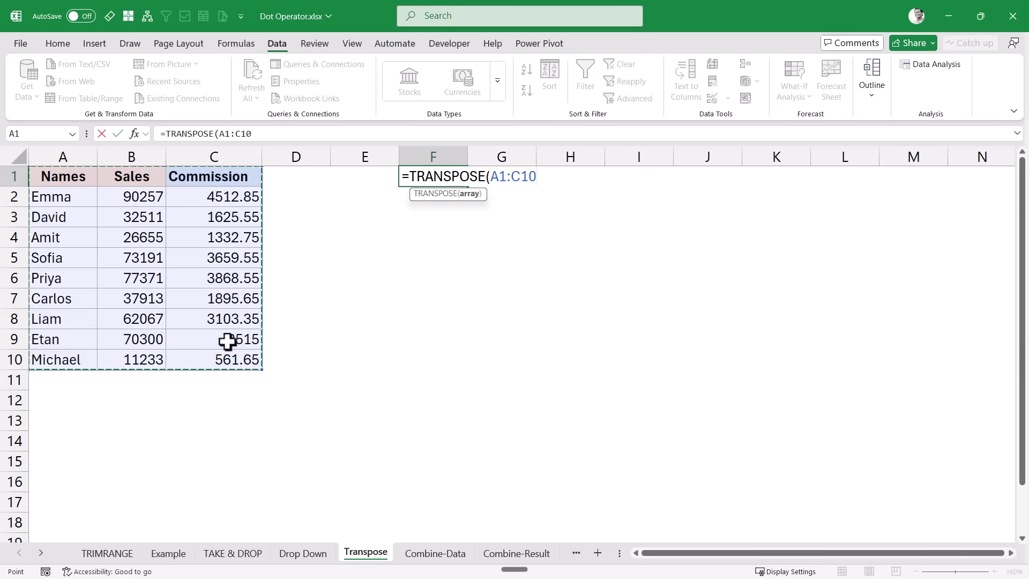
{"action": "key", "text": "Return"}
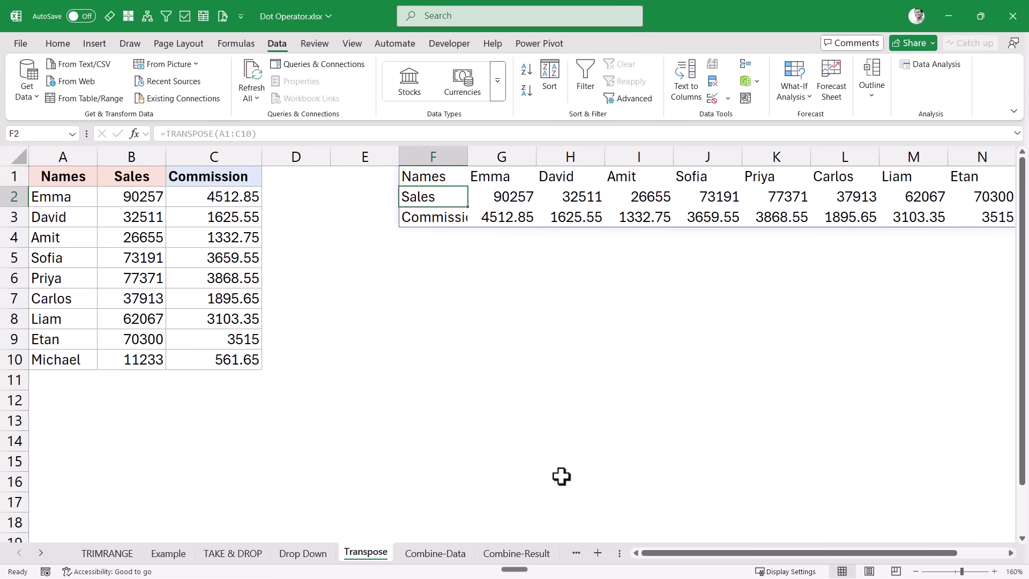
{"action": "left_click_drag", "start_coordinate": [679, 552], "coordinate": [110, 410]}
{"action": "left_click_drag", "start_coordinate": [64, 378], "coordinate": [204, 379]}
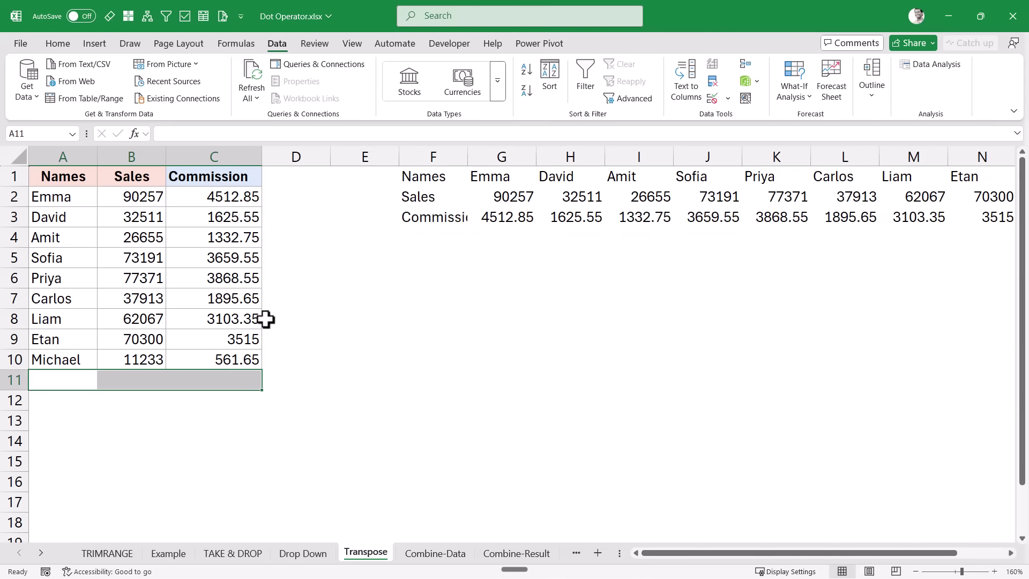
Change F1's formula to the trimmed whole-column reference =TRANSPOSE(A:.C)
{"action": "double_click", "coordinate": [431, 172]}
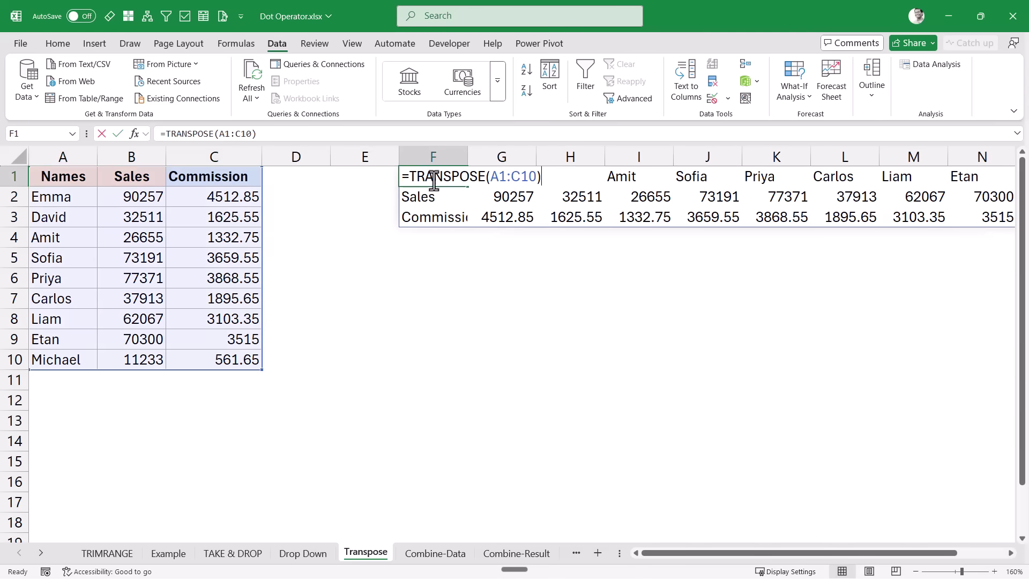
{"action": "left_click", "coordinate": [503, 176]}
{"action": "key", "text": "BackSpace"}
{"action": "left_click_drag", "start_coordinate": [512, 176], "coordinate": [531, 175]}
{"action": "key", "text": "BackSpace"}
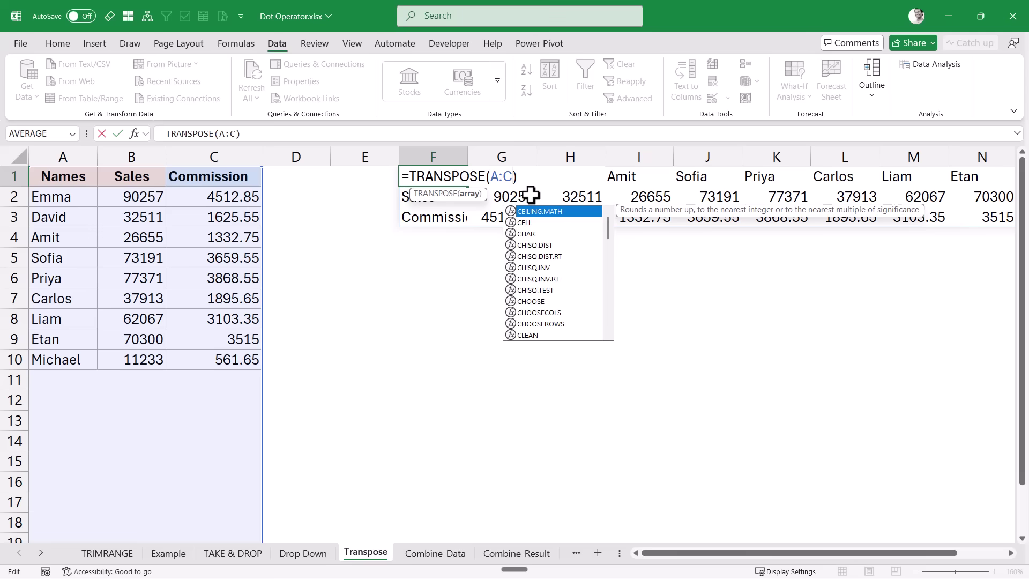
{"action": "left_click", "coordinate": [505, 182]}
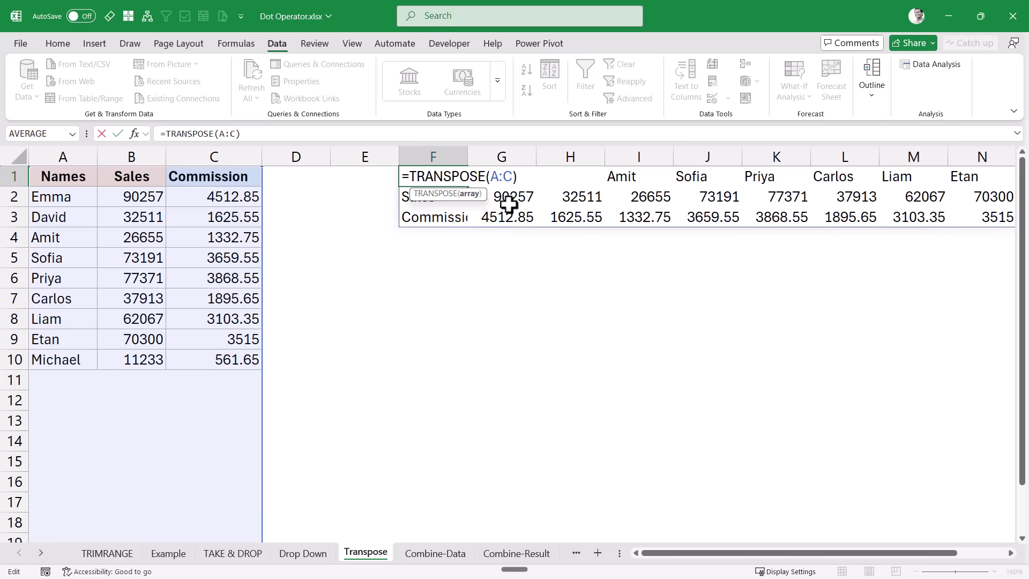
{"action": "type", "text": "."}
{"action": "key", "text": "Return"}
{"action": "key", "text": "Up"}
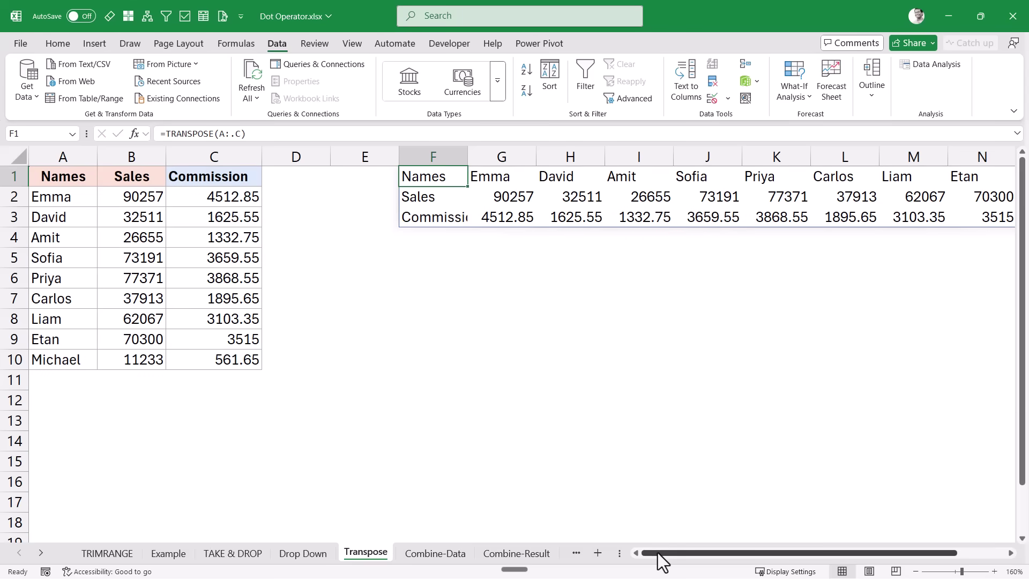
{"action": "left_click_drag", "start_coordinate": [657, 552], "coordinate": [600, 557]}
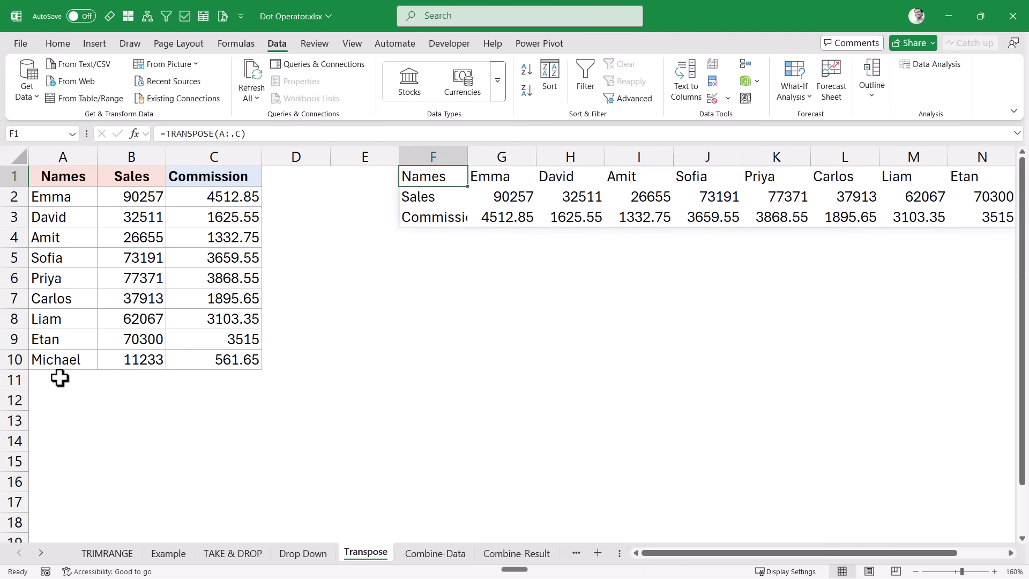
Add a new name with 38547 sales in row 11 and check the transposed spill gains a column
{"action": "left_click", "coordinate": [60, 378]}
{"action": "type", "text": "Sumit"}
{"action": "key", "text": "Tab"}
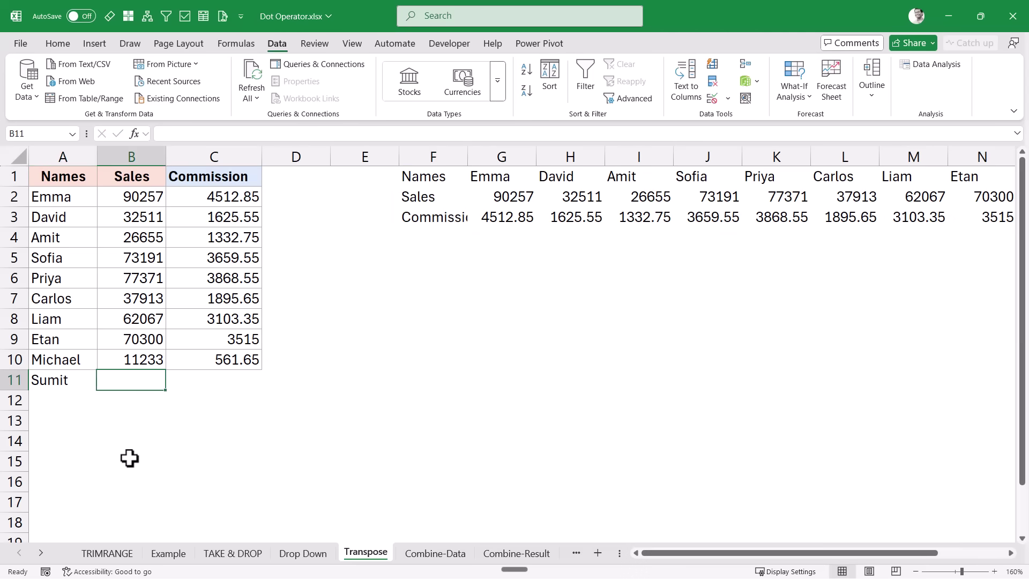
{"action": "type", "text": "3854739"}
{"action": "key", "text": "BackSpace"}
{"action": "key", "text": "BackSpace"}
{"action": "key", "text": "Return"}
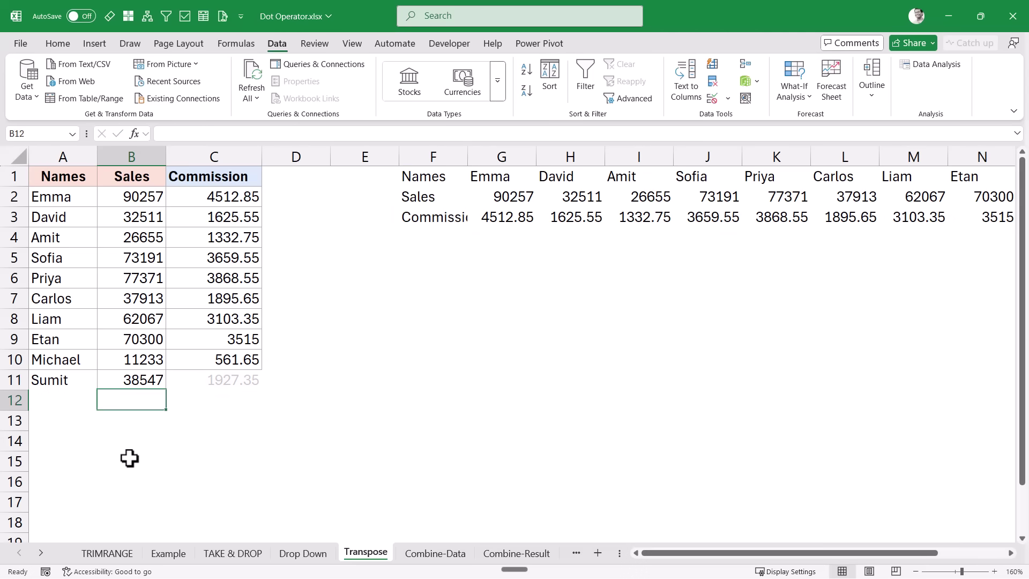
{"action": "key", "text": "Up"}
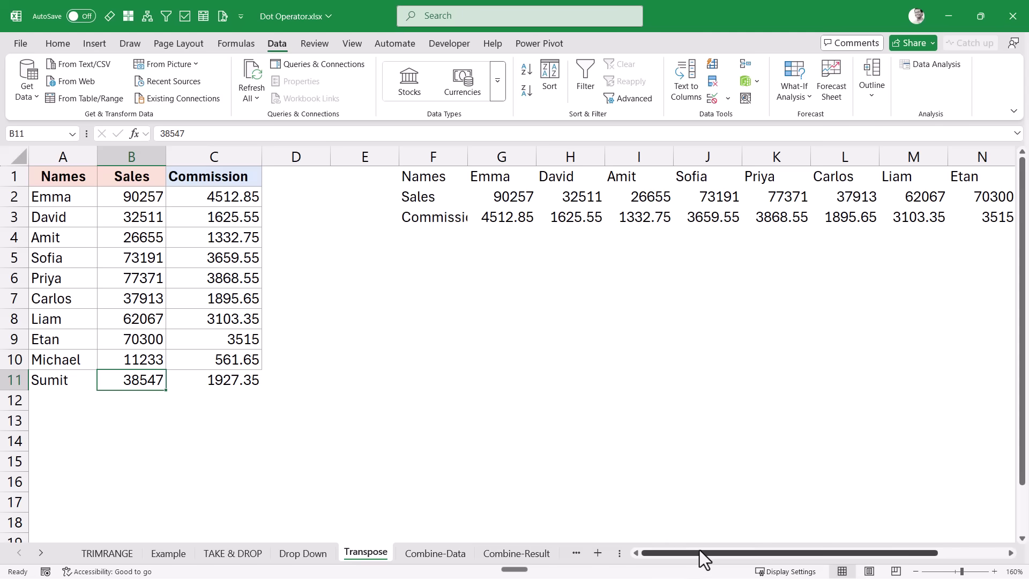
{"action": "left_click_drag", "start_coordinate": [714, 553], "coordinate": [815, 554]}
{"action": "left_click_drag", "start_coordinate": [905, 181], "coordinate": [911, 216]}
{"action": "left_click_drag", "start_coordinate": [793, 555], "coordinate": [681, 572]}
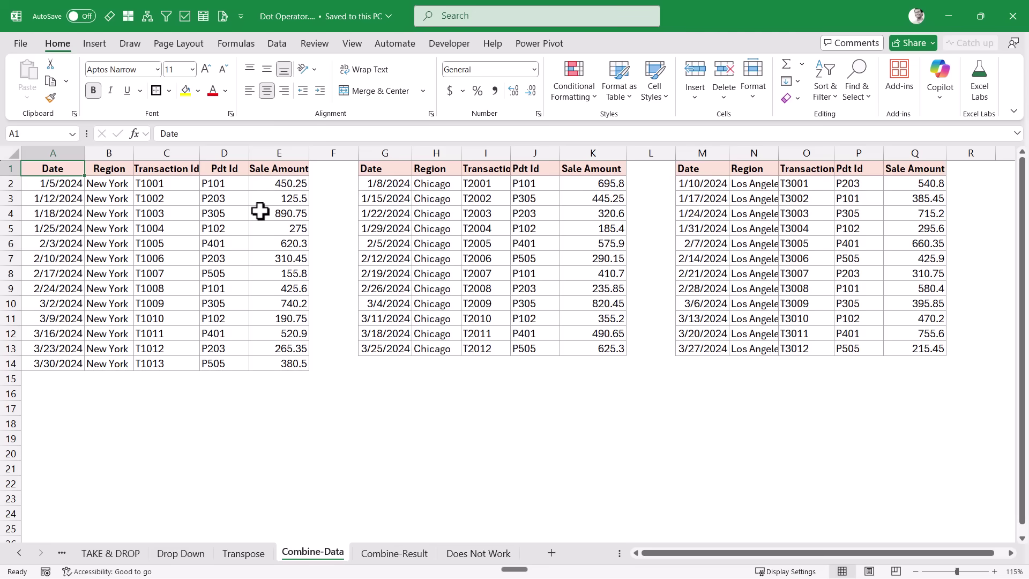
Switch between the Combine-Result and Combine-Data sheets, ending on Combine-Result
{"action": "left_click", "coordinate": [382, 555]}
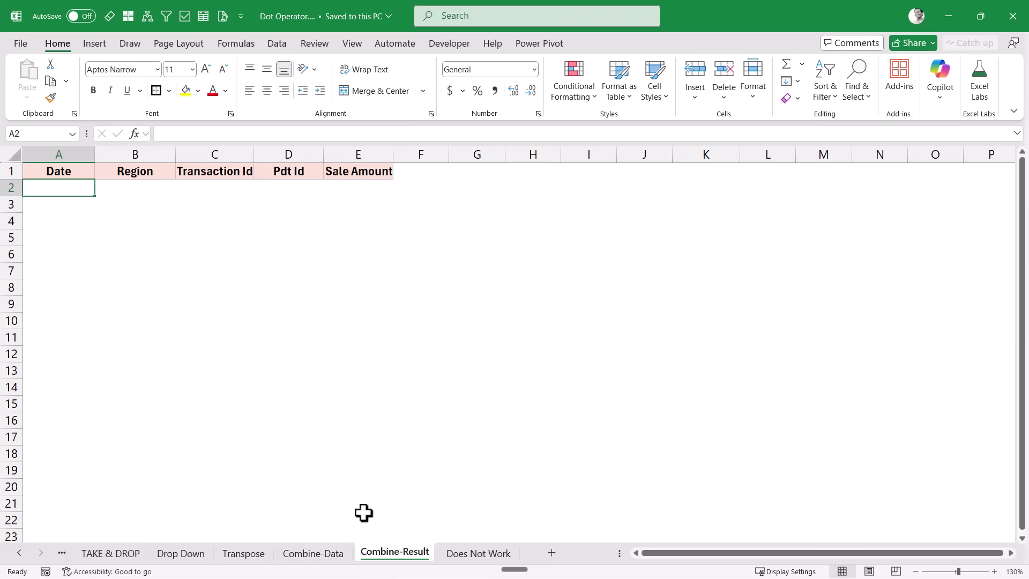
{"action": "left_click", "coordinate": [326, 555]}
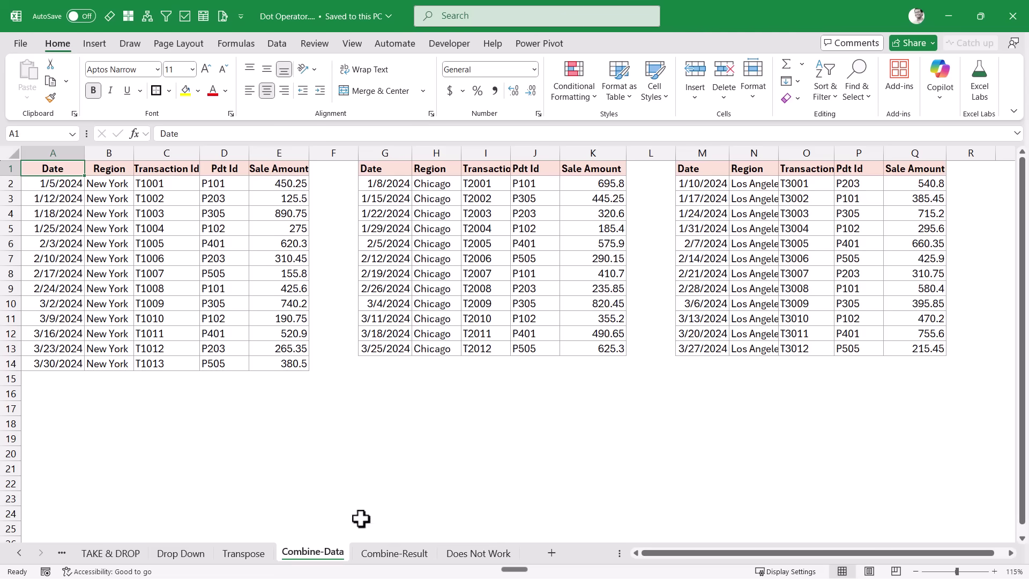
{"action": "left_click", "coordinate": [394, 553]}
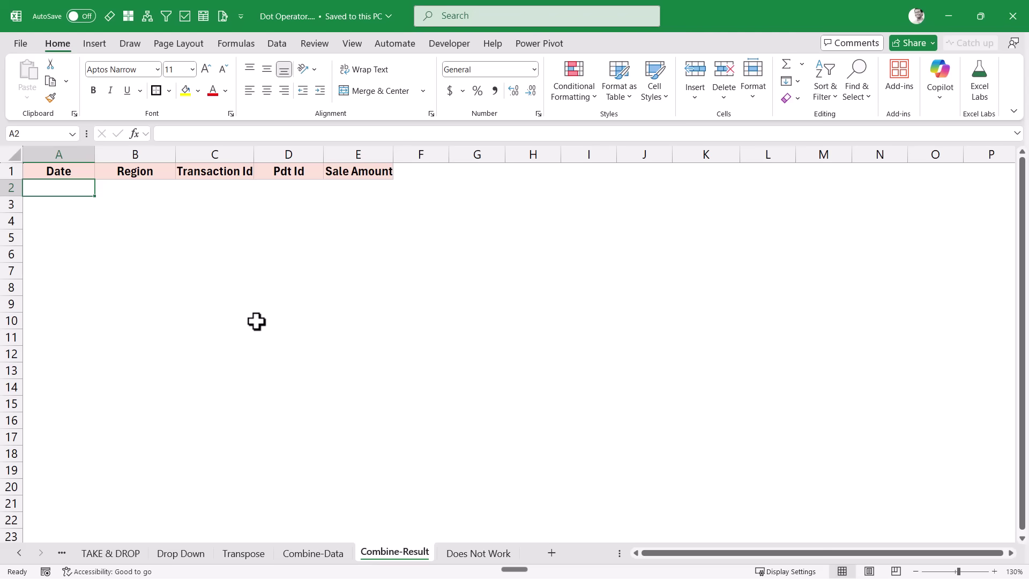
Enter =VSTACK of Combine-Data columns A:E, G:K and M:Q in A2, currently showing #NUM!
{"action": "type", "text": "=vsta"}
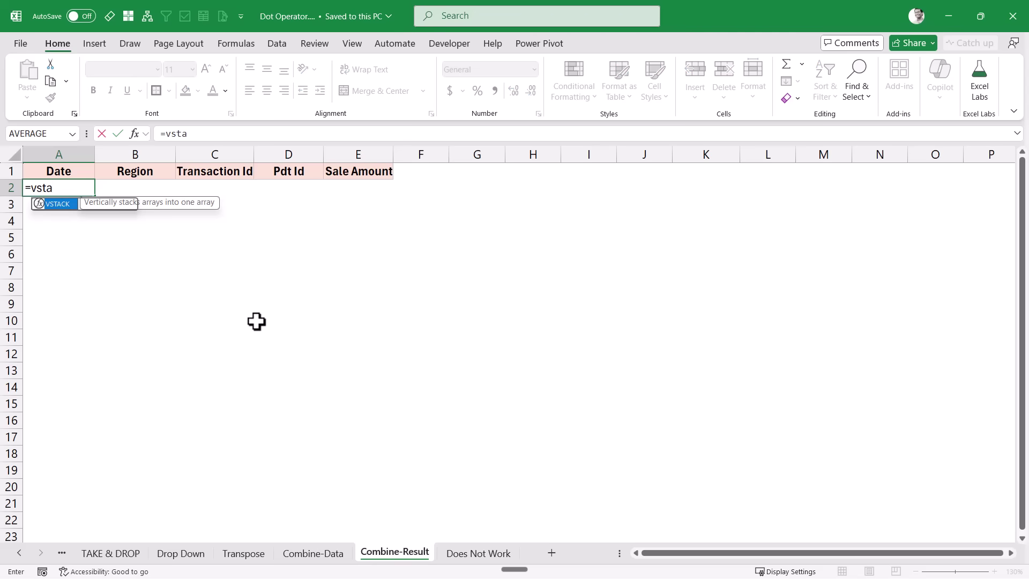
{"action": "key", "text": "Tab"}
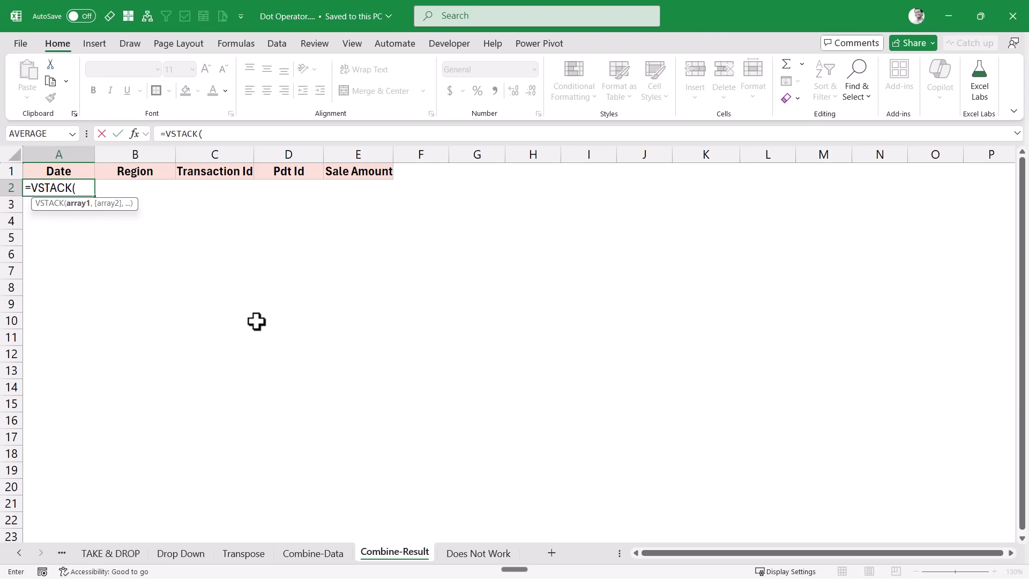
{"action": "left_click", "coordinate": [317, 553]}
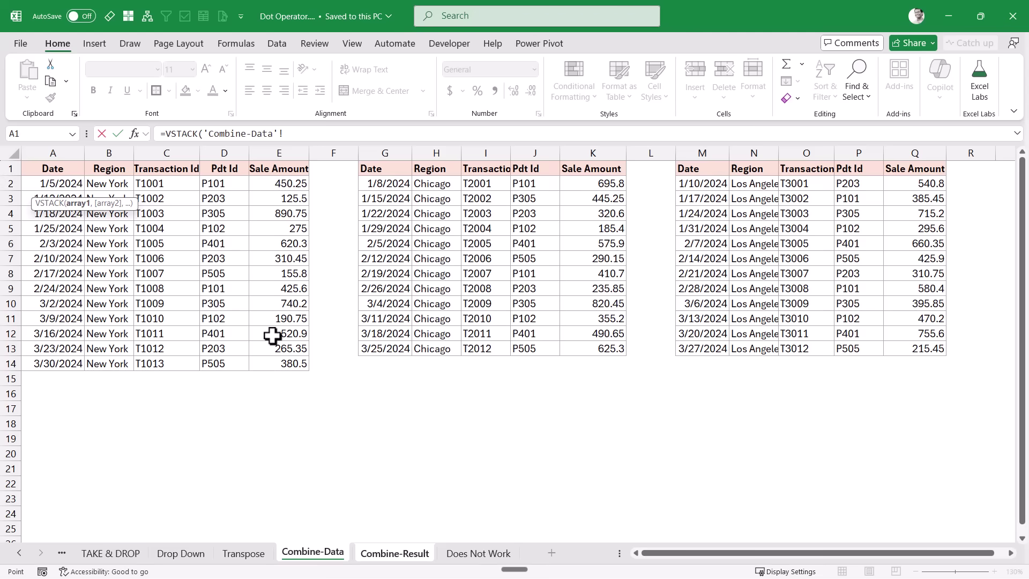
{"action": "left_click_drag", "start_coordinate": [73, 152], "coordinate": [258, 157]}
{"action": "type", "text": ","}
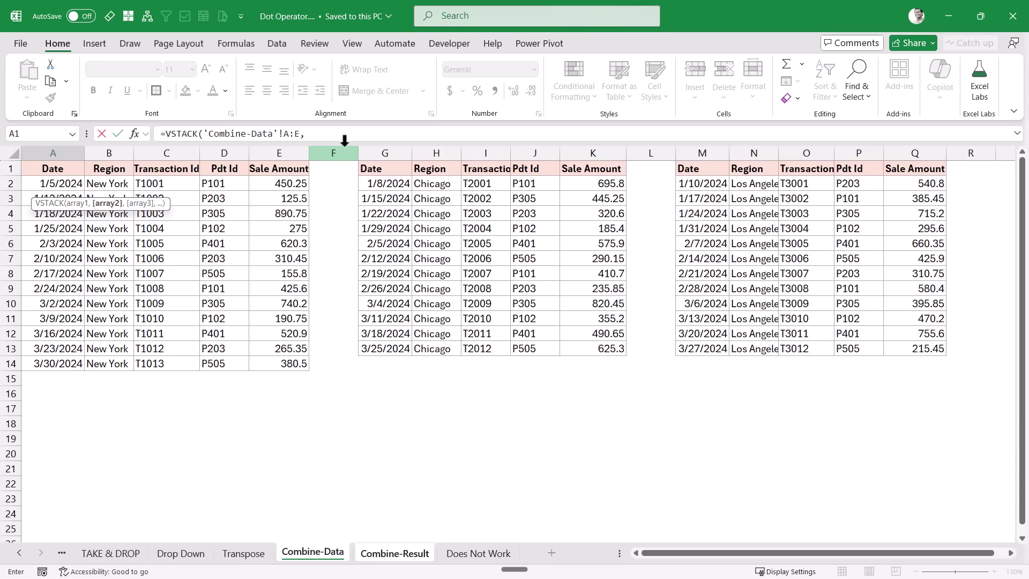
{"action": "left_click", "coordinate": [394, 153]}
{"action": "left_click_drag", "start_coordinate": [423, 154], "coordinate": [586, 154]}
{"action": "type", "text": ","}
{"action": "left_click_drag", "start_coordinate": [700, 153], "coordinate": [891, 151]}
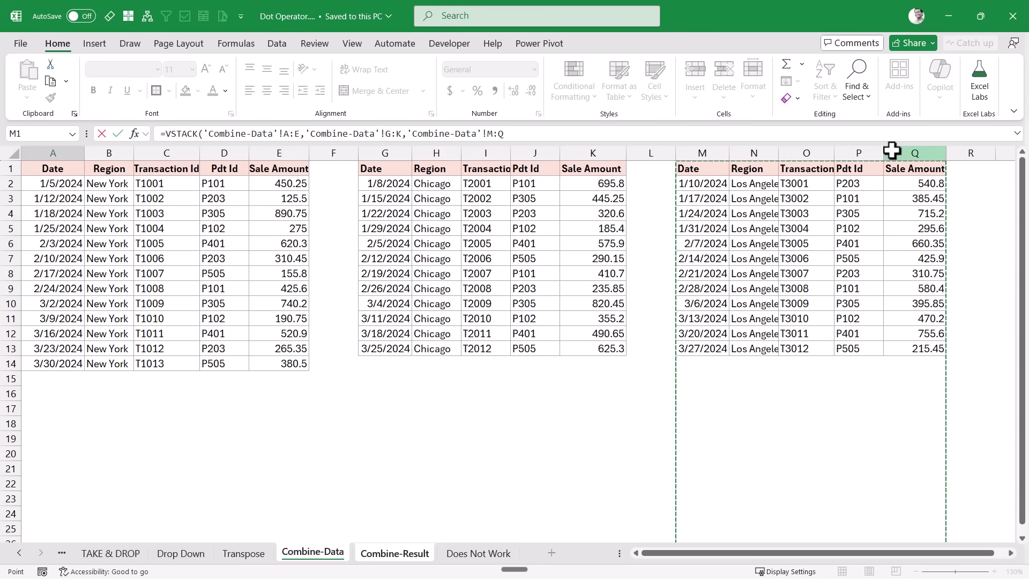
{"action": "key", "text": "Return"}
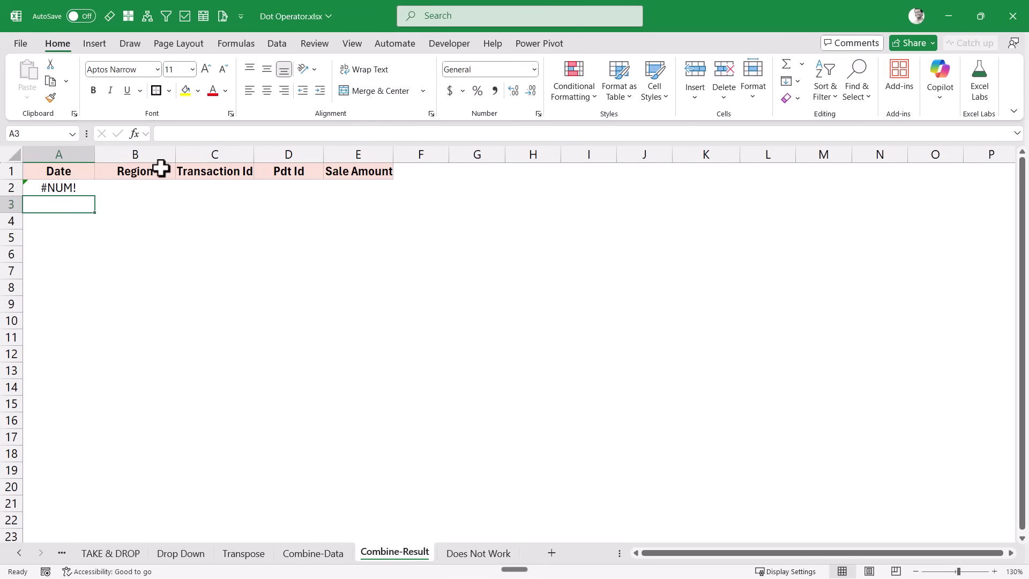
{"action": "left_click", "coordinate": [69, 188]}
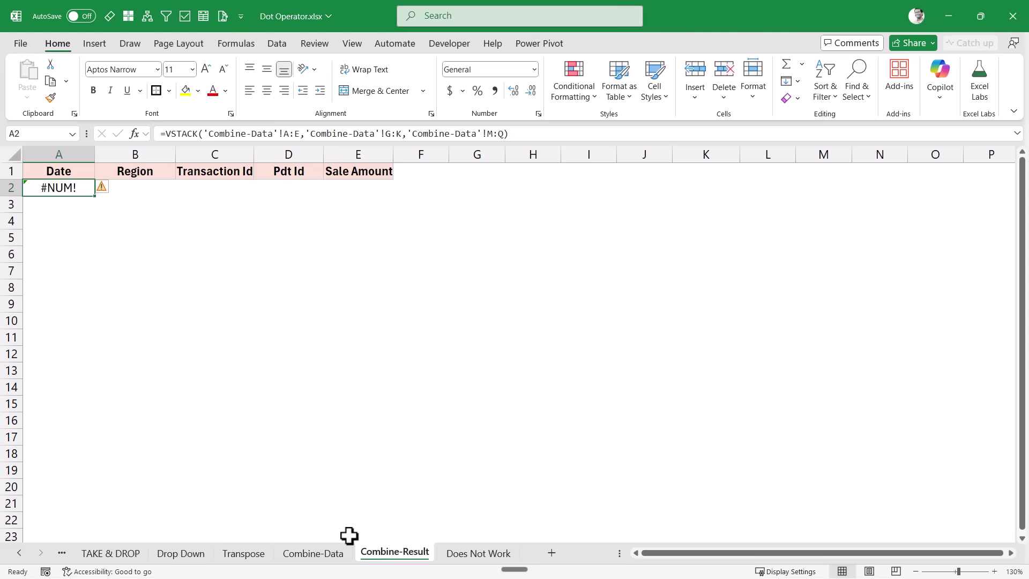
Change A2's stacking formula on Combine-Result to use A:.E, G:.K and M:.Q
{"action": "left_click", "coordinate": [330, 553]}
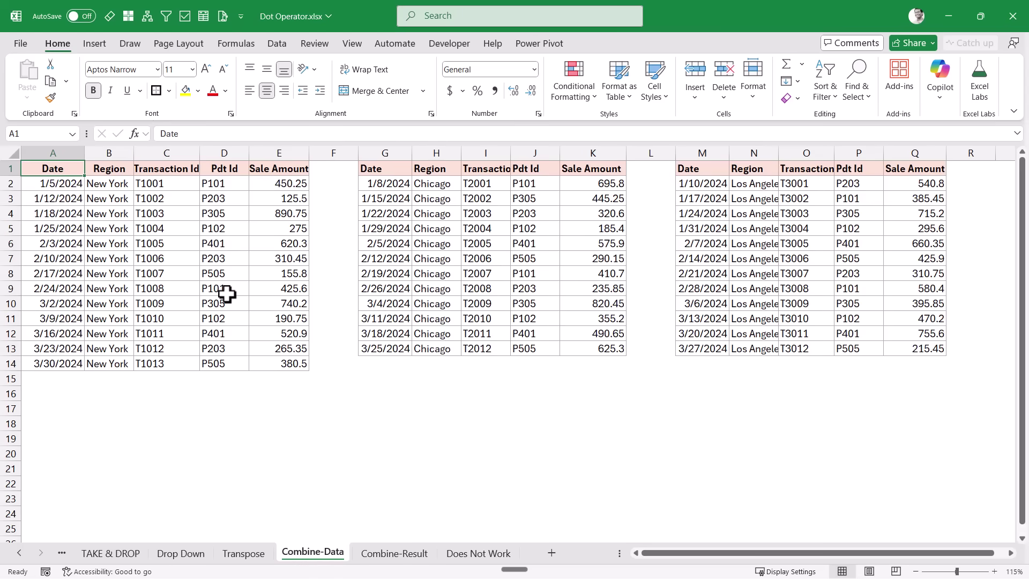
{"action": "left_click", "coordinate": [387, 554]}
{"action": "key", "text": "F2"}
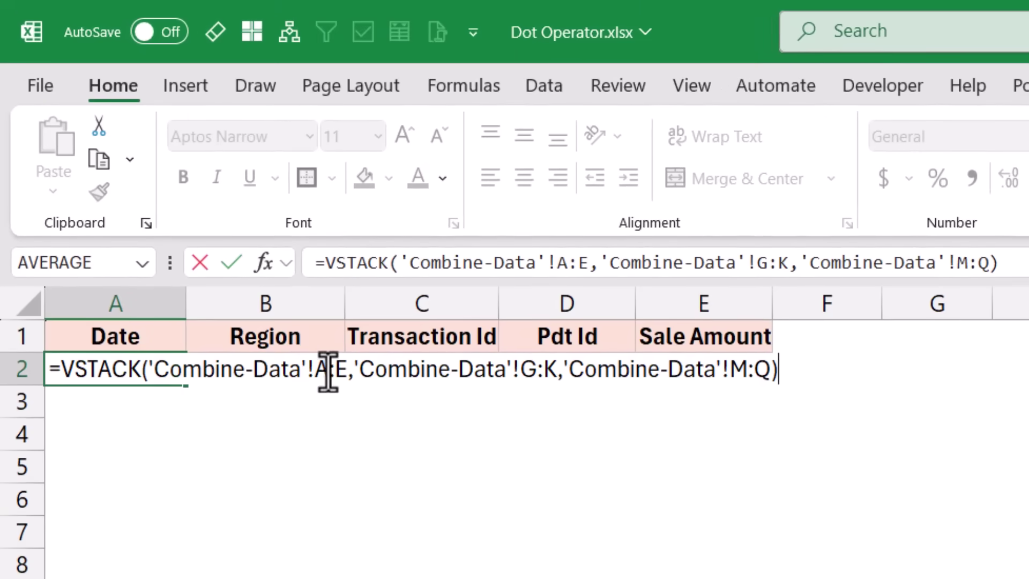
{"action": "left_click", "coordinate": [335, 370]}
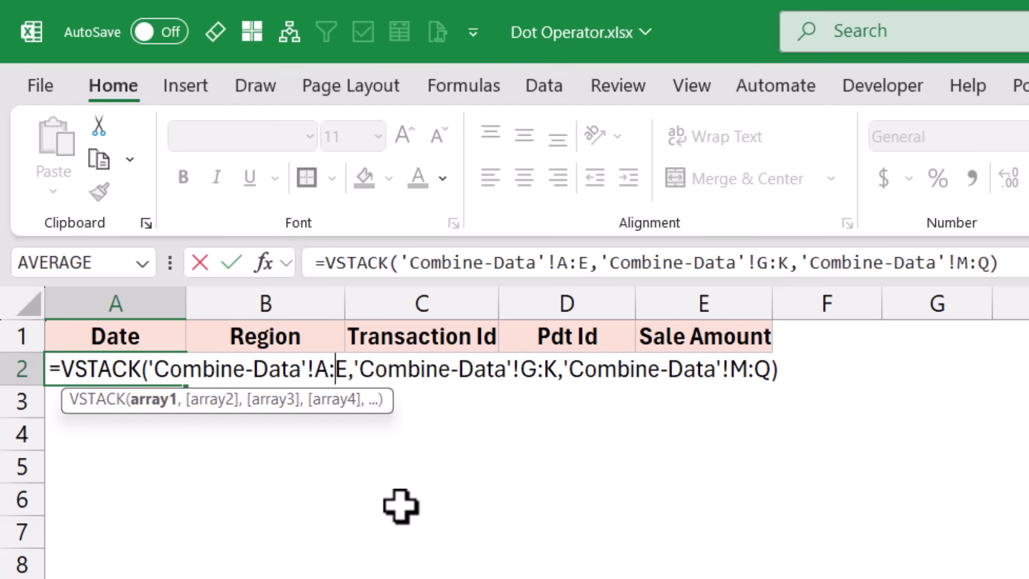
{"action": "type", "text": "."}
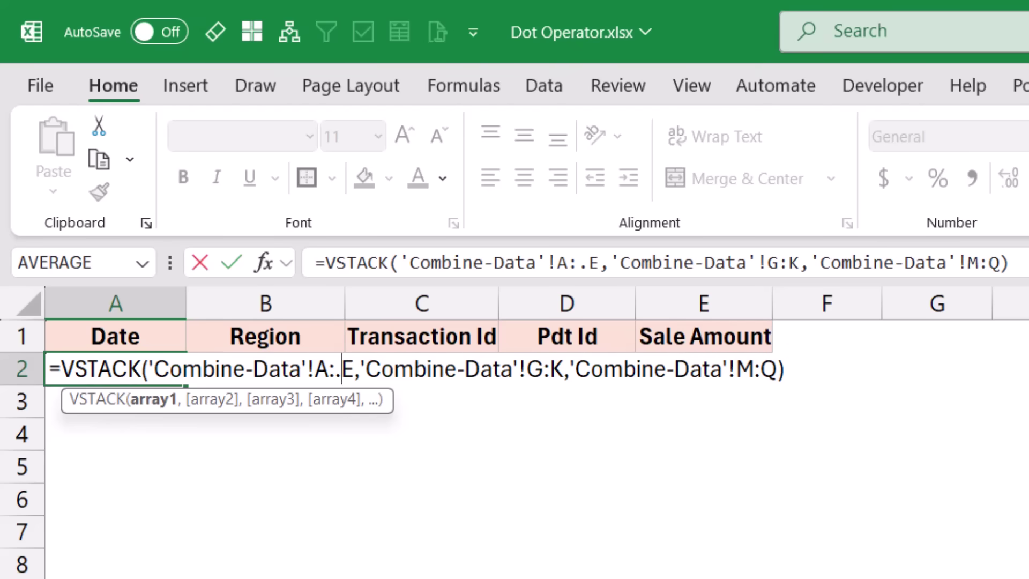
{"action": "left_click", "coordinate": [544, 370]}
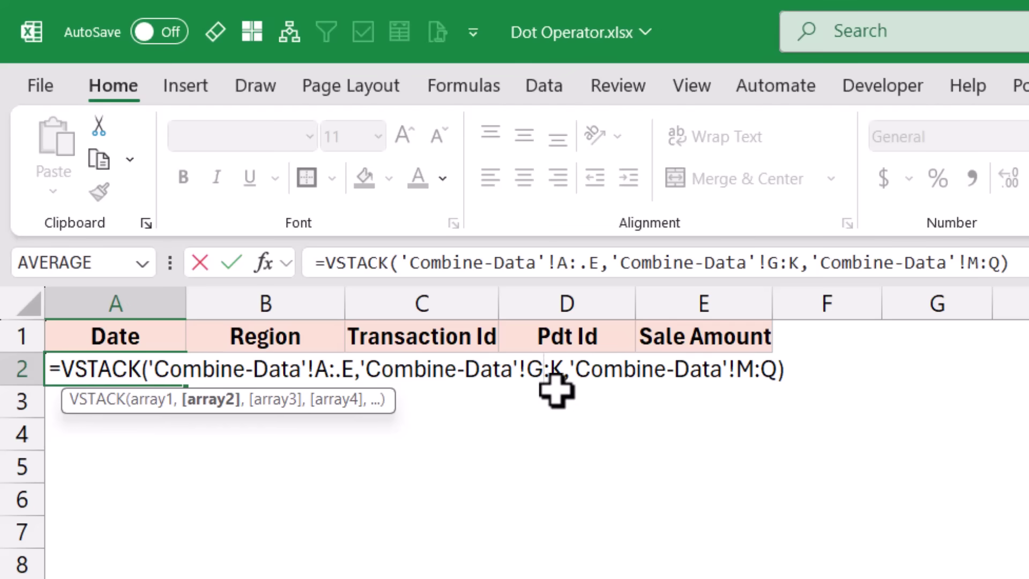
{"action": "type", "text": "."}
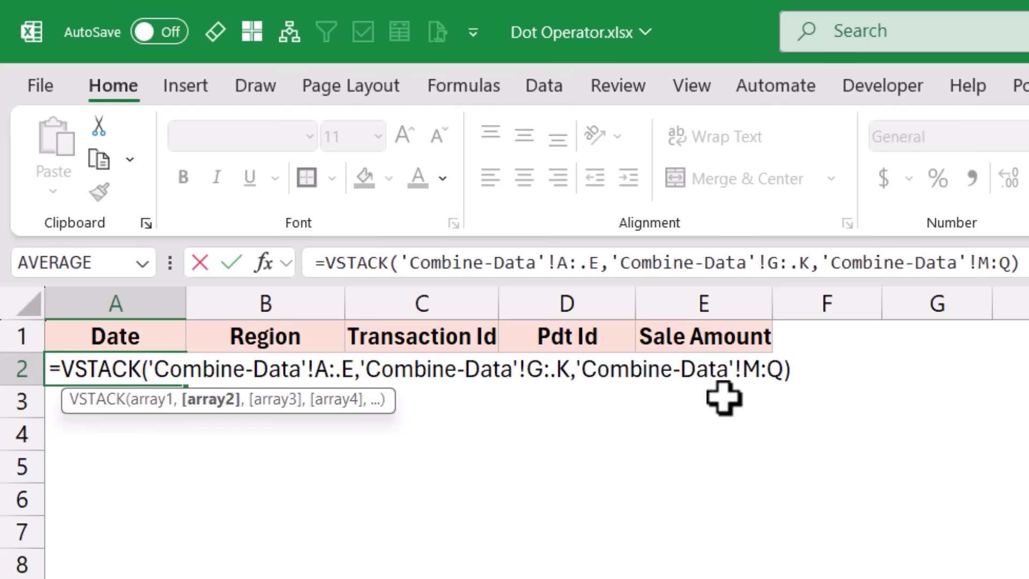
{"action": "left_click", "coordinate": [765, 370]}
{"action": "type", "text": "."}
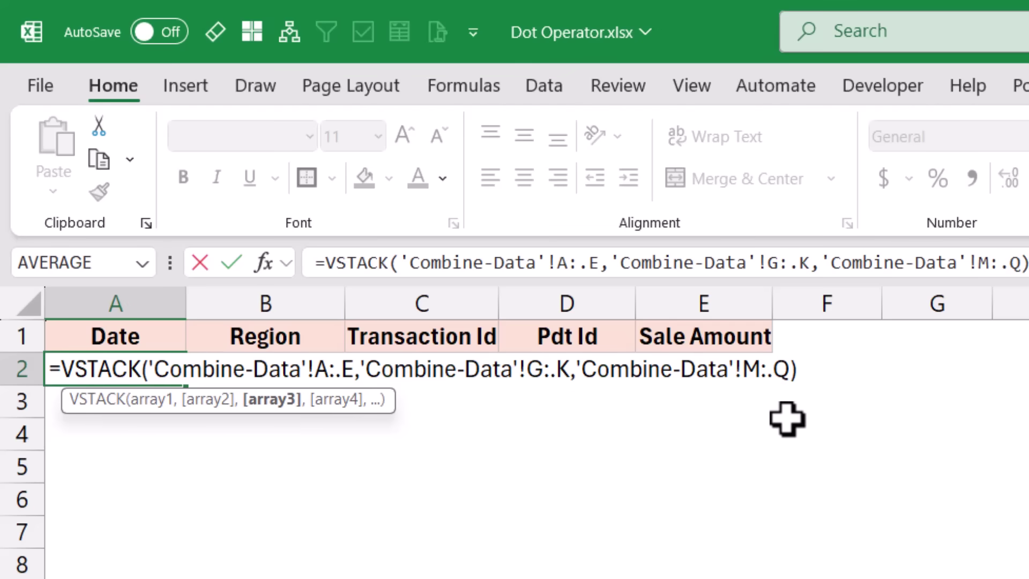
{"action": "key", "text": "Return"}
Check the stacked result in A2 against the three source tables on Combine-Data
{"action": "key", "text": "Up"}
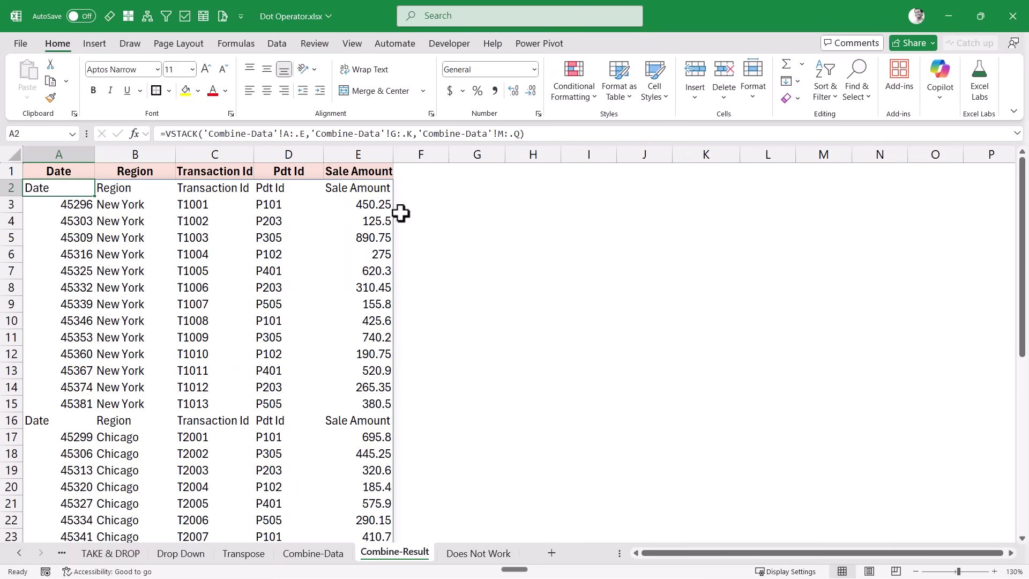
{"action": "left_click_drag", "start_coordinate": [69, 188], "coordinate": [321, 191]}
{"action": "left_click", "coordinate": [313, 553]}
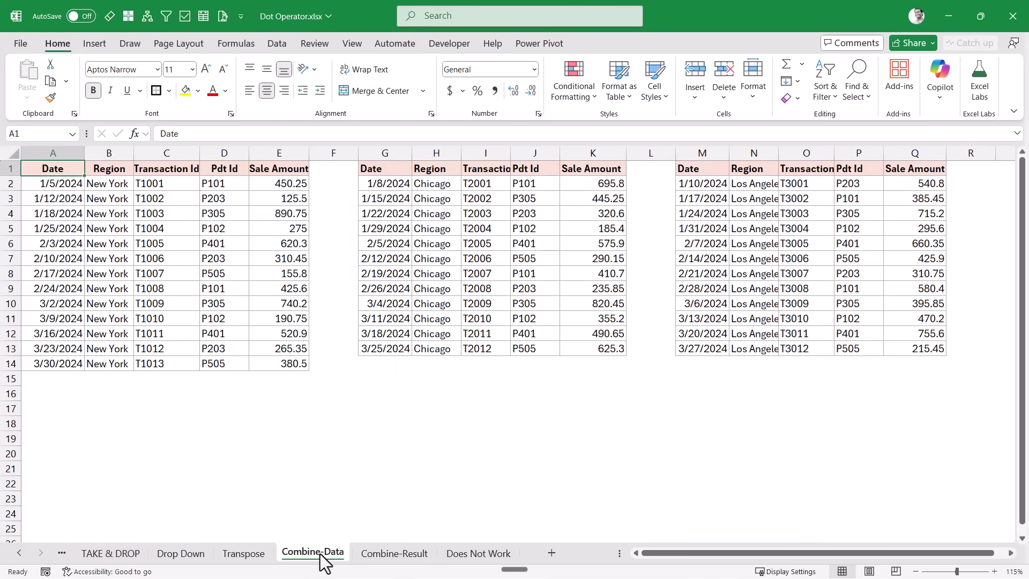
{"action": "left_click", "coordinate": [381, 557]}
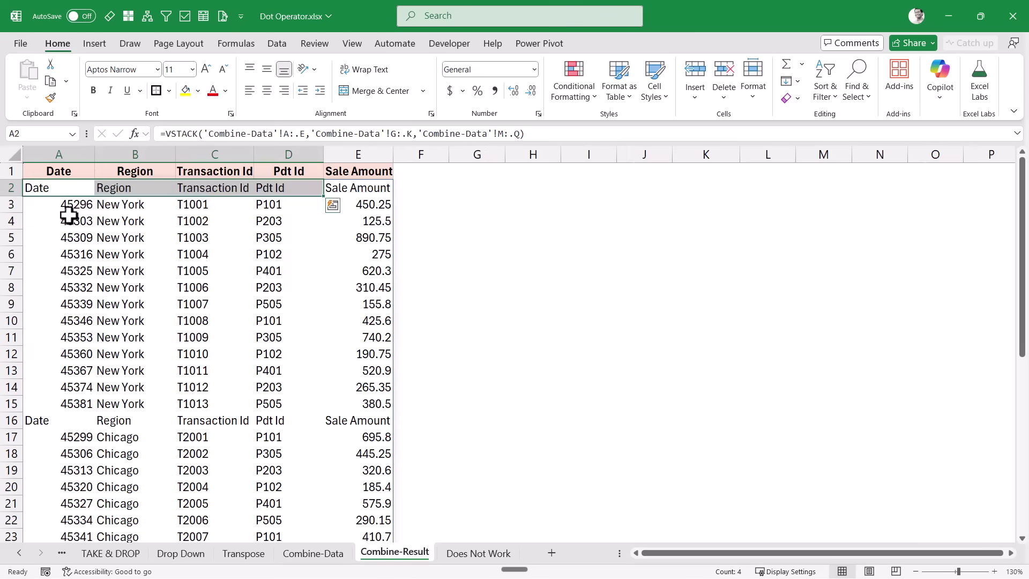
Wrap the A:.E, G:.K and M:.Q ranges each in DROP(...,1) inside A2's VSTACK formula
{"action": "double_click", "coordinate": [70, 191]}
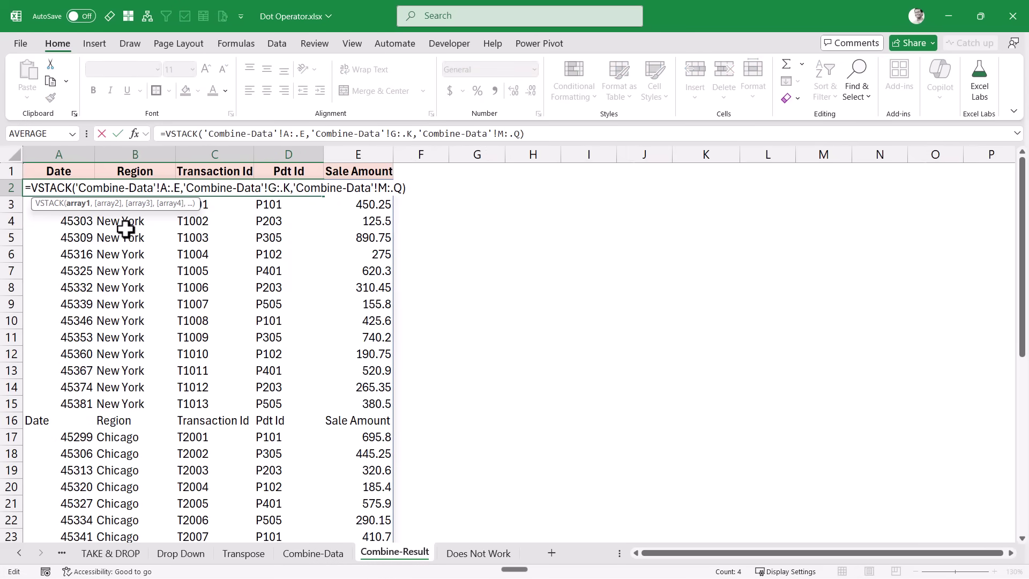
{"action": "type", "text": "DROP("}
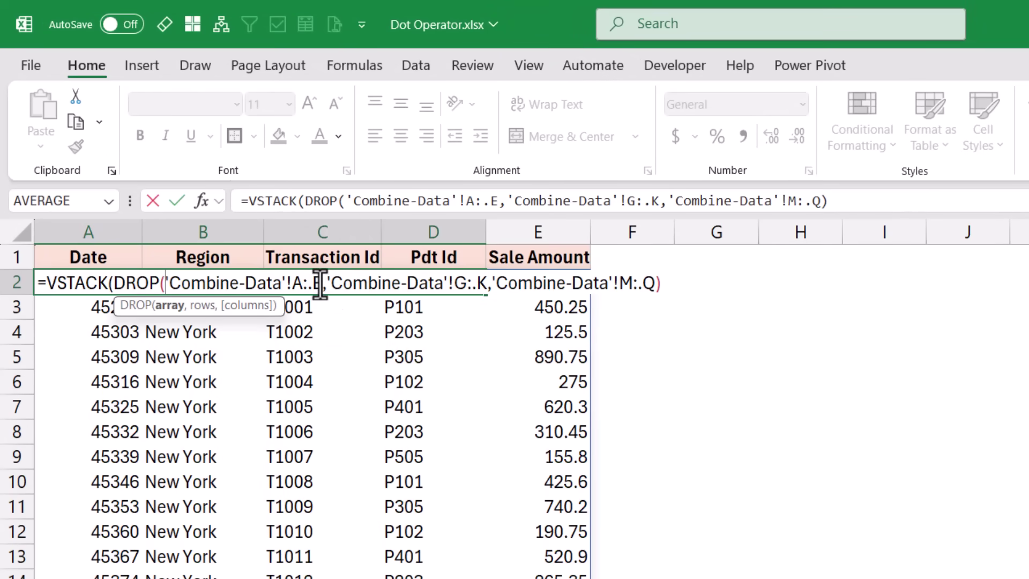
{"action": "key", "text": "Right"}
{"action": "type", "text": "1"}
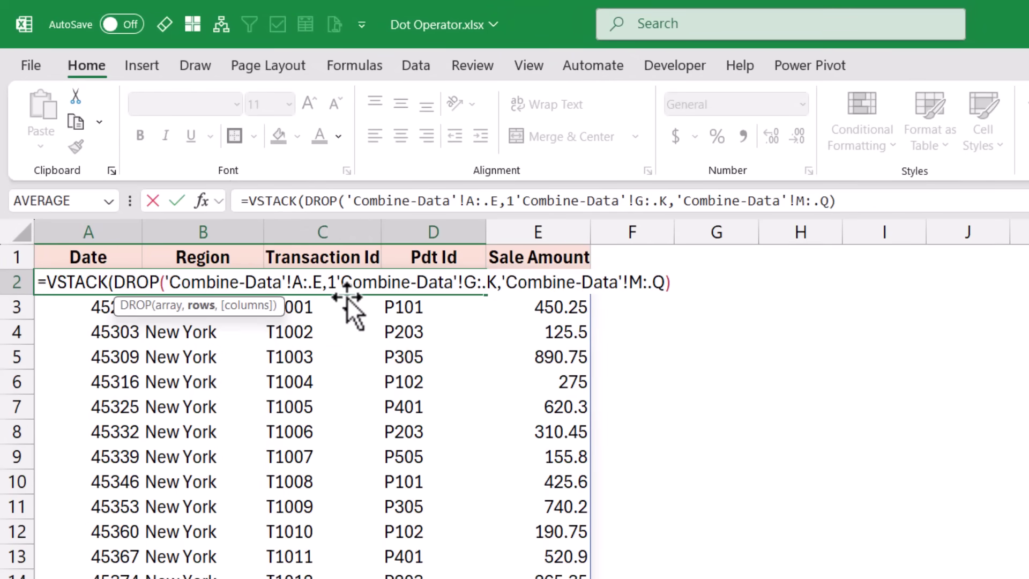
{"action": "type", "text": ")"}
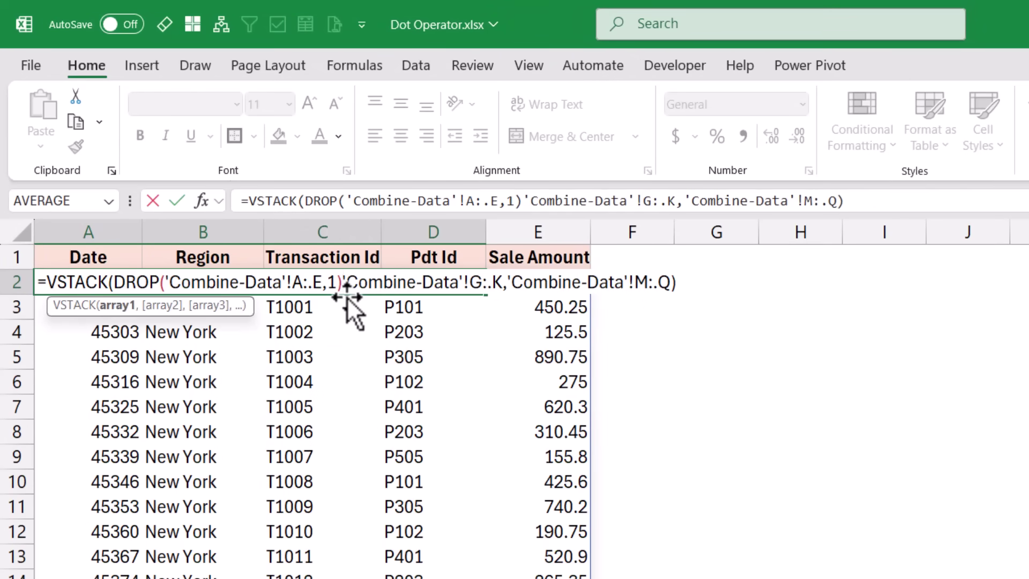
{"action": "type", "text": ",DROp("}
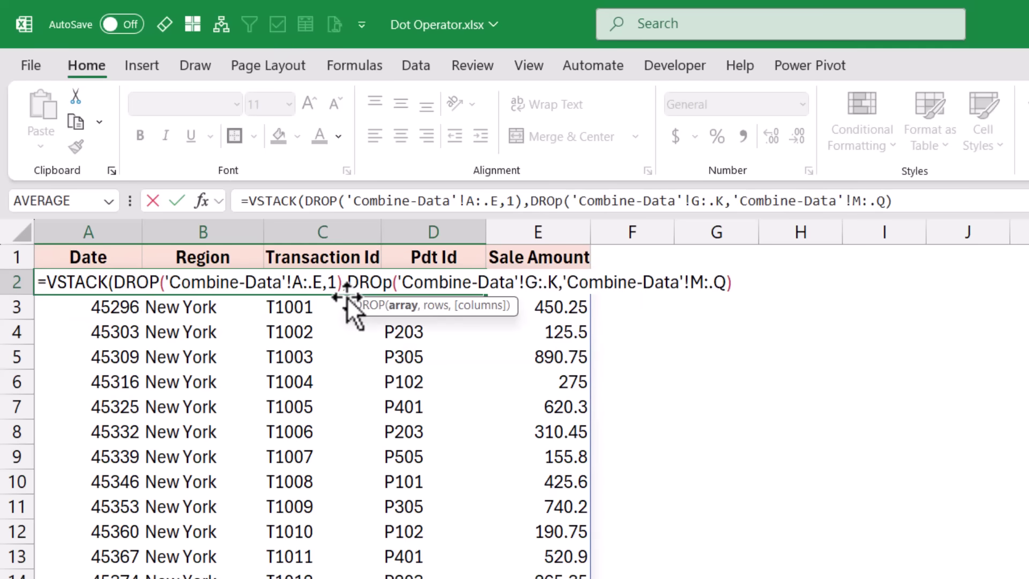
{"action": "key", "text": "ctrl+Right"}
{"action": "key", "text": "ctrl+Right"}
{"action": "key", "text": "Right"}
{"action": "key", "text": "Right"}
{"action": "key", "text": "Right"}
{"action": "type", "text": ",1"}
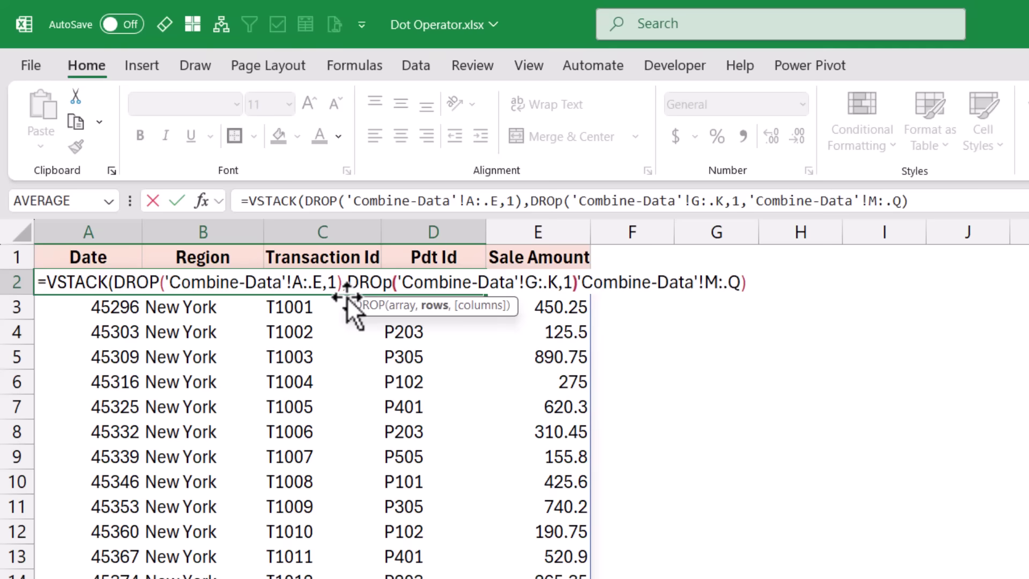
{"action": "type", "text": "),DR"}
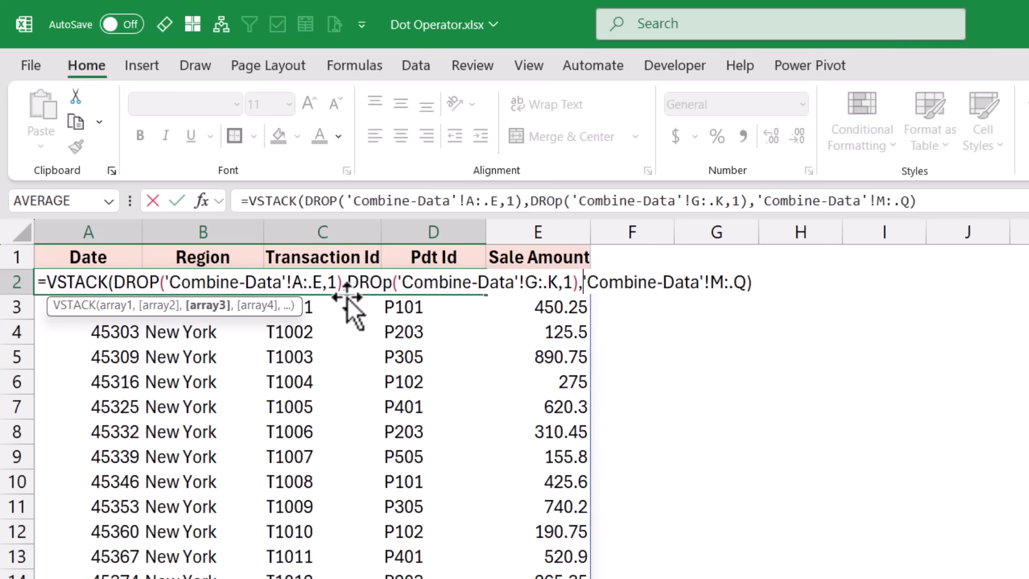
{"action": "type", "text": "OP("}
{"action": "key", "text": "ctrl+Right"}
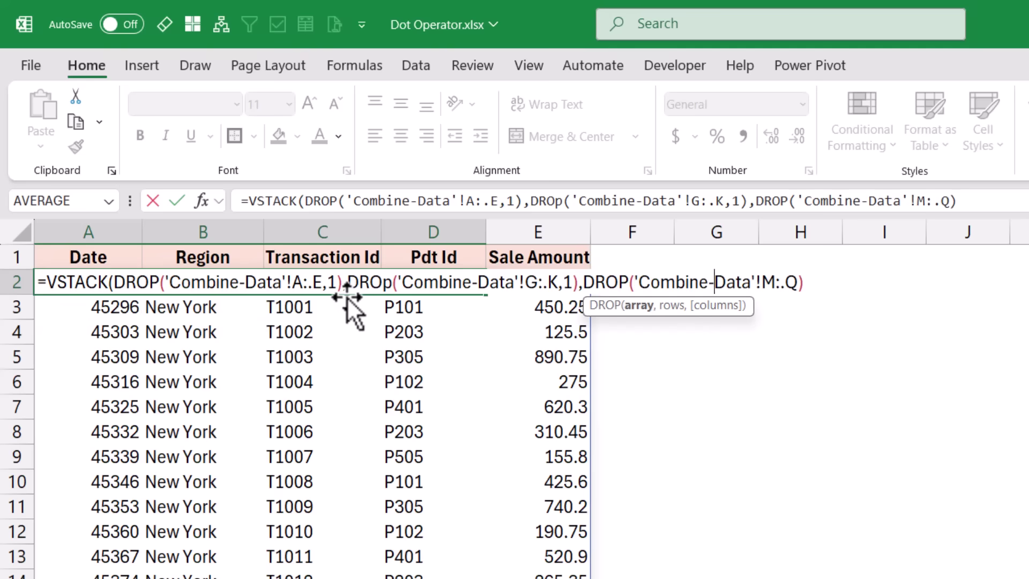
{"action": "type", "text": ",1"}
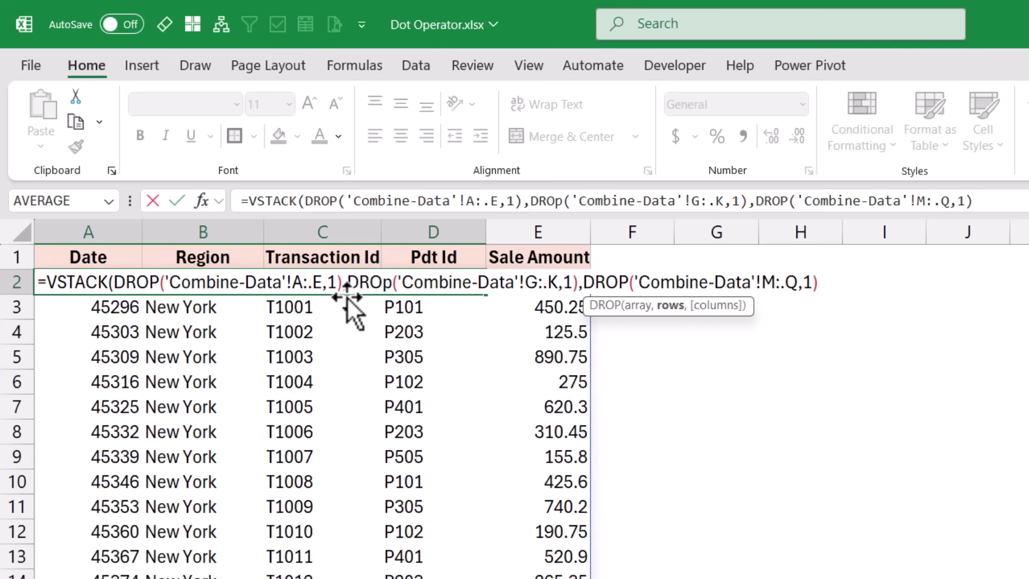
{"action": "key", "text": "Tab"}
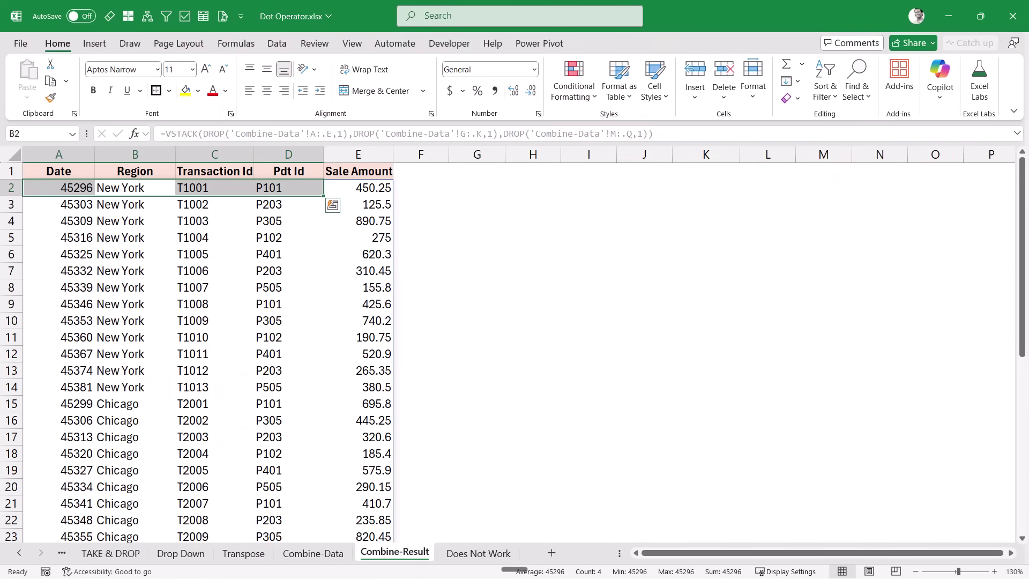
Select column A on Combine-Result to count the spilled rows
{"action": "left_click", "coordinate": [75, 156]}
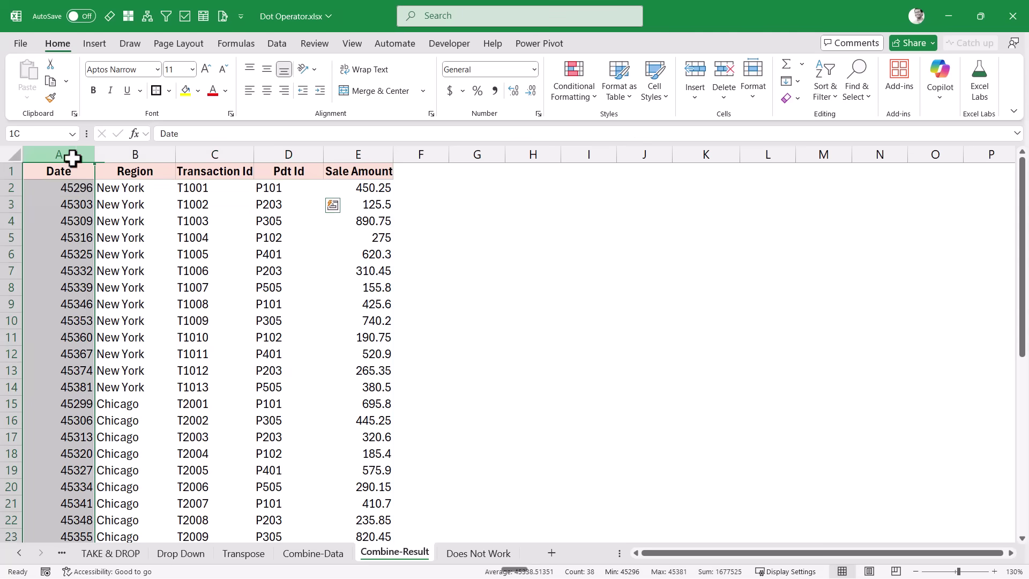
{"action": "scroll", "coordinate": [264, 310], "scroll_direction": "down", "scroll_amount": 10}
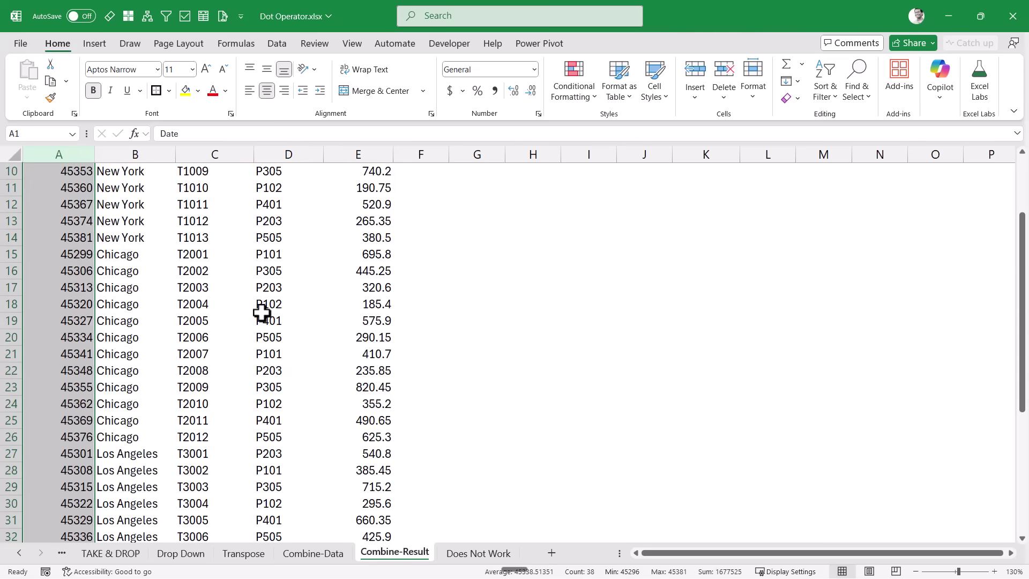
{"action": "scroll", "coordinate": [264, 313], "scroll_direction": "up", "scroll_amount": 7}
On Combine-Data, copy the last Chicago row G13:K13 into row 14 with region DELHI
{"action": "left_click", "coordinate": [316, 556]}
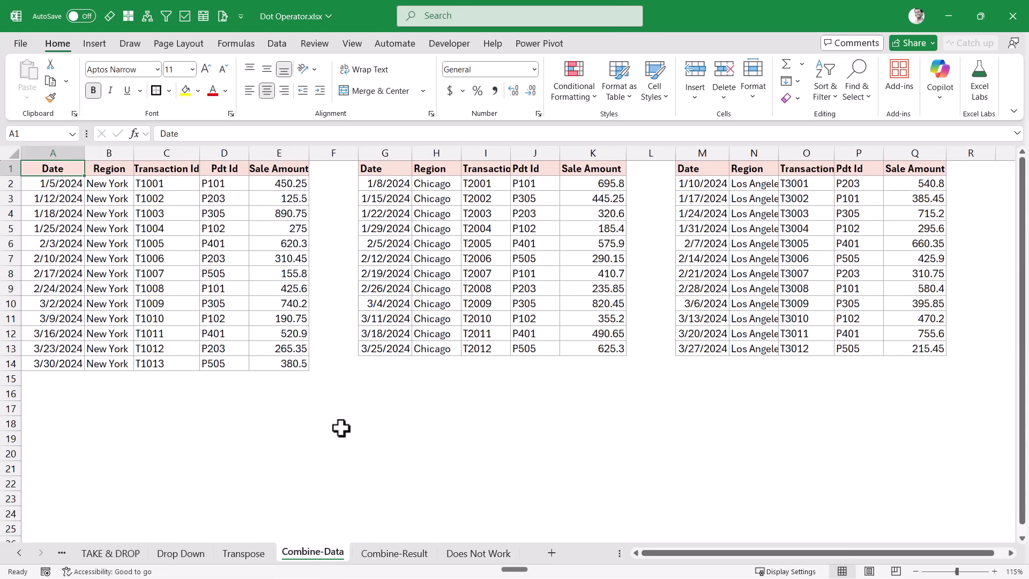
{"action": "left_click_drag", "start_coordinate": [379, 349], "coordinate": [592, 348]}
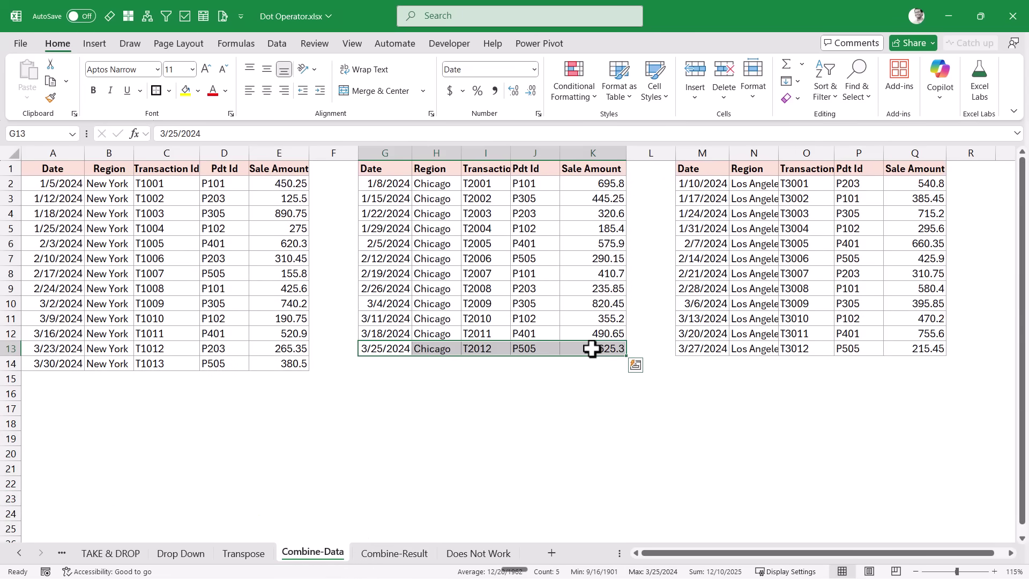
{"action": "key", "text": "ctrl+c"}
{"action": "key", "text": "Down"}
{"action": "key", "text": "ctrl+v"}
{"action": "key", "text": "Right"}
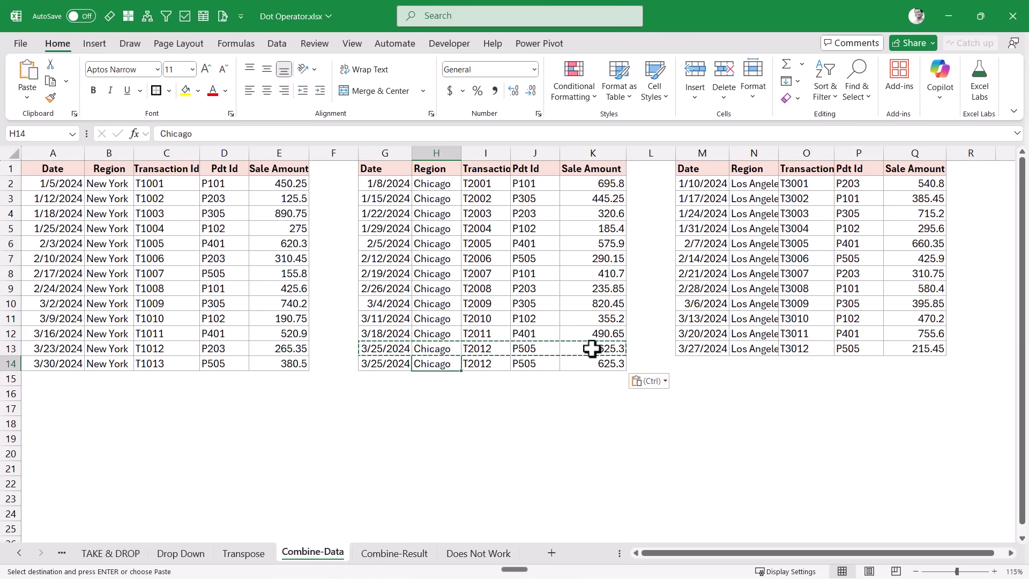
{"action": "type", "text": "DELHI"}
{"action": "key", "text": "Return"}
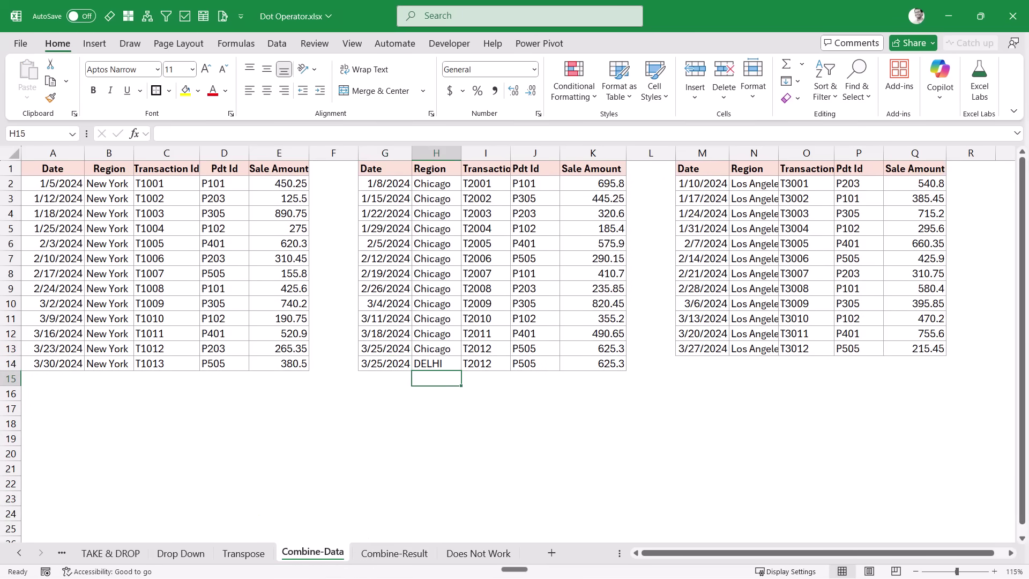
Confirm the new DELHI row appears at the bottom of the Combine-Result stack
{"action": "left_click", "coordinate": [424, 555]}
{"action": "scroll", "coordinate": [193, 360], "scroll_direction": "down", "scroll_amount": 2}
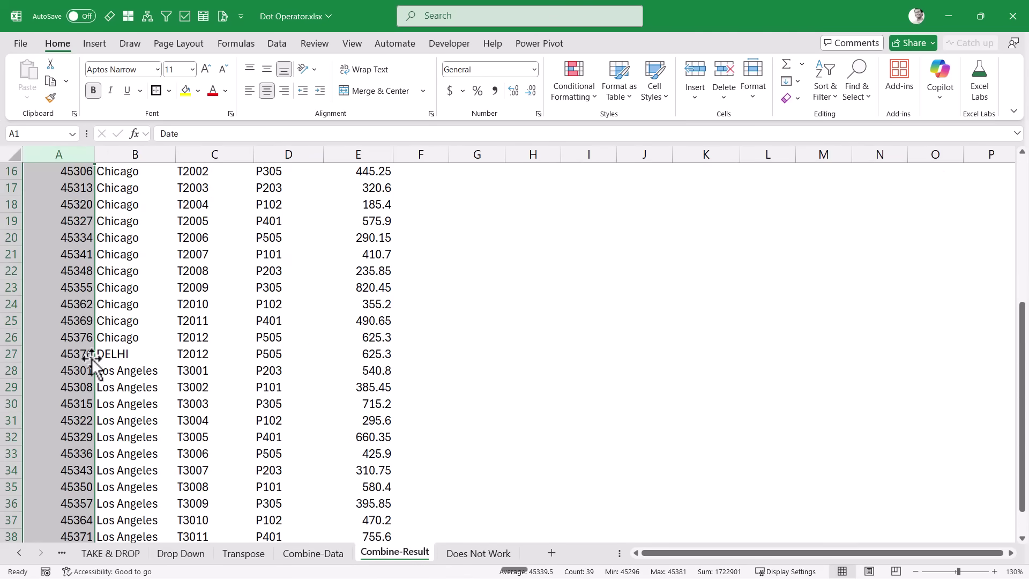
{"action": "left_click_drag", "start_coordinate": [76, 354], "coordinate": [344, 355]}
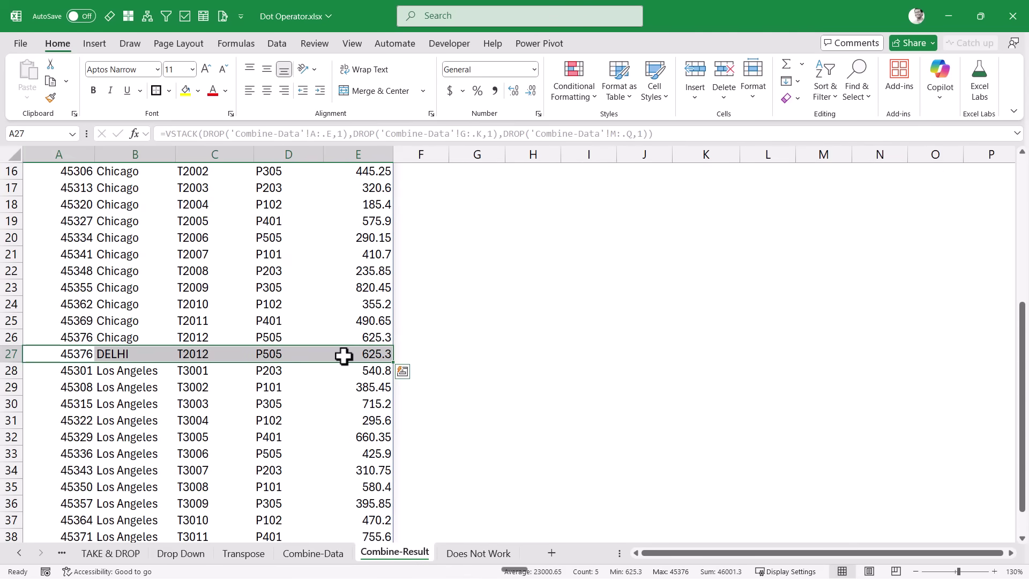
{"action": "left_click", "coordinate": [312, 553]}
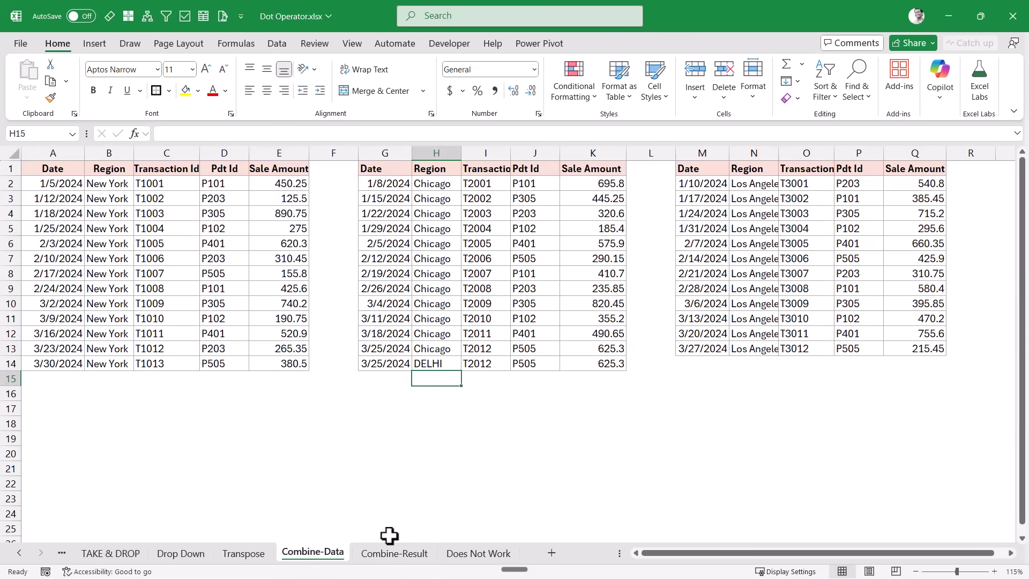
{"action": "left_click", "coordinate": [395, 553]}
Scroll back up to the top of the worksheet
{"action": "scroll", "coordinate": [374, 418], "scroll_direction": "up", "scroll_amount": 5}
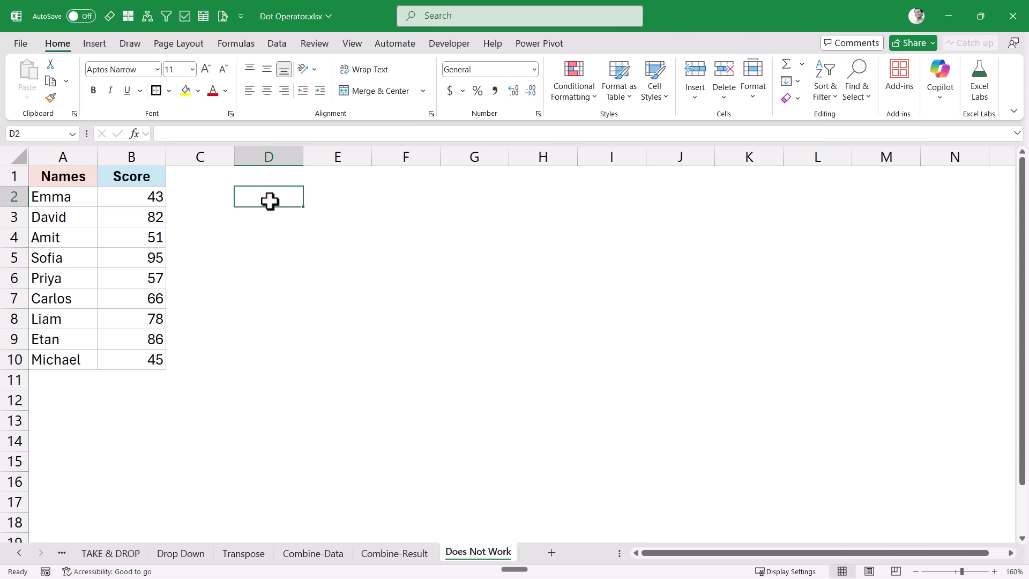
Start a direct A2:B14 reference formula in D2, then discard it
{"action": "left_click_drag", "start_coordinate": [81, 200], "coordinate": [132, 358]}
{"action": "left_click", "coordinate": [275, 195]}
{"action": "type", "text": "="}
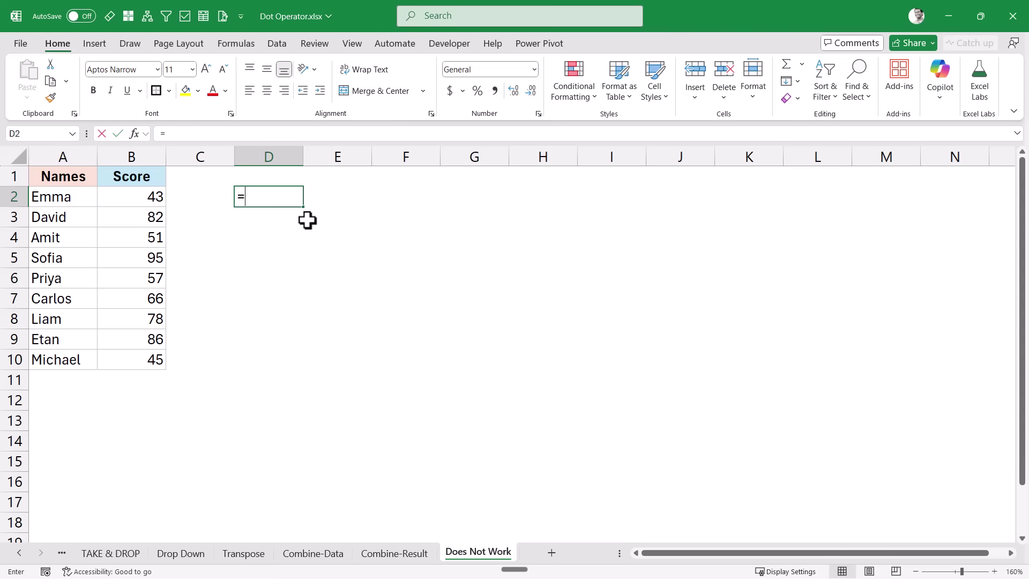
{"action": "left_click_drag", "start_coordinate": [80, 199], "coordinate": [143, 452]}
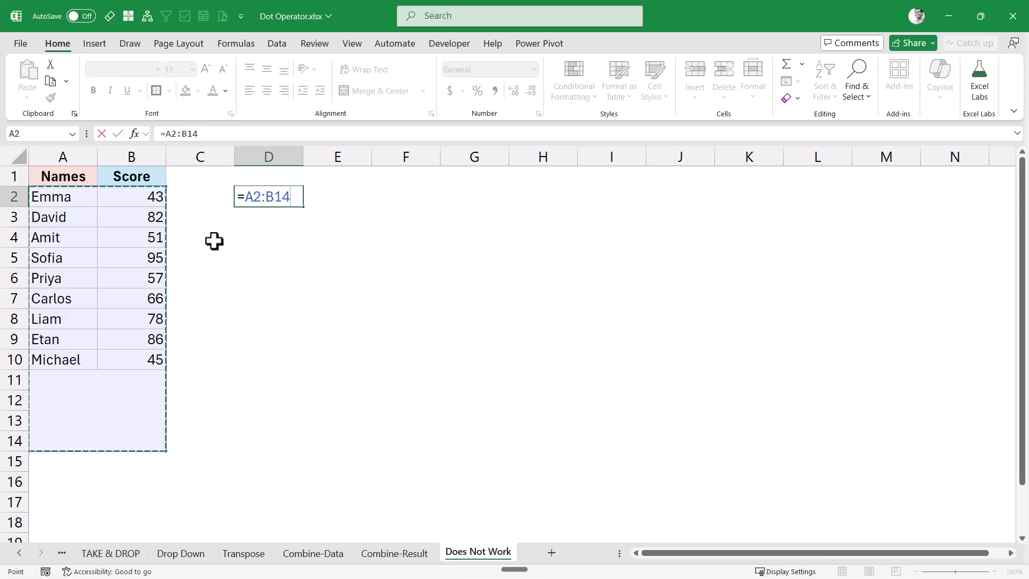
{"action": "double_click", "coordinate": [263, 196]}
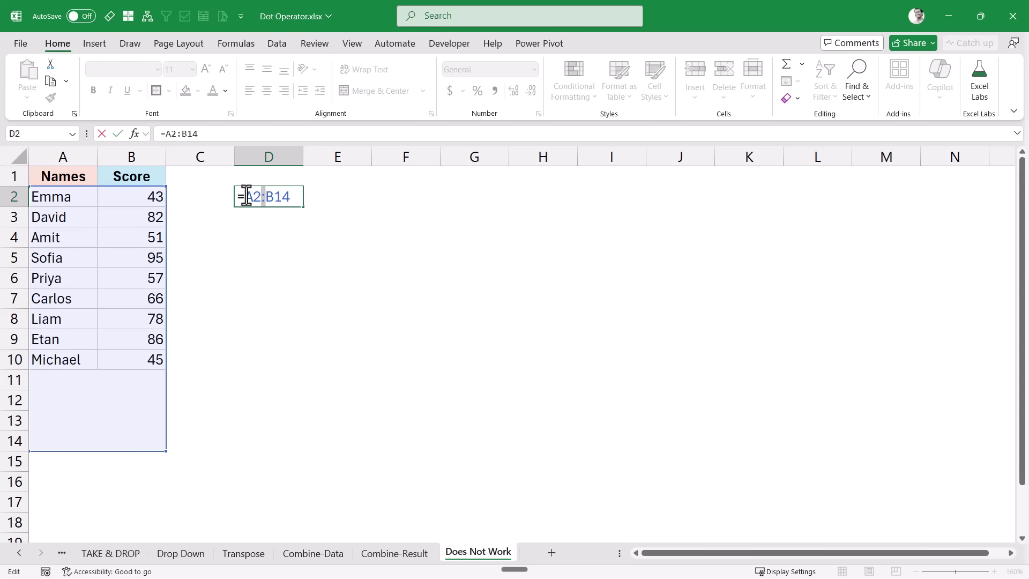
{"action": "left_click_drag", "start_coordinate": [246, 196], "coordinate": [292, 196]}
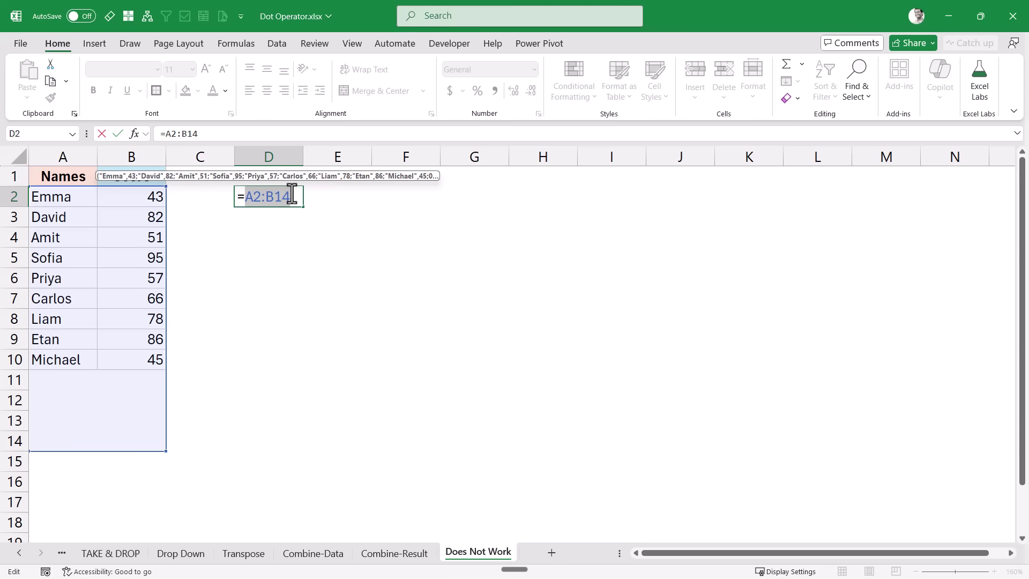
{"action": "key", "text": "Escape"}
Enter =INDIRECT("A2:B100") in D2, spilling the names and scores followed by zeros
{"action": "type", "text": "=ind"}
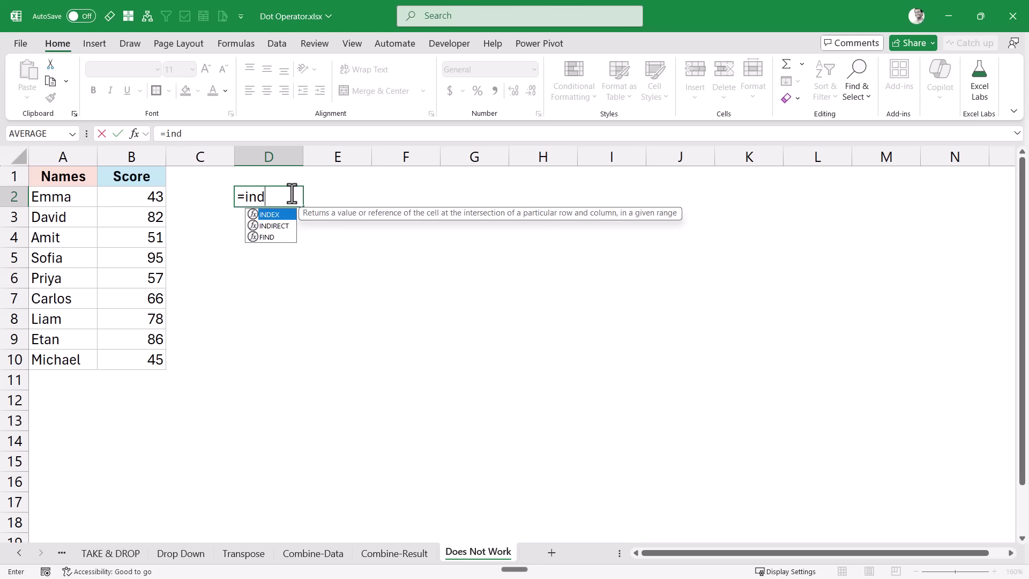
{"action": "type", "text": "ire"}
{"action": "key", "text": "Tab"}
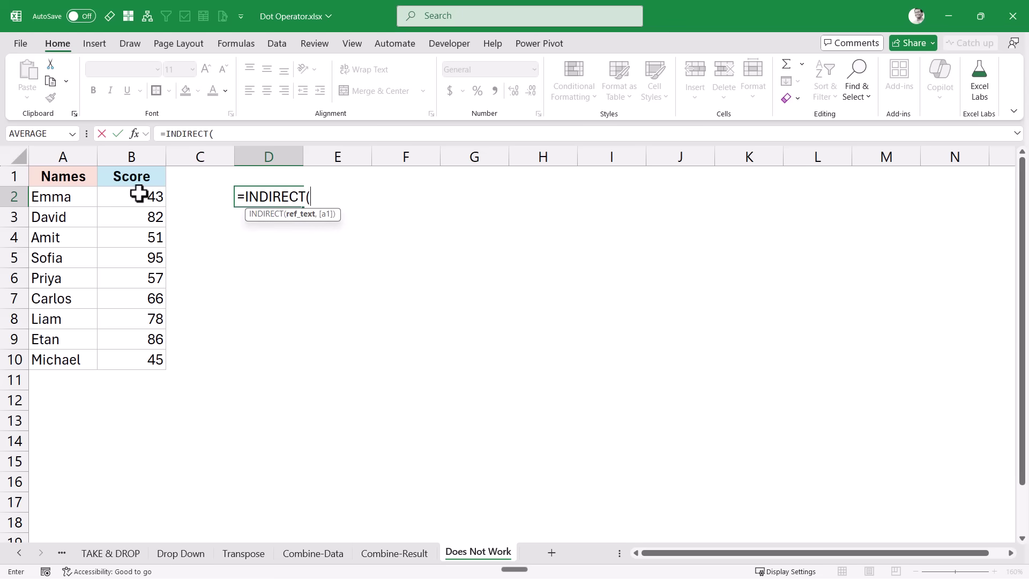
{"action": "type", "text": "A2"}
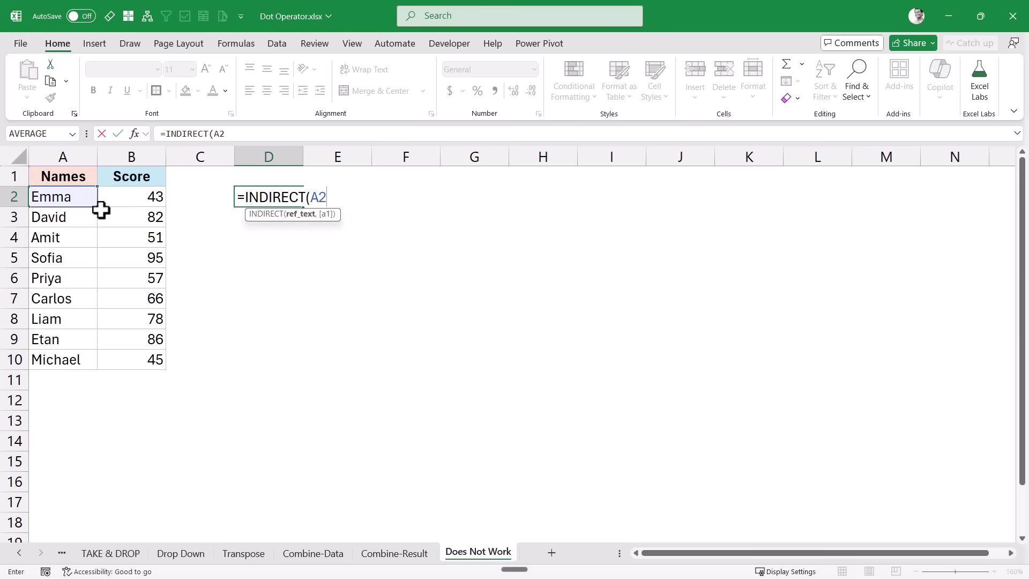
{"action": "type", "text": ":B100"}
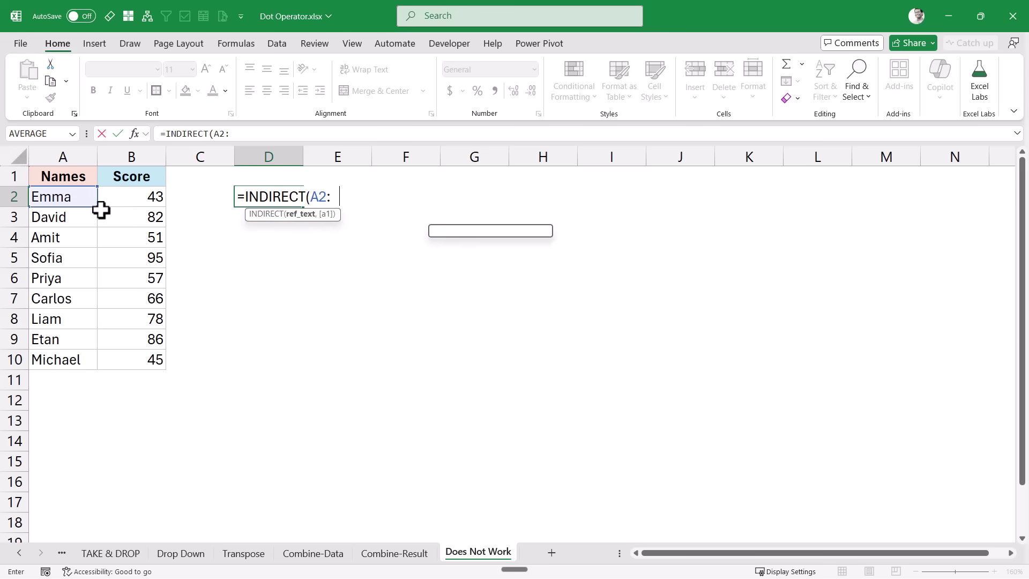
{"action": "type", "text": ")"}
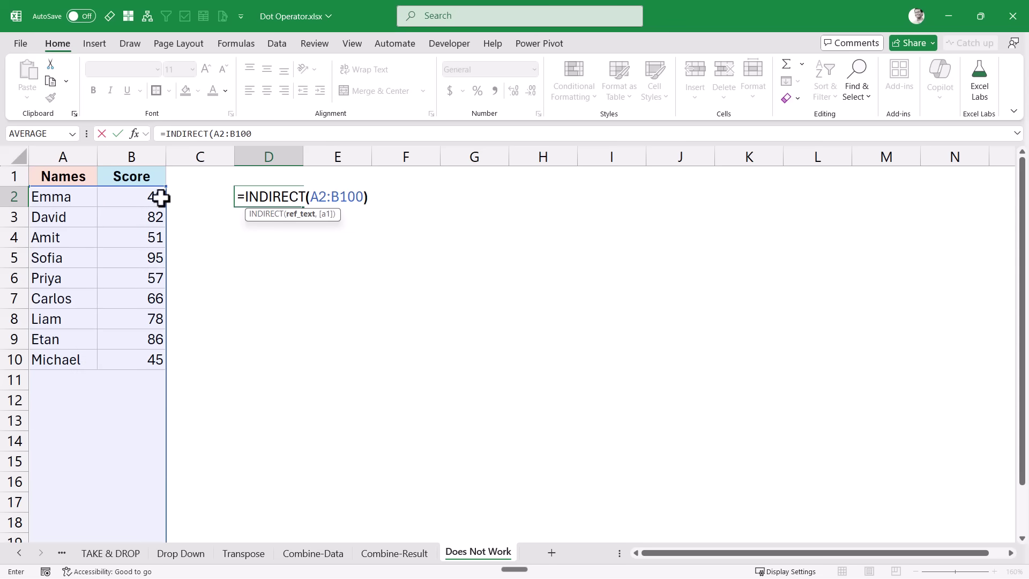
{"action": "left_click", "coordinate": [311, 197]}
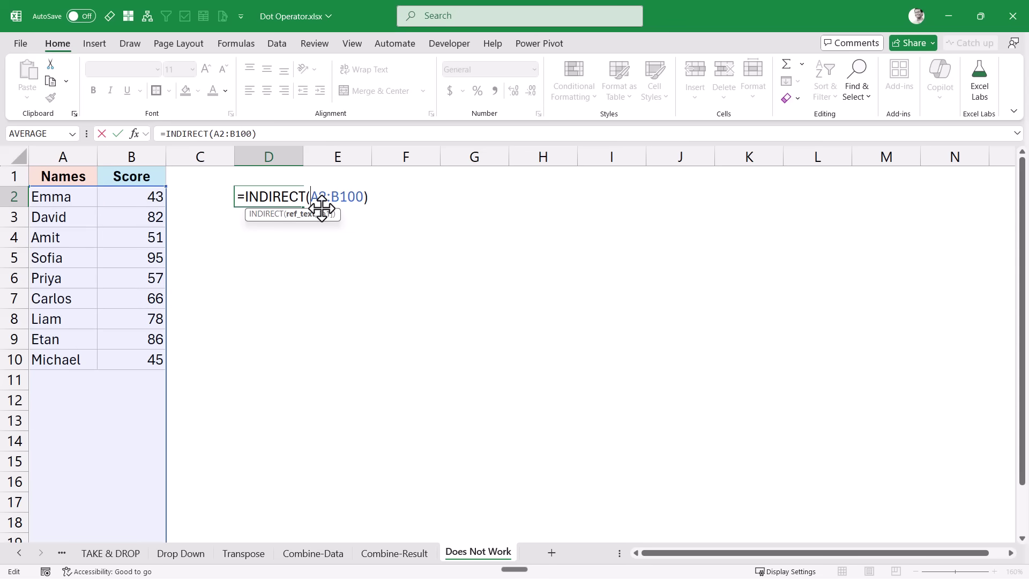
{"action": "type", "text": "\""}
{"action": "left_click", "coordinate": [367, 197]}
{"action": "type", "text": "\""}
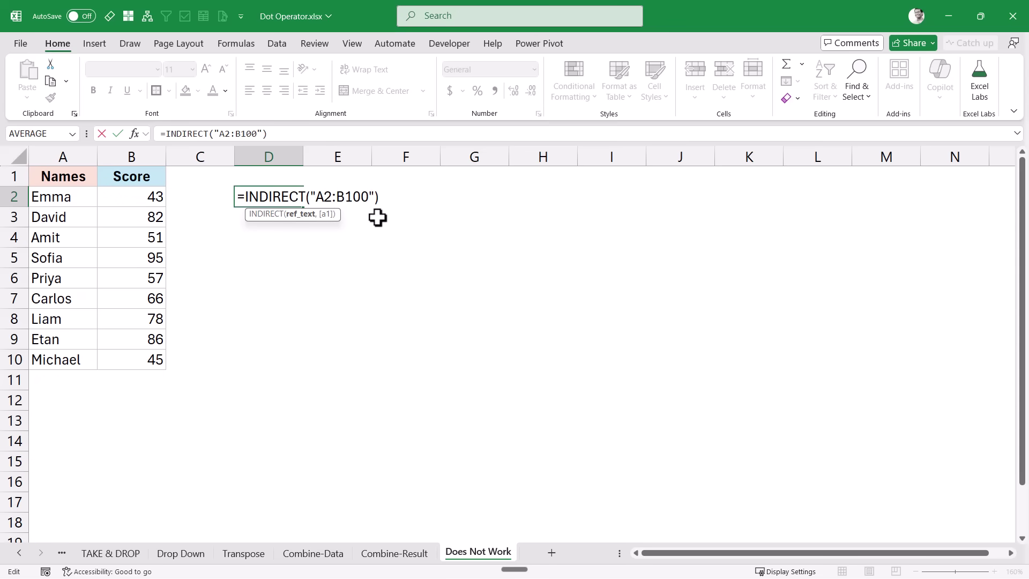
{"action": "key", "text": "Return"}
{"action": "key", "text": "Up"}
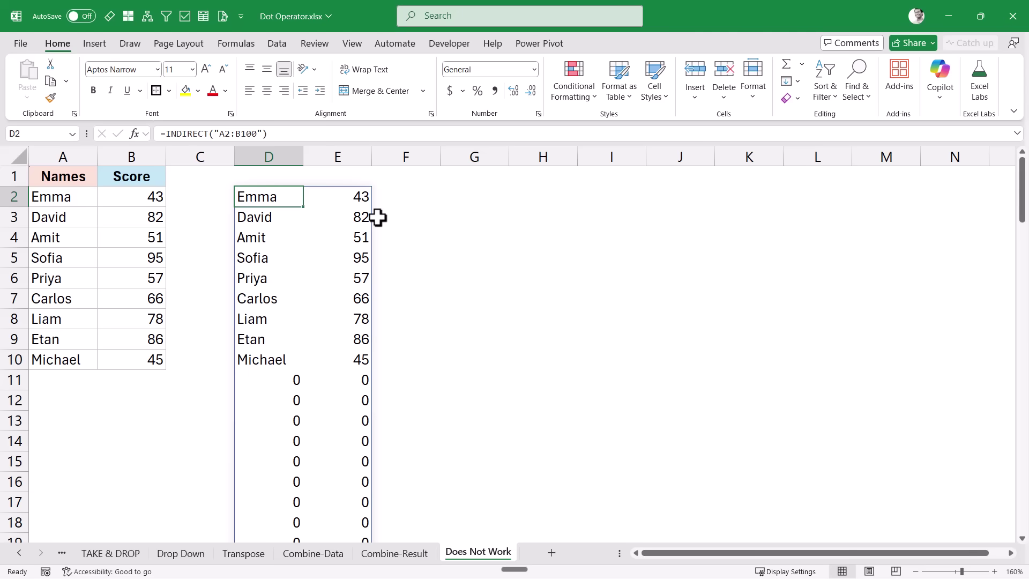
Change D2 to =INDIRECT("A2:.B100"), see it return #REF!, then clear D2
{"action": "key", "text": "F2"}
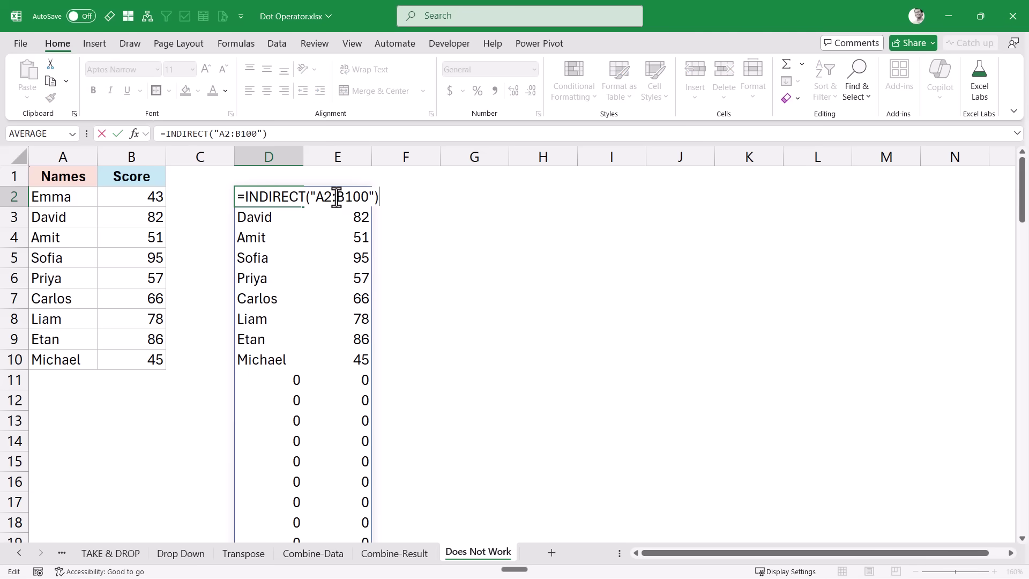
{"action": "type", "text": "."}
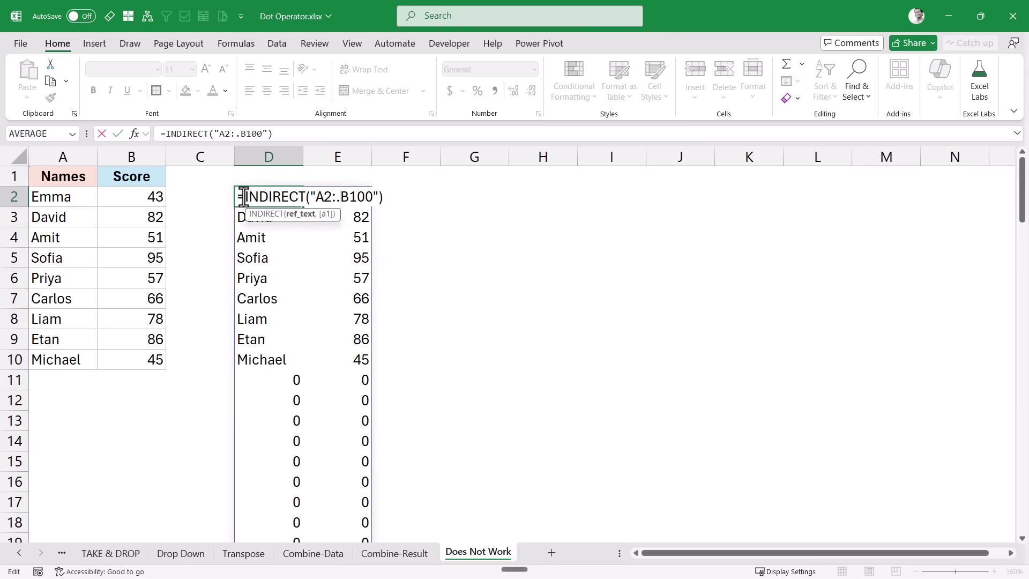
{"action": "key", "text": "Return"}
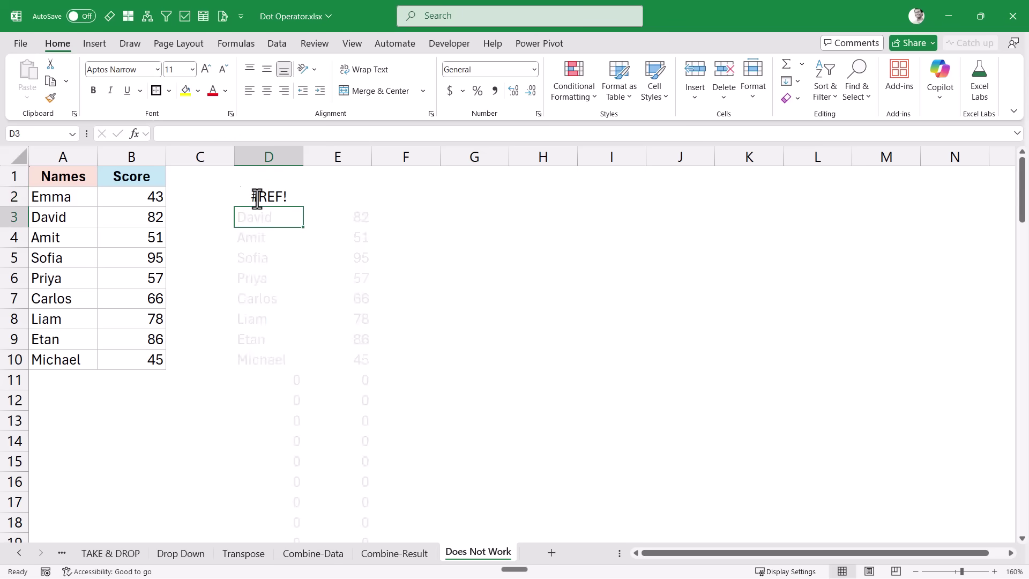
{"action": "left_click", "coordinate": [257, 199]}
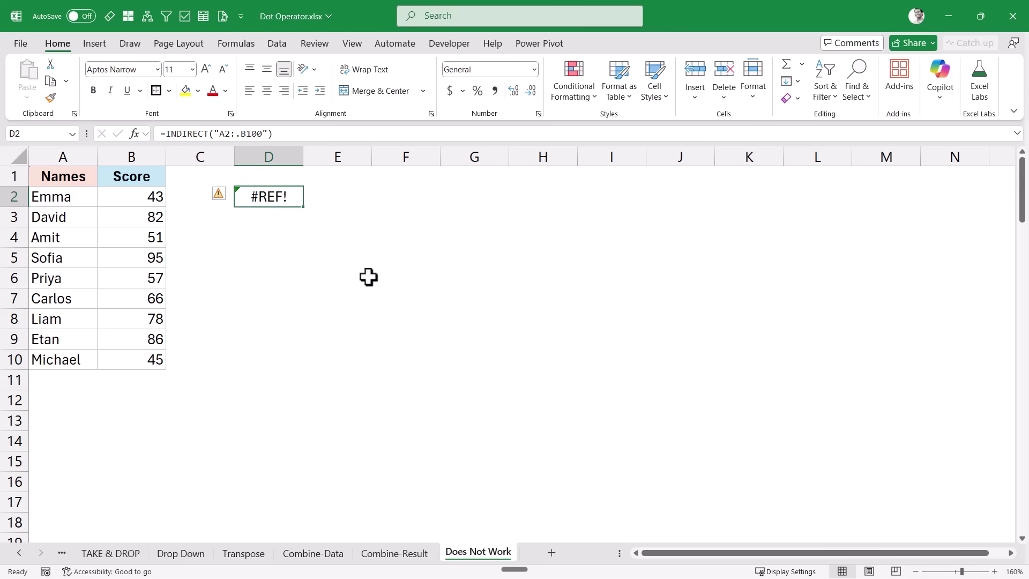
{"action": "key", "text": "Delete"}
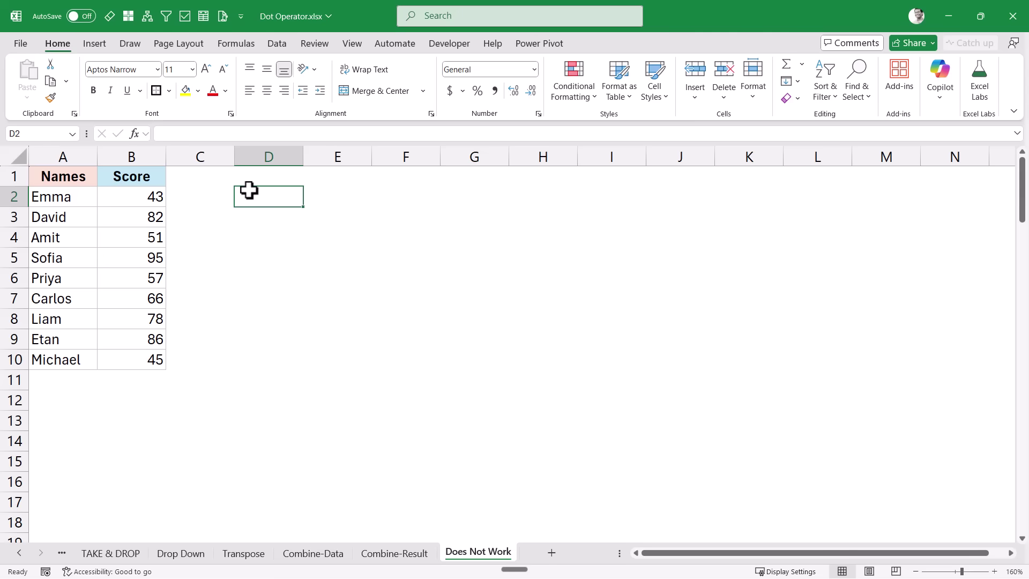
Enter =XLOOKUP("Sofia",A2:A10,B2:B10) in D2
{"action": "type", "text": "=xloo"}
{"action": "key", "text": "Tab"}
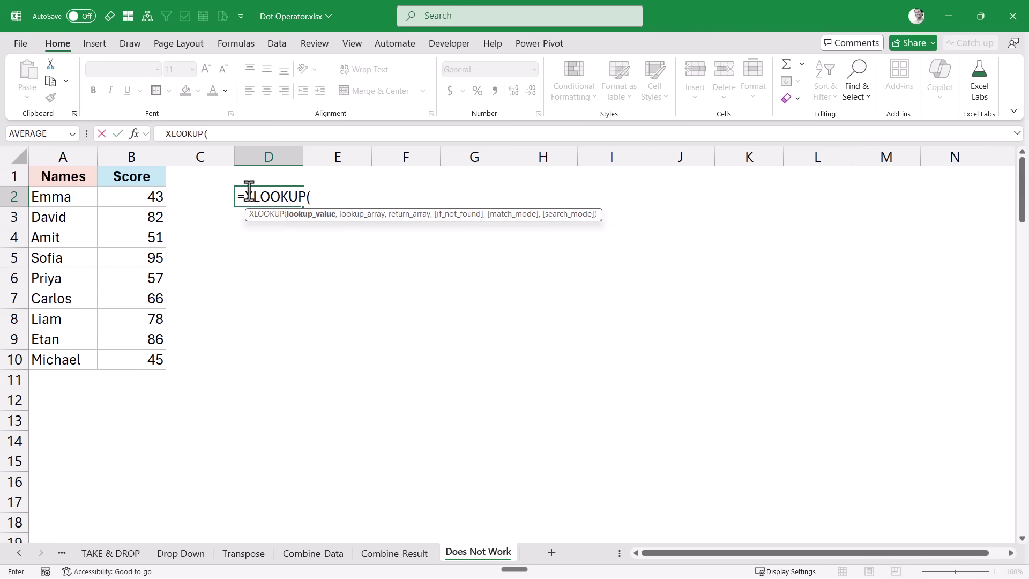
{"action": "type", "text": "\"Sofia\"."}
{"action": "key", "text": "BackSpace"}
{"action": "type", "text": ","}
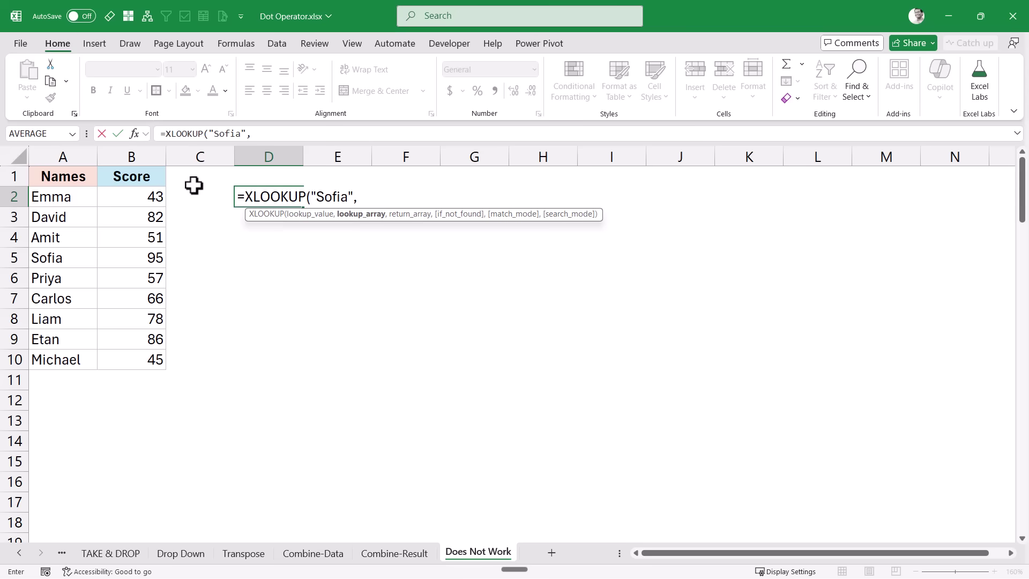
{"action": "left_click_drag", "start_coordinate": [79, 202], "coordinate": [69, 354]}
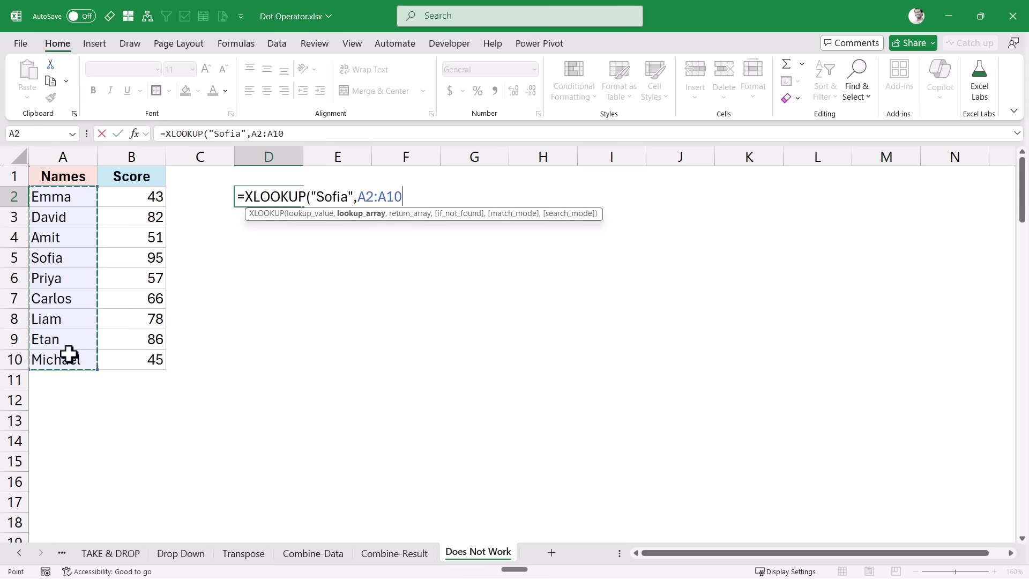
{"action": "type", "text": ","}
{"action": "left_click_drag", "start_coordinate": [121, 197], "coordinate": [122, 358]}
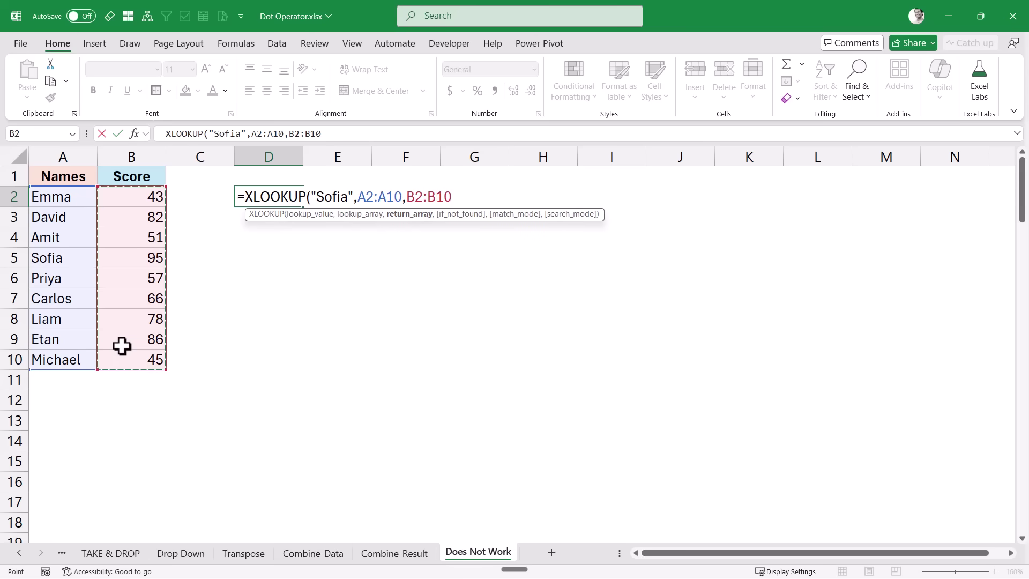
{"action": "key", "text": "Return"}
{"action": "key", "text": "Up"}
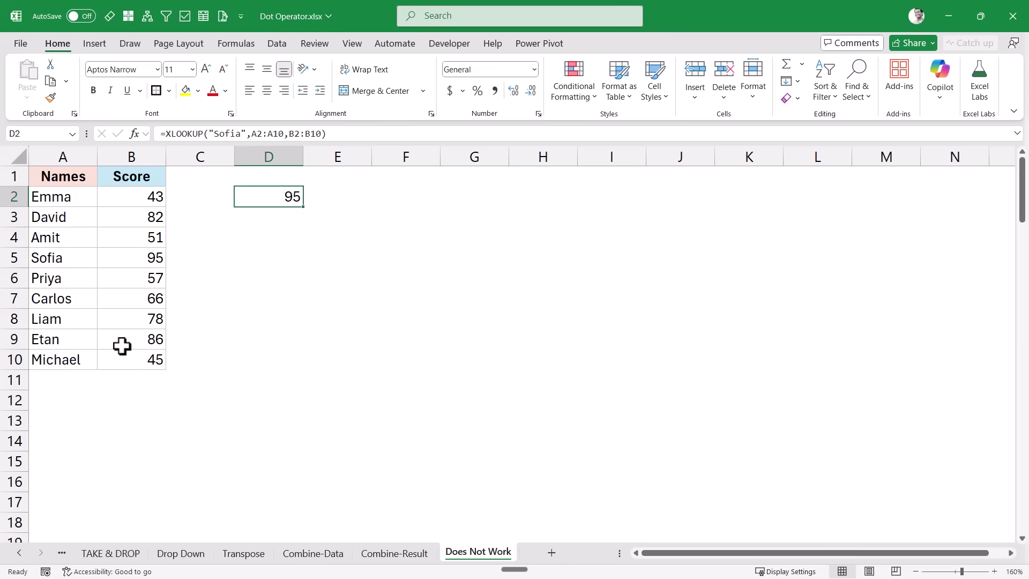
Compare Sofia's score in B5 with D2's result of 95
{"action": "left_click", "coordinate": [143, 260]}
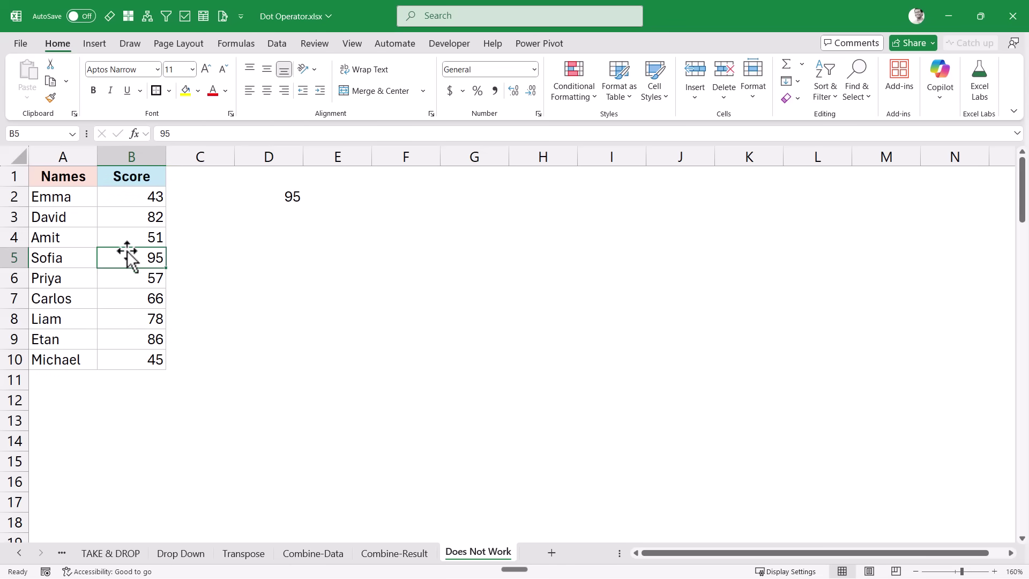
{"action": "key", "text": "F2"}
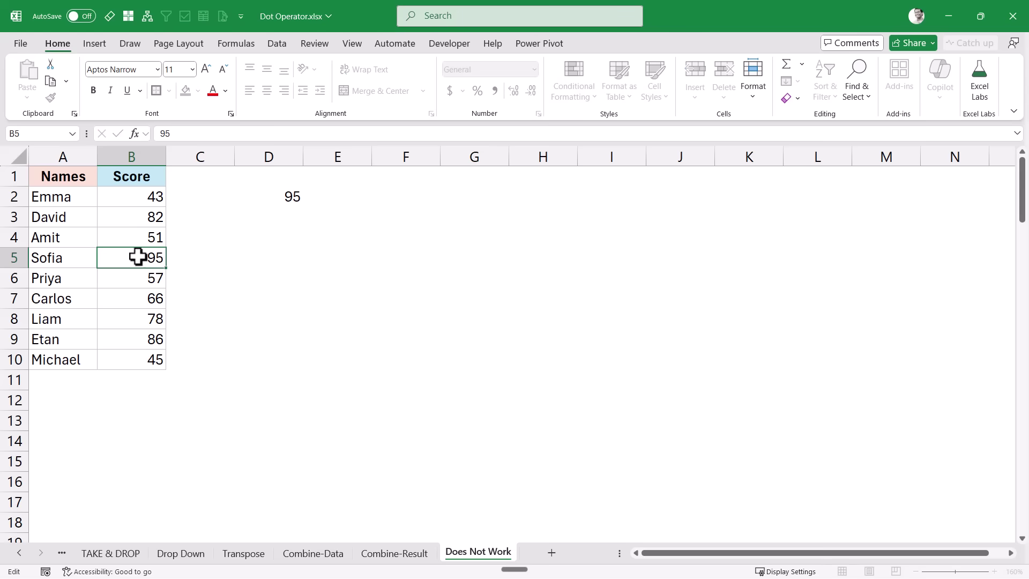
{"action": "left_click", "coordinate": [273, 197]}
{"action": "key", "text": "F2"}
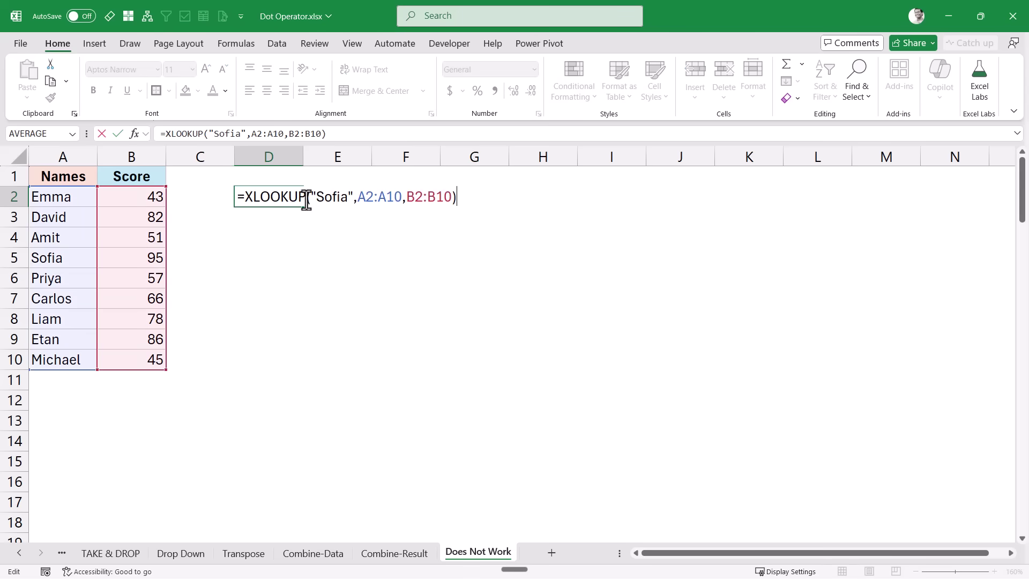
{"action": "type", "text": ":B100"}
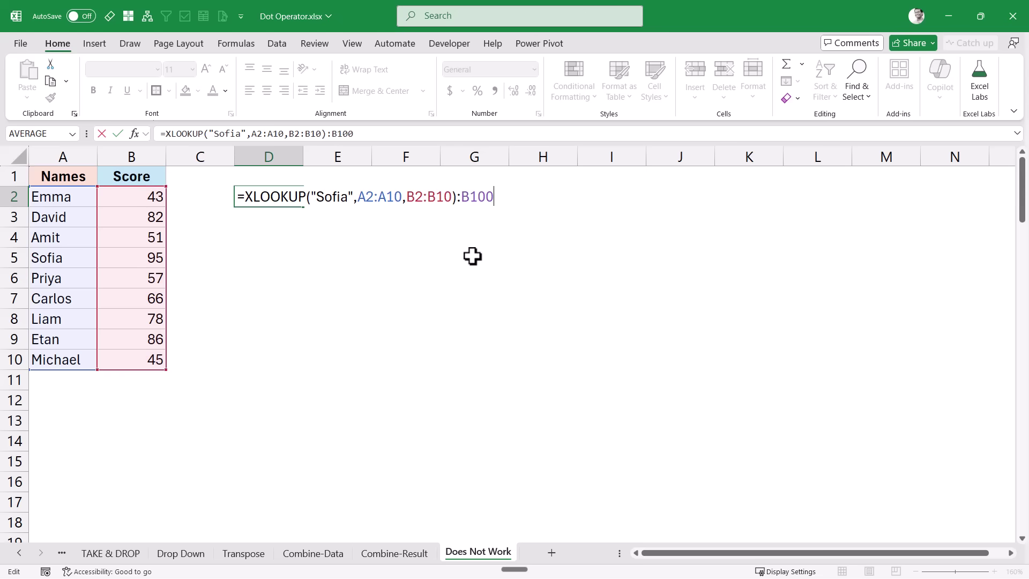
{"action": "key", "text": "ctrl+Return"}
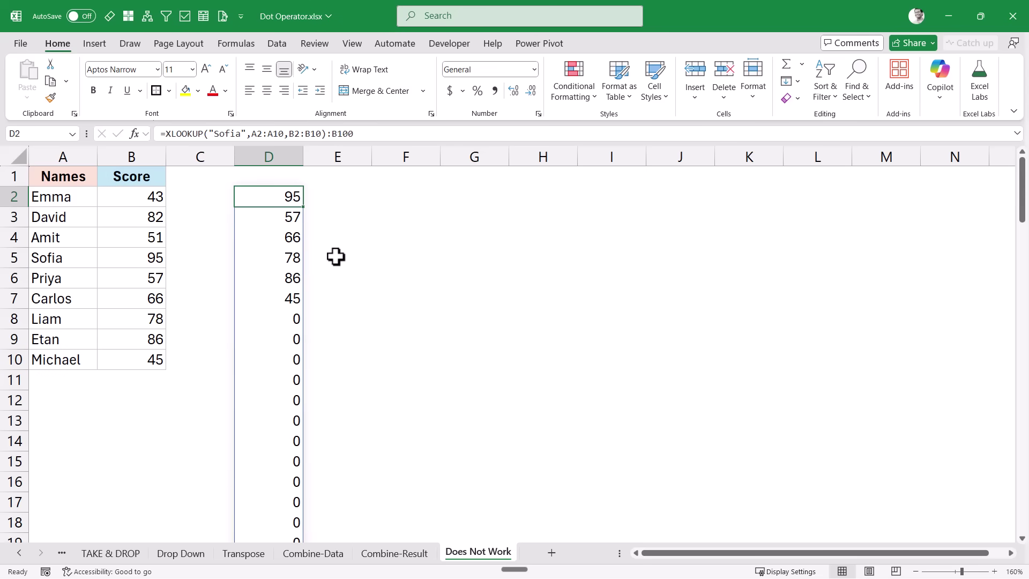
{"action": "left_click_drag", "start_coordinate": [159, 257], "coordinate": [142, 555]}
{"action": "scroll", "coordinate": [172, 393], "scroll_direction": "up", "scroll_amount": 5}
{"action": "left_click", "coordinate": [267, 192]}
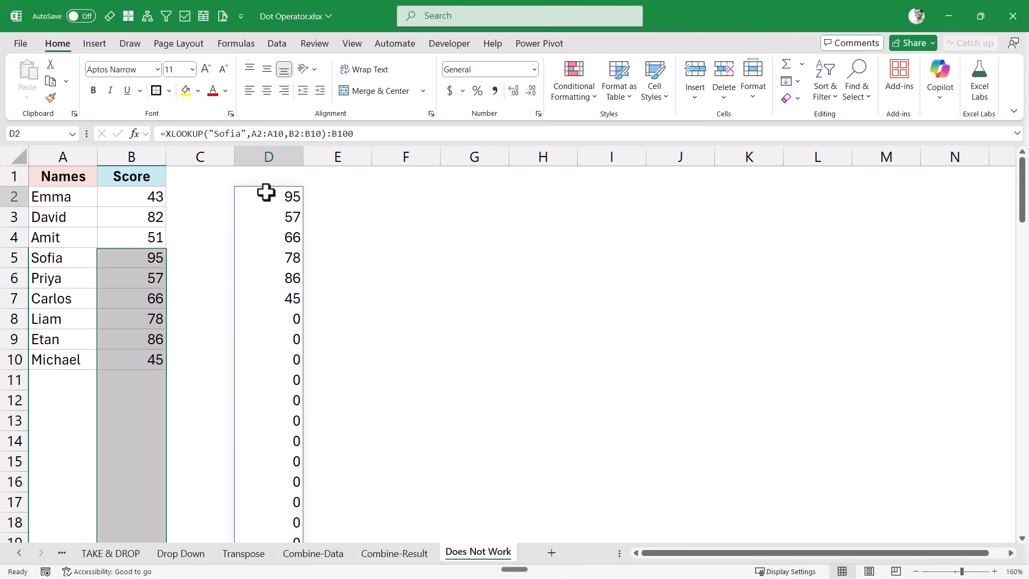
{"action": "double_click", "coordinate": [267, 192]}
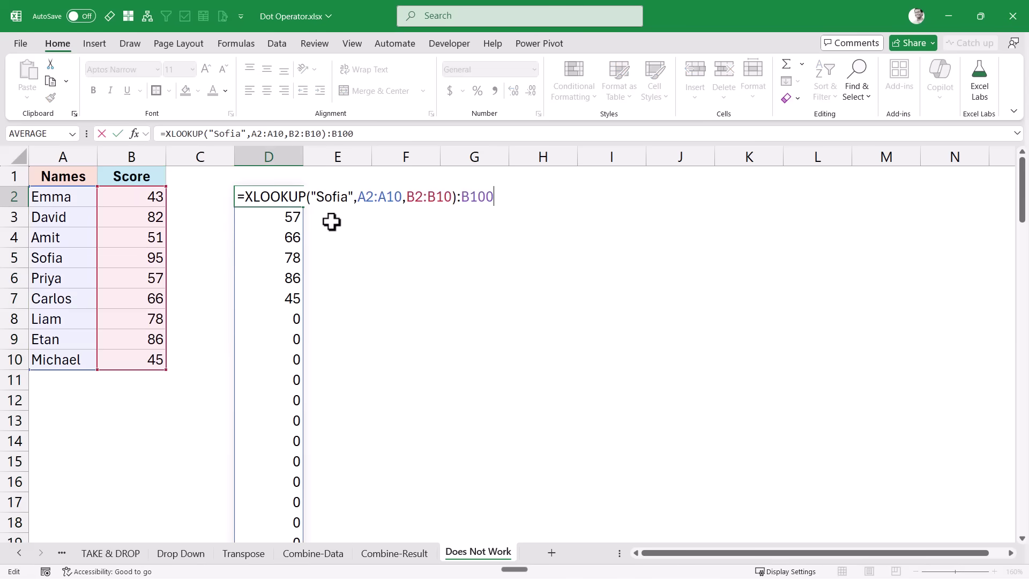
{"action": "left_click", "coordinate": [453, 197]}
{"action": "left_click_drag", "start_coordinate": [427, 197], "coordinate": [247, 198]}
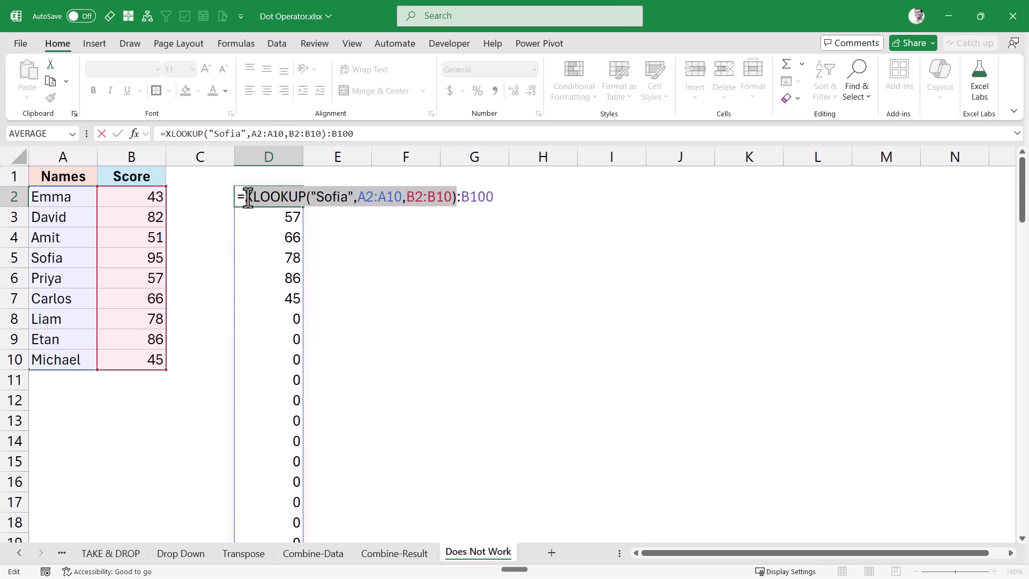
{"action": "left_click", "coordinate": [464, 198]}
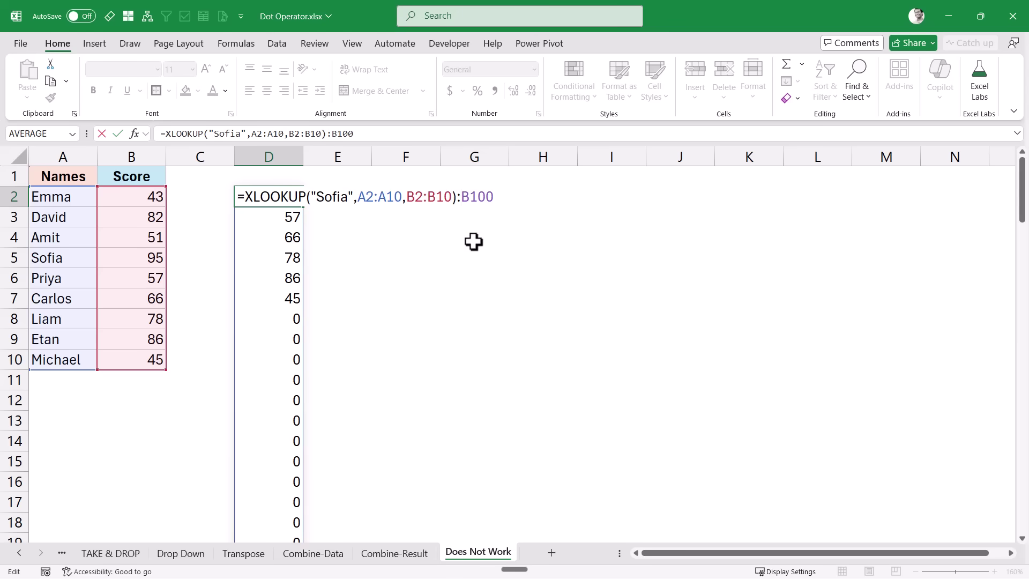
{"action": "type", "text": "."}
{"action": "key", "text": "Return"}
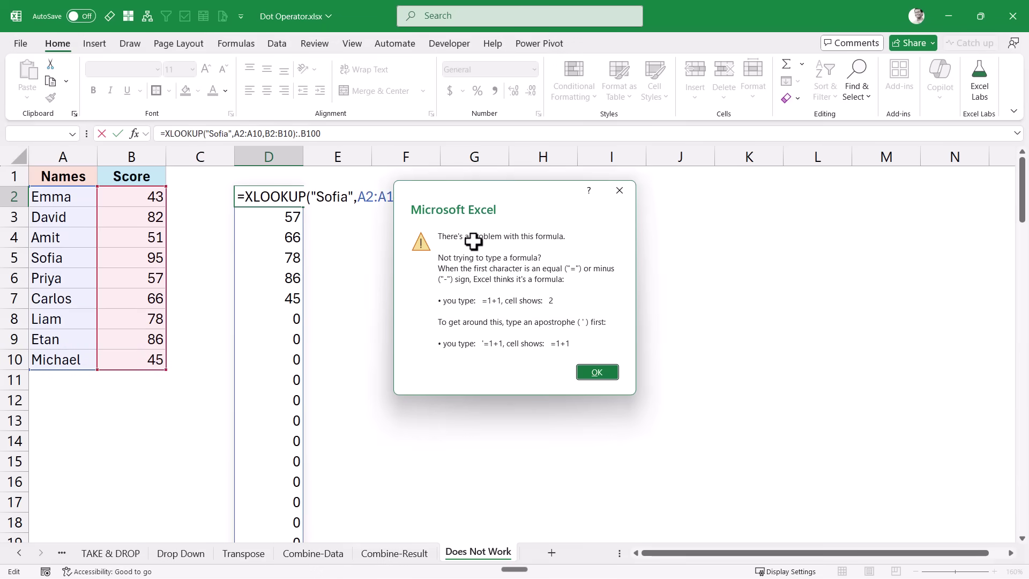
{"action": "key", "text": "Return"}
{"action": "left_click", "coordinate": [464, 199]}
{"action": "key", "text": "BackSpace"}
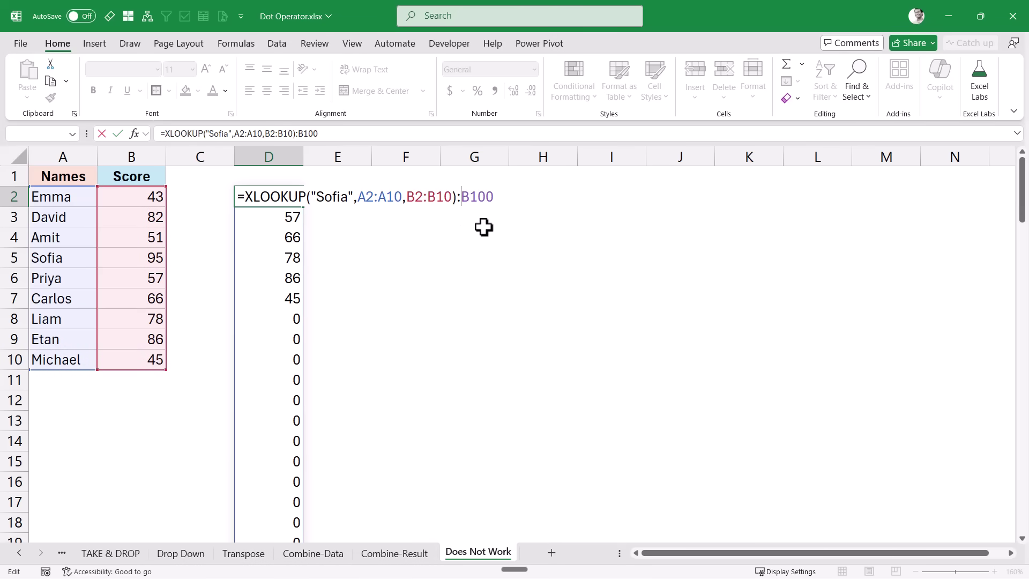
Wrap D2's formula in TRIMRANGE, then compare its spill D2:D6 with scores B5:B10
{"action": "left_click", "coordinate": [245, 197]}
{"action": "type", "text": "TRIMRANGE"}
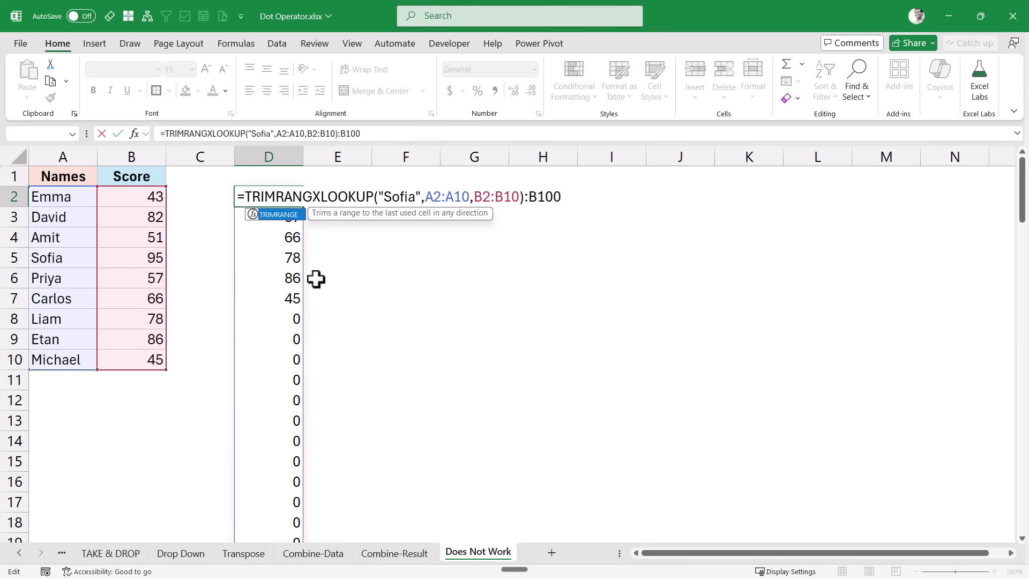
{"action": "type", "text": "("}
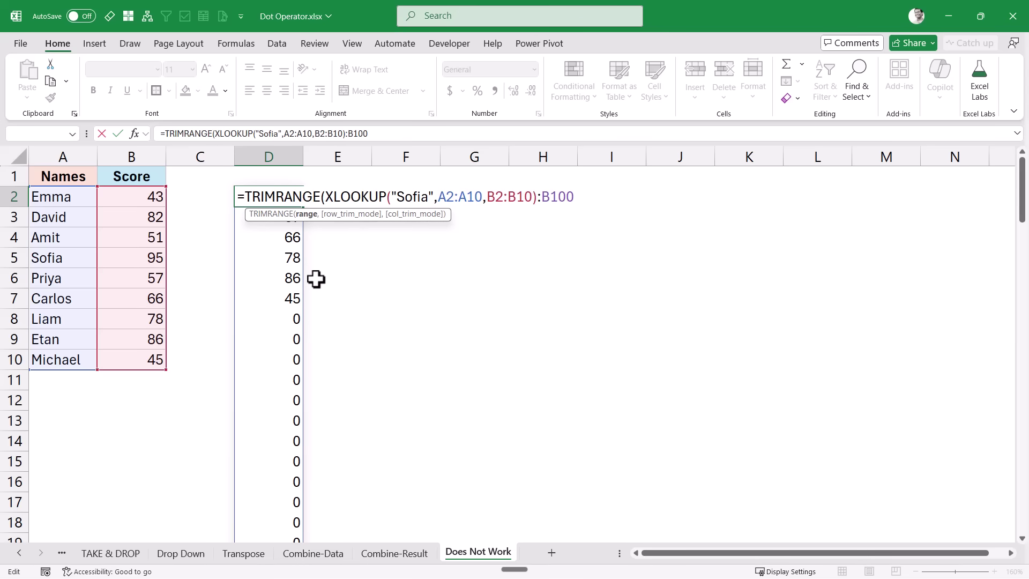
{"action": "left_click", "coordinate": [583, 197]}
{"action": "key", "text": "BackSpace"}
{"action": "key", "text": "BackSpace"}
{"action": "left_click", "coordinate": [474, 138]}
{"action": "key", "text": "Return"}
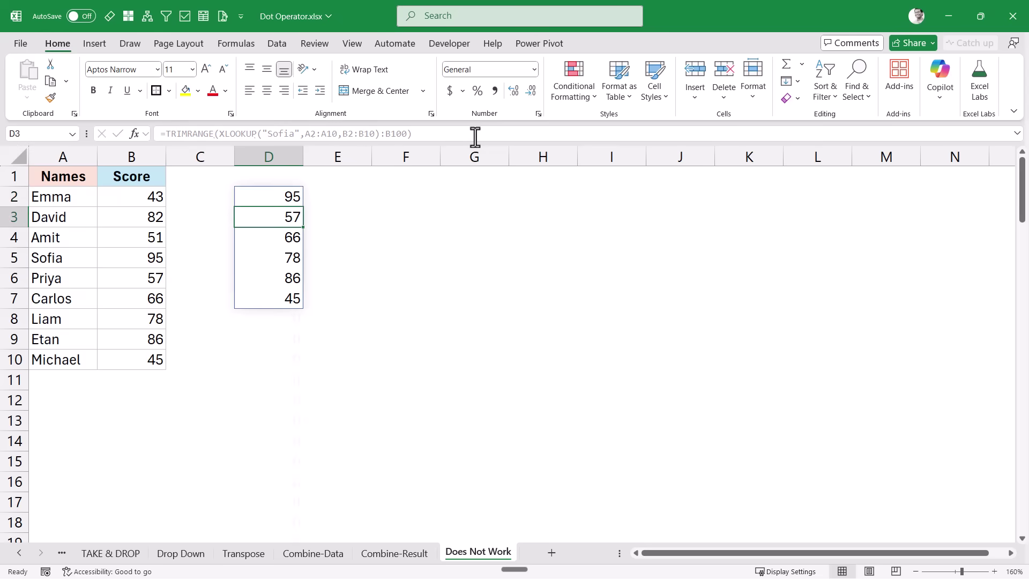
{"action": "key", "text": "Up"}
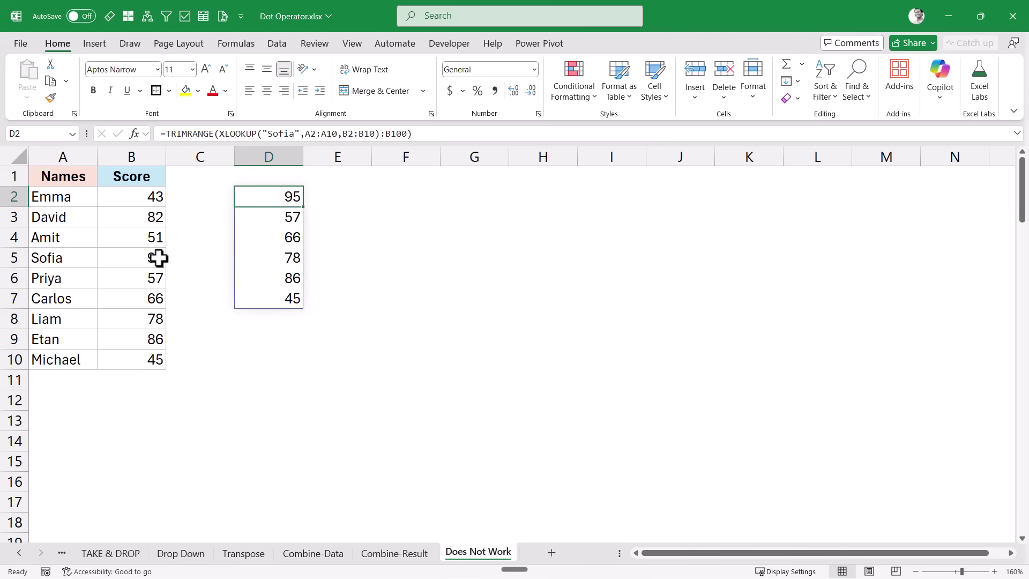
{"action": "left_click_drag", "start_coordinate": [158, 257], "coordinate": [131, 359]}
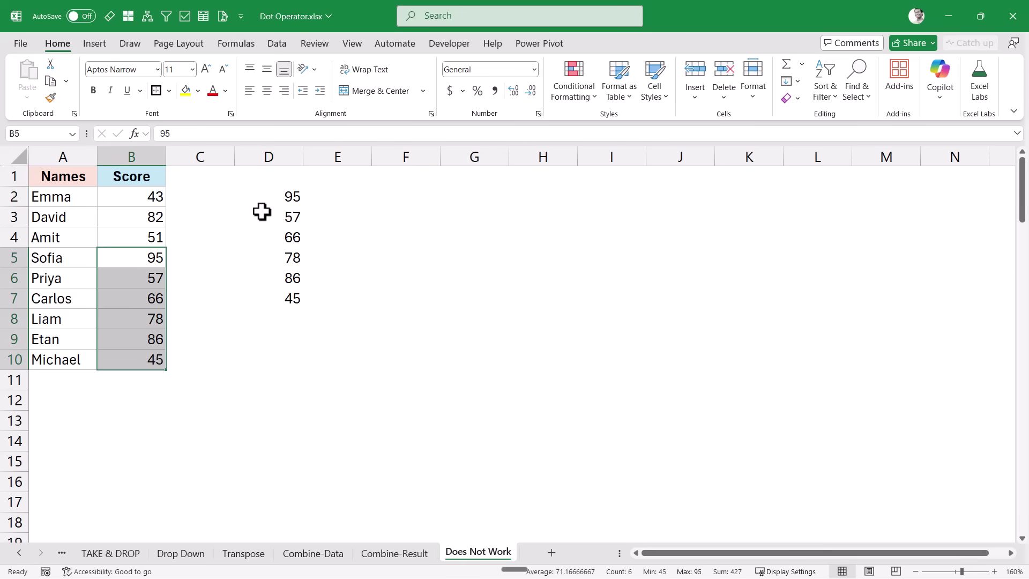
{"action": "left_click_drag", "start_coordinate": [266, 197], "coordinate": [266, 284]}
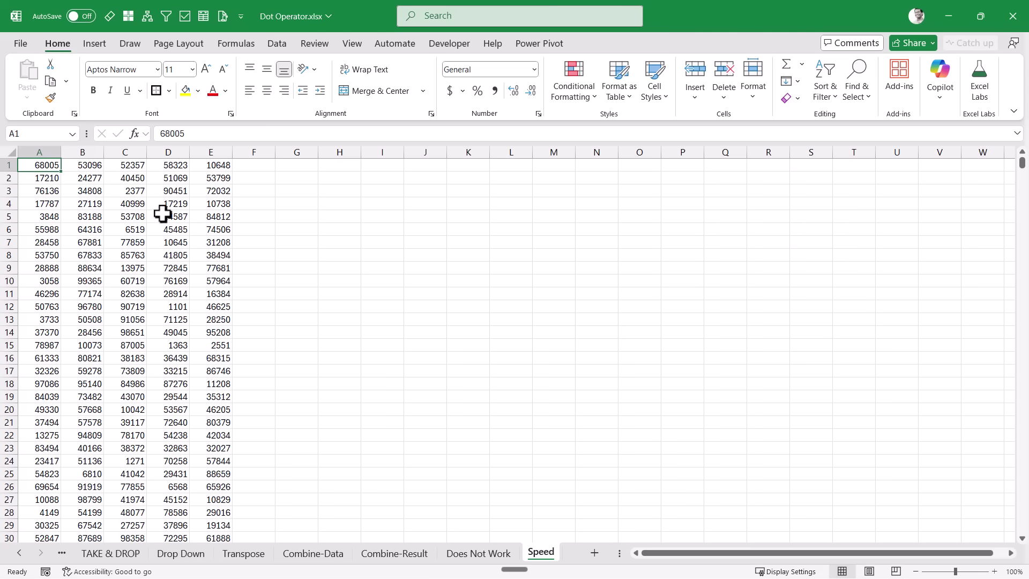
Enter =LEN(A:E) in I1 of the Speed sheet, spilling digit counts across I:M
{"action": "scroll", "coordinate": [176, 217], "scroll_direction": "down", "scroll_amount": 4}
{"action": "scroll", "coordinate": [177, 217], "scroll_direction": "up", "scroll_amount": 4}
{"action": "left_click_drag", "start_coordinate": [1022, 165], "coordinate": [1014, 142]}
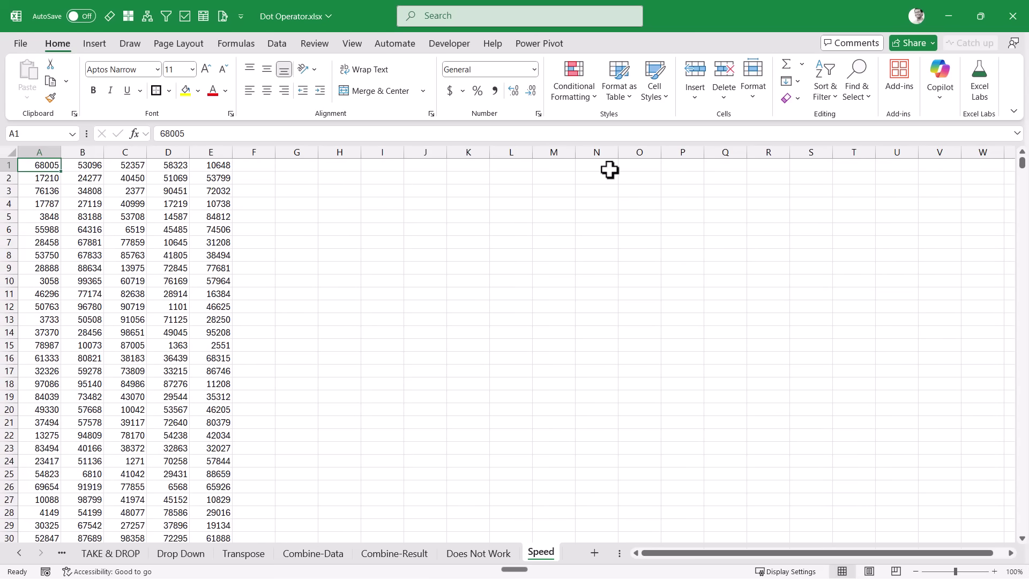
{"action": "left_click", "coordinate": [378, 165]}
{"action": "type", "text": "=LEN("}
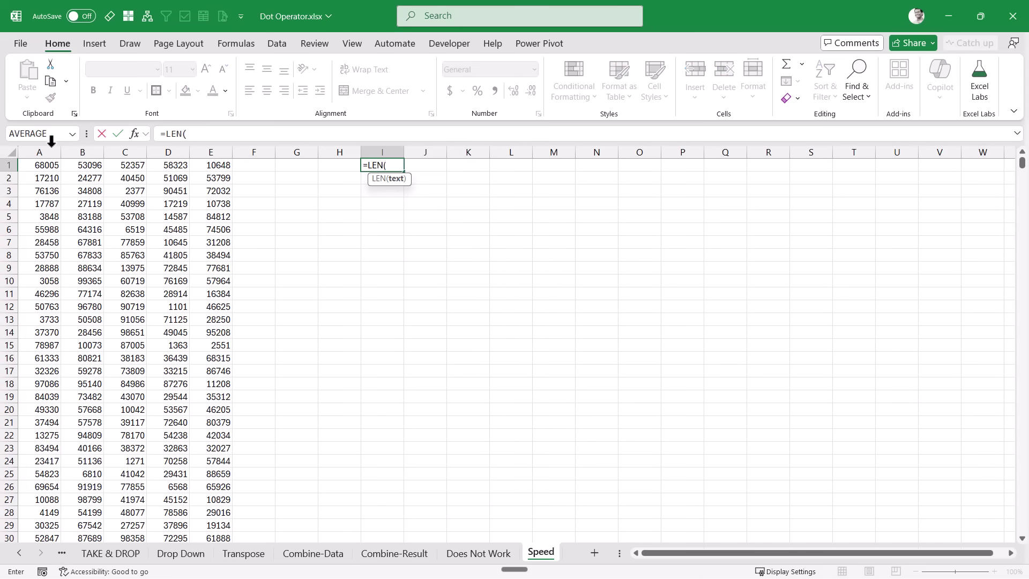
{"action": "left_click_drag", "start_coordinate": [48, 151], "coordinate": [217, 152]}
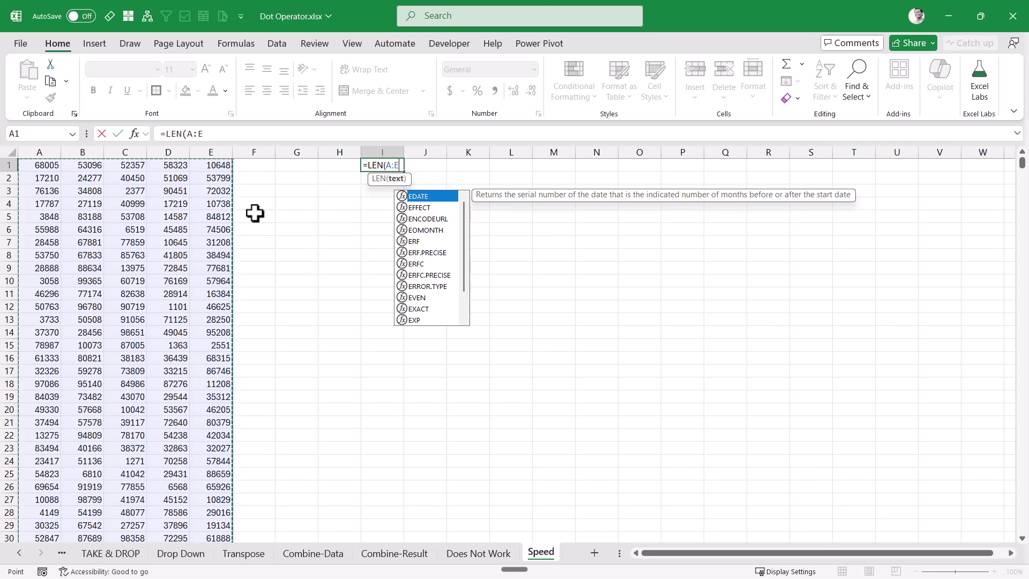
{"action": "type", "text": ")"}
{"action": "key", "text": "Return"}
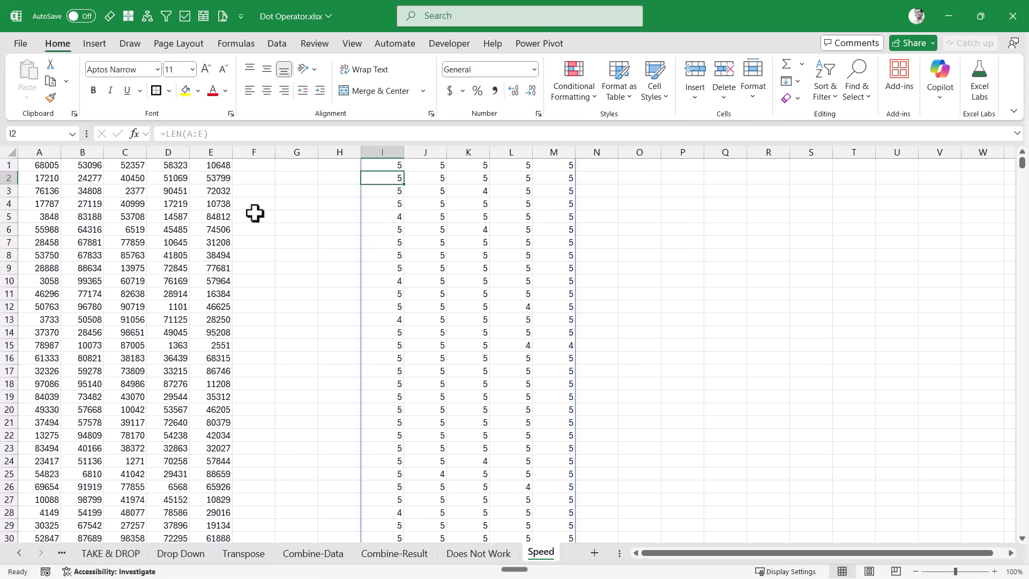
Enter the trimmed =LEN(A:.E) formula in P1, spilling digit counts into P:T
{"action": "left_click", "coordinate": [676, 165]}
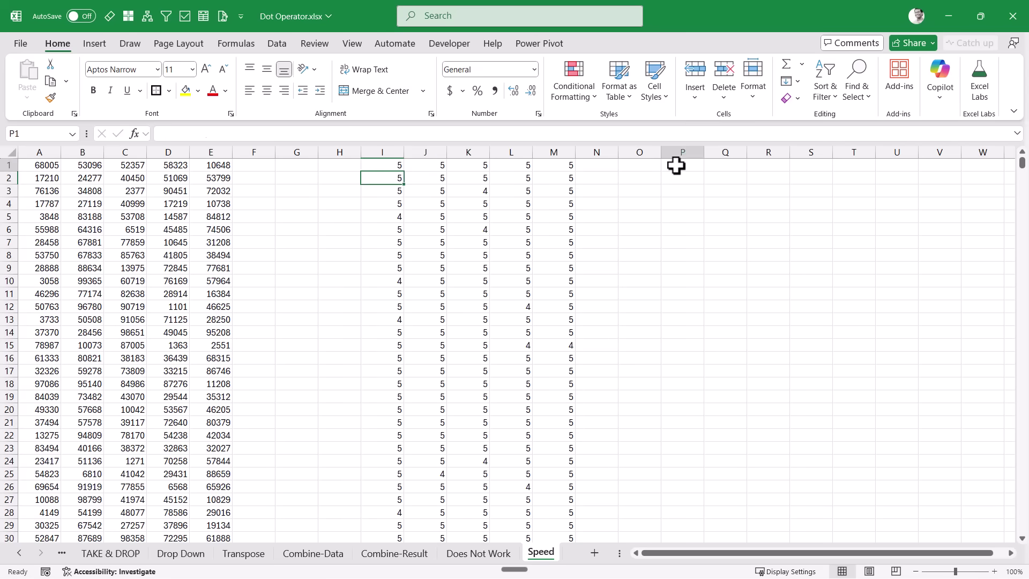
{"action": "type", "text": "=LEN("}
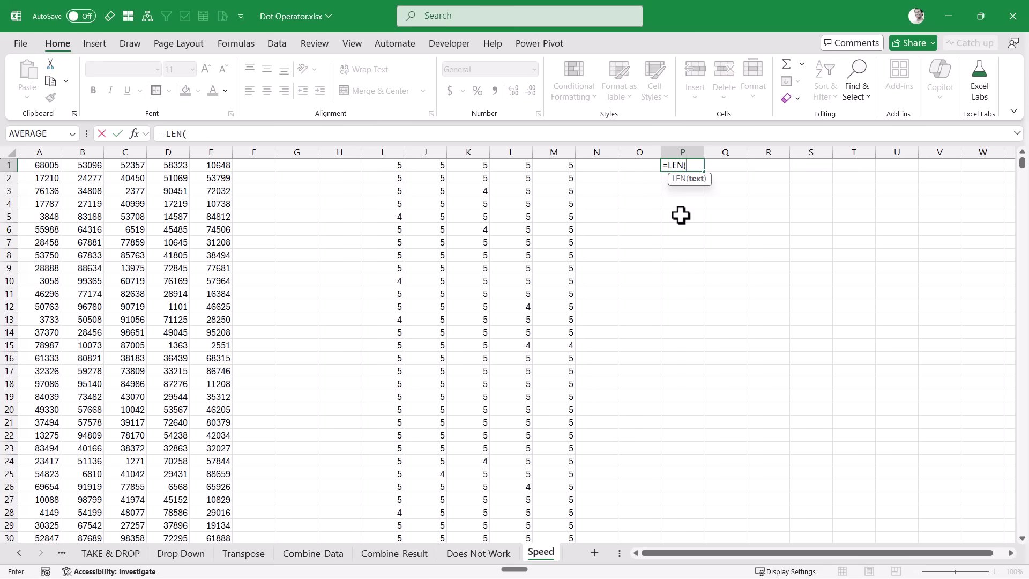
{"action": "left_click_drag", "start_coordinate": [39, 152], "coordinate": [219, 152]}
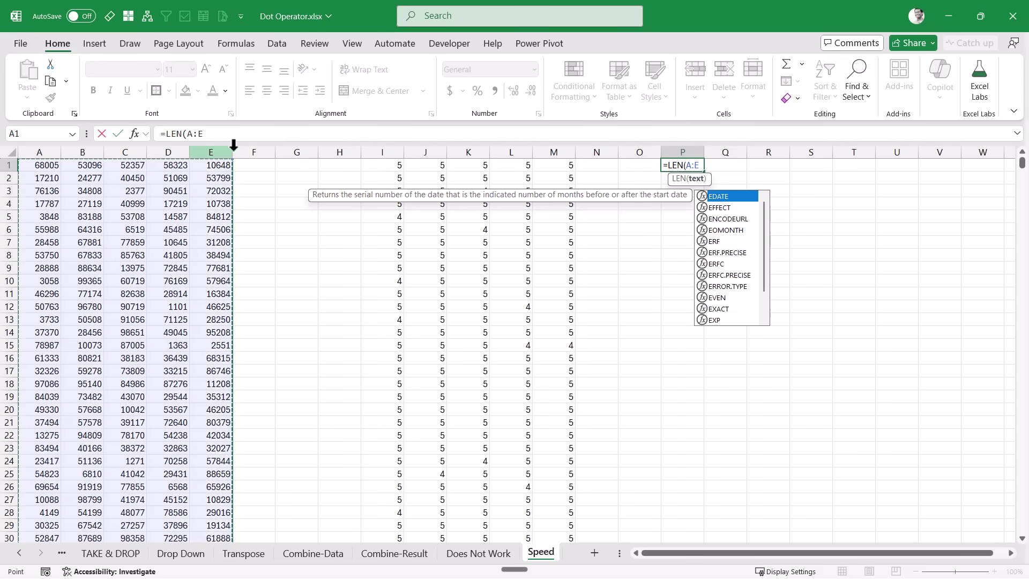
{"action": "left_click", "coordinate": [680, 166]}
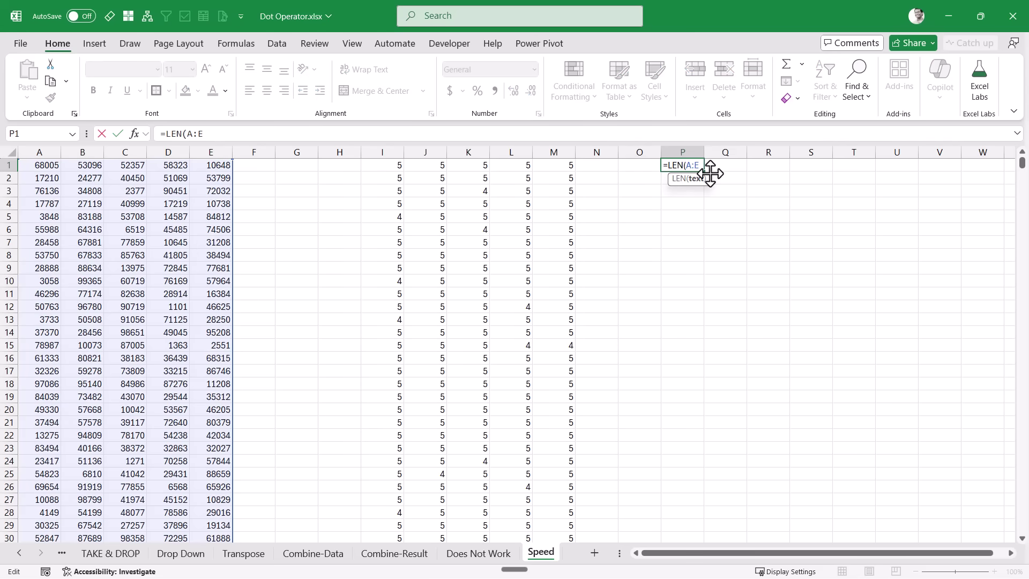
{"action": "key", "text": "Left"}
{"action": "type", "text": "."}
{"action": "left_click", "coordinate": [429, 135]}
{"action": "key", "text": "ctrl+Return"}
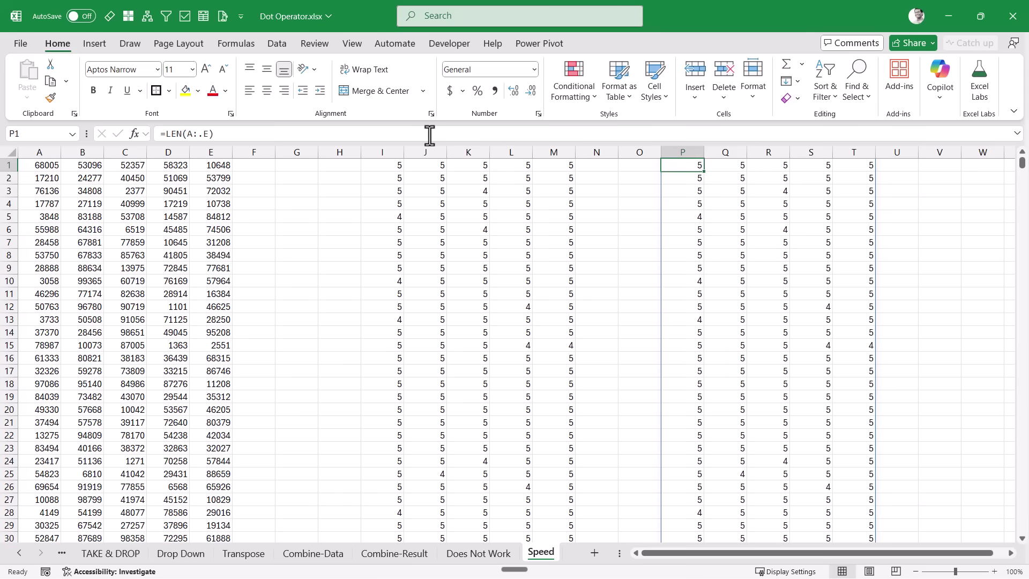
Re-enter the I1 and P1 formulas to recalculate and compare them
{"action": "key", "text": "Left"}
{"action": "key", "text": "Left"}
{"action": "key", "text": "Left"}
{"action": "key", "text": "Left"}
{"action": "key", "text": "Left"}
{"action": "key", "text": "Left"}
{"action": "key", "text": "Left"}
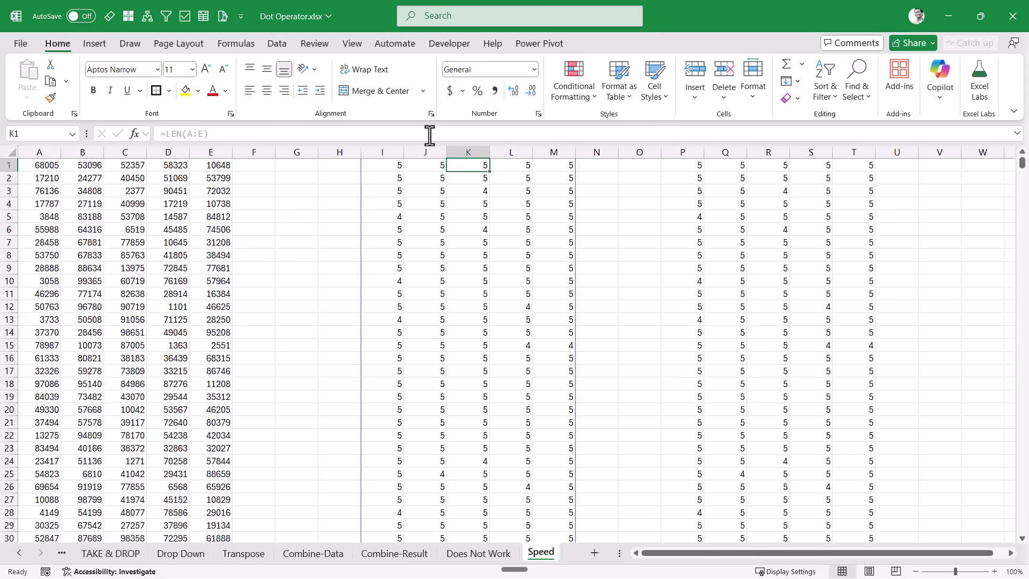
{"action": "key", "text": "F2"}
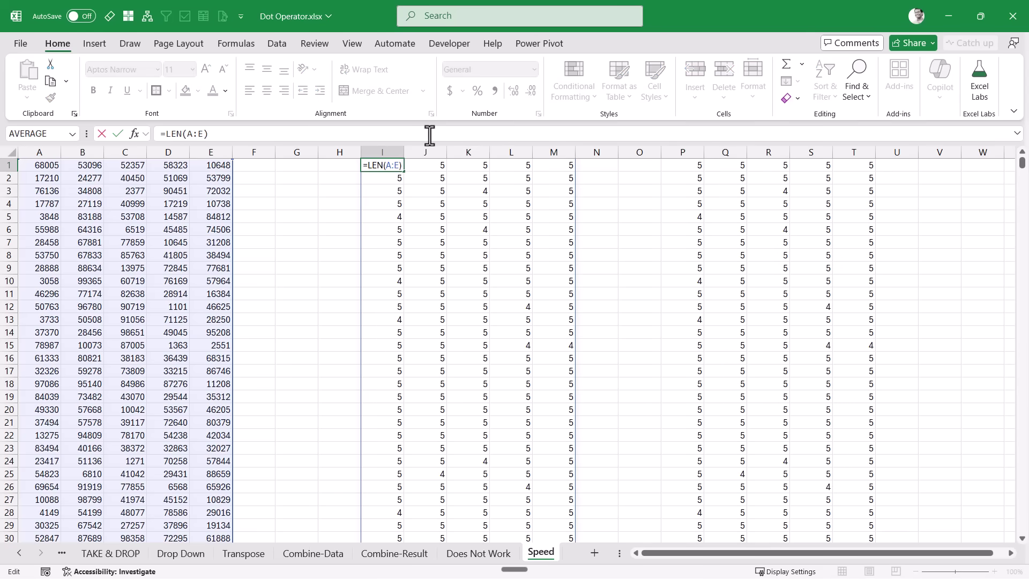
{"action": "key", "text": "ctrl+Return"}
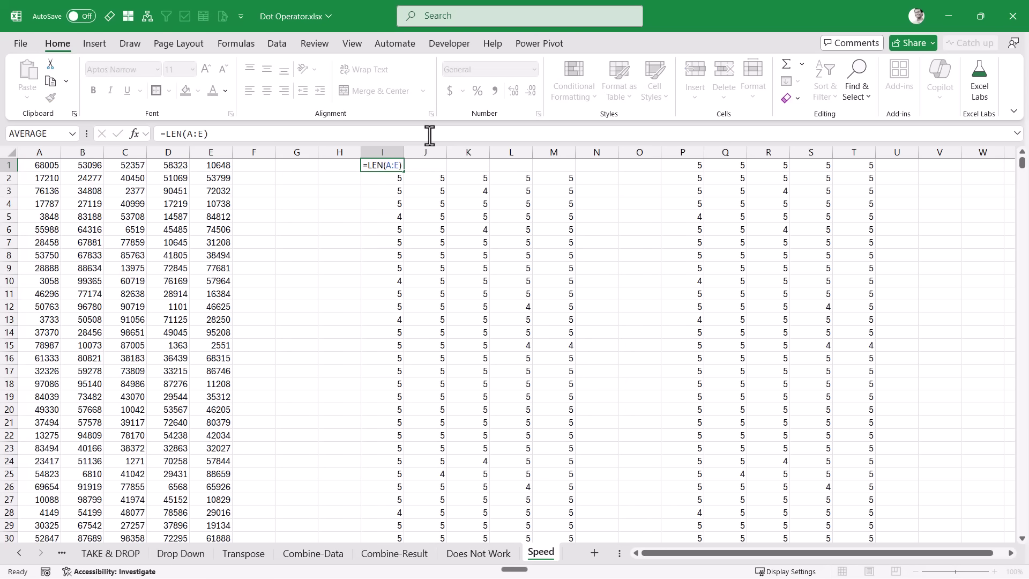
{"action": "key", "text": "ctrl+Return"}
{"action": "key", "text": "Right"}
{"action": "key", "text": "Right"}
{"action": "key", "text": "Right"}
{"action": "key", "text": "Right"}
{"action": "key", "text": "Right"}
{"action": "key", "text": "Right"}
{"action": "key", "text": "Right"}
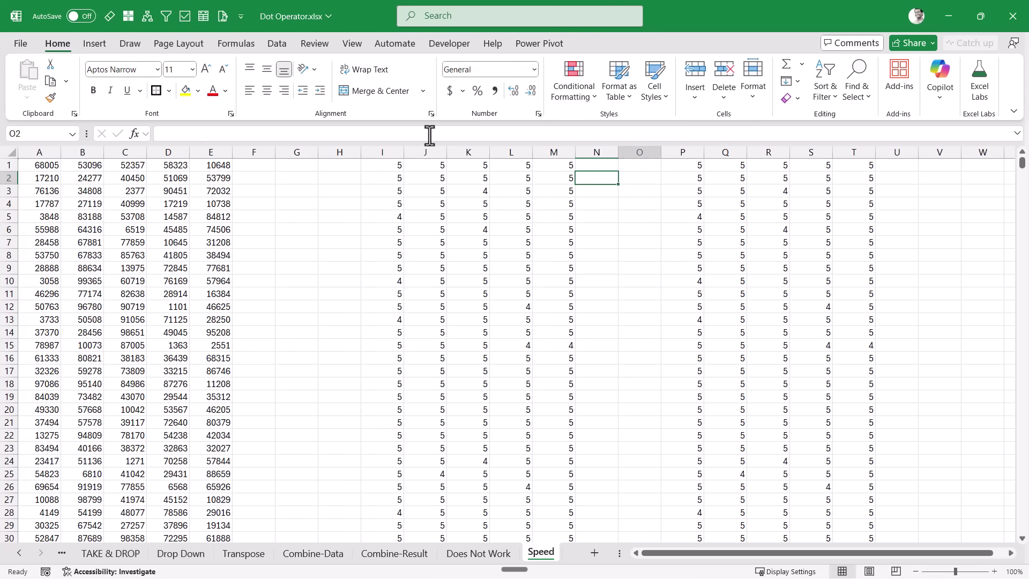
{"action": "key", "text": "F2"}
{"action": "key", "text": "Return"}
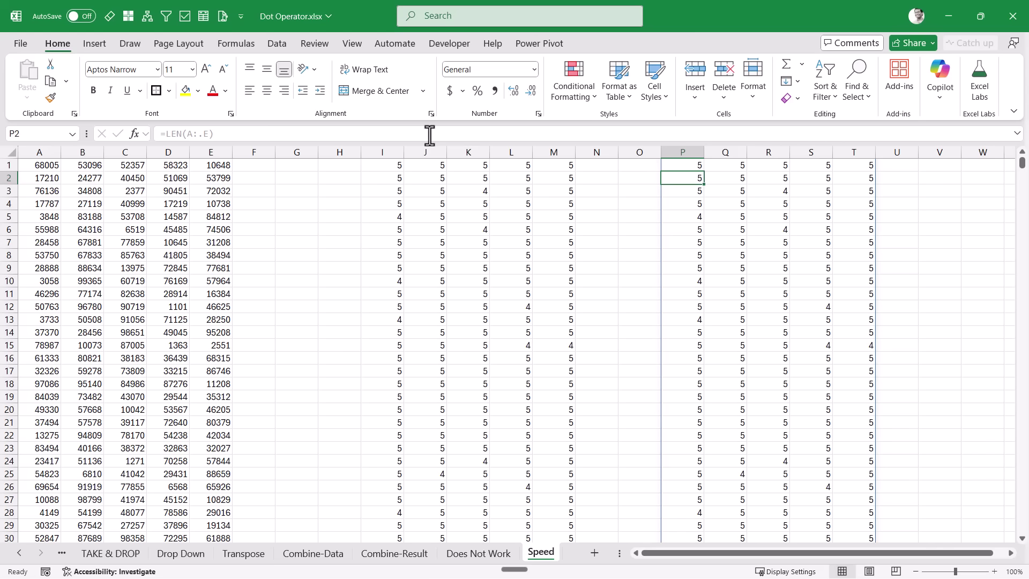
{"action": "left_click", "coordinate": [395, 166]}
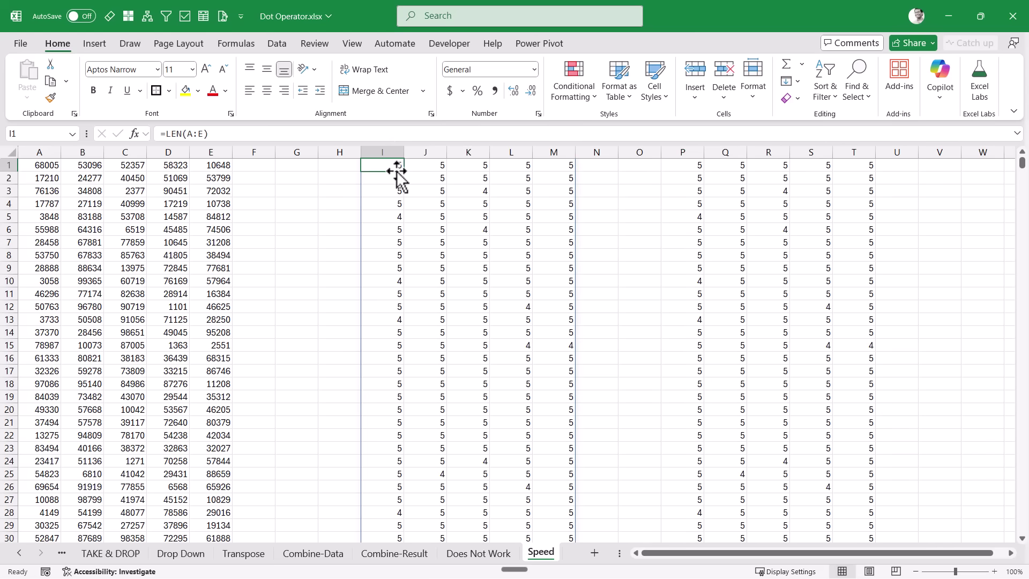